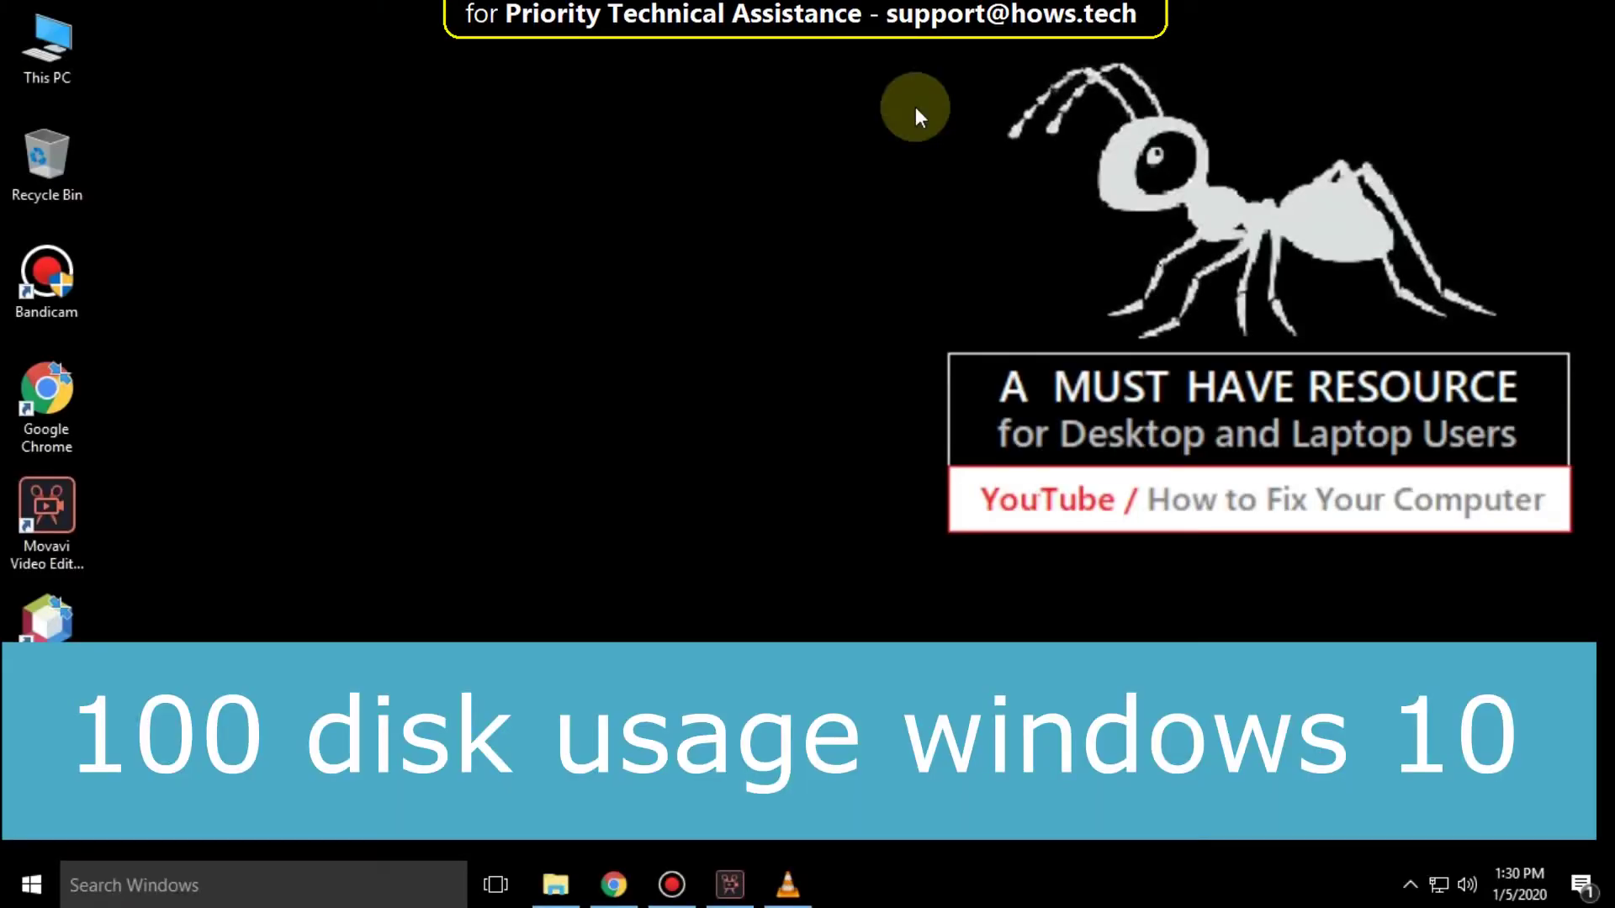
# Step: Search for 'services' and launch the Services desktop app
pyautogui.click(234, 884)
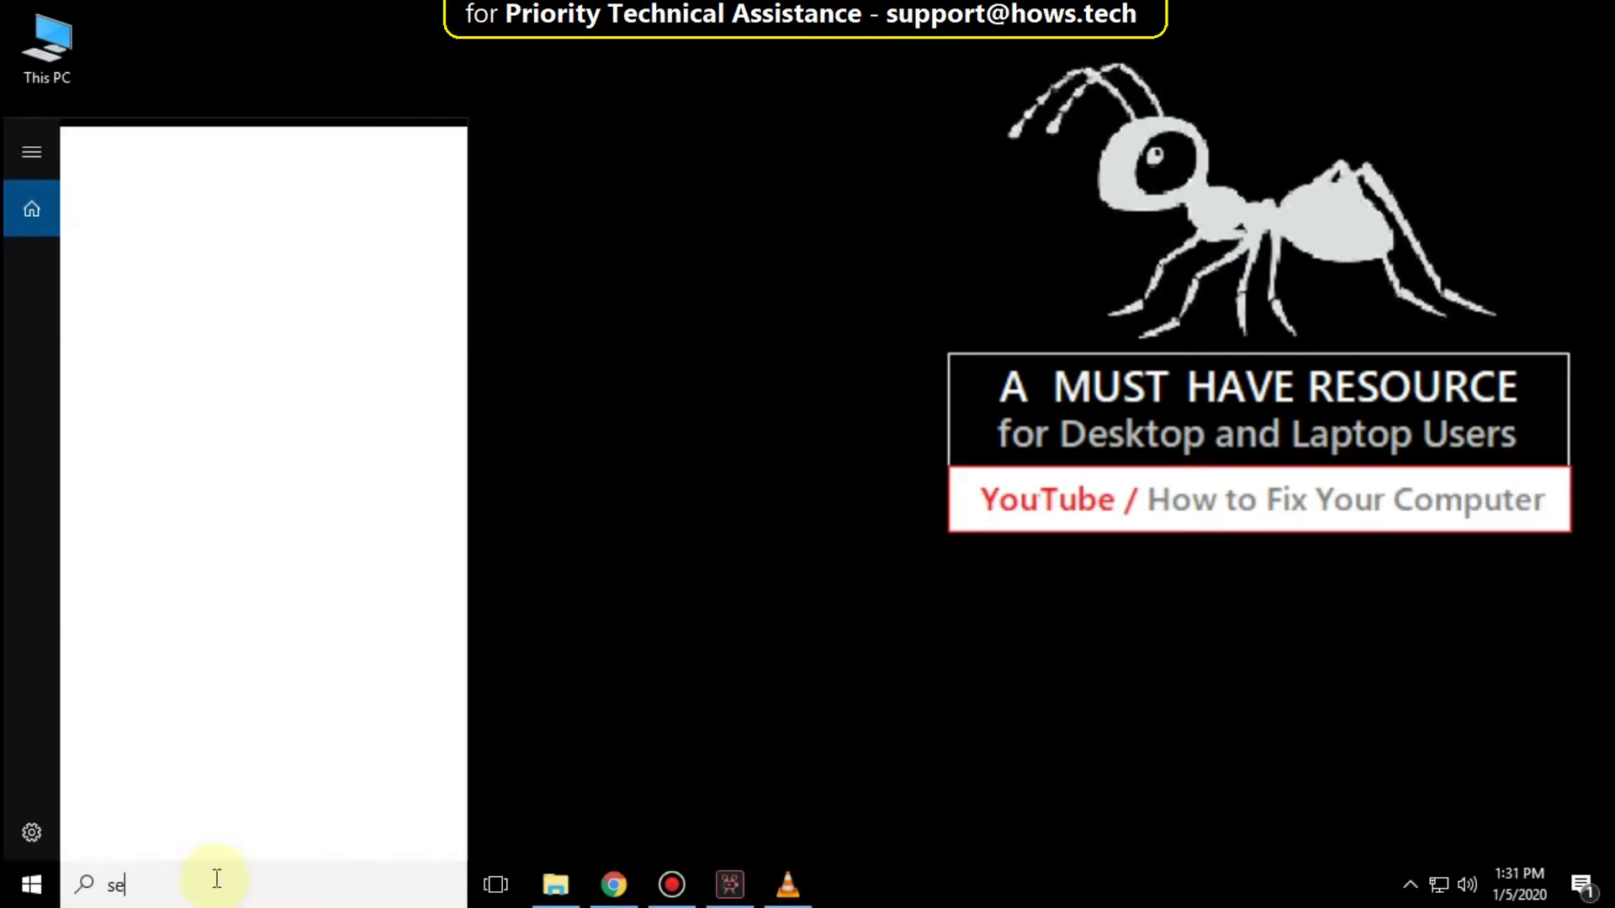
pyautogui.write('services')
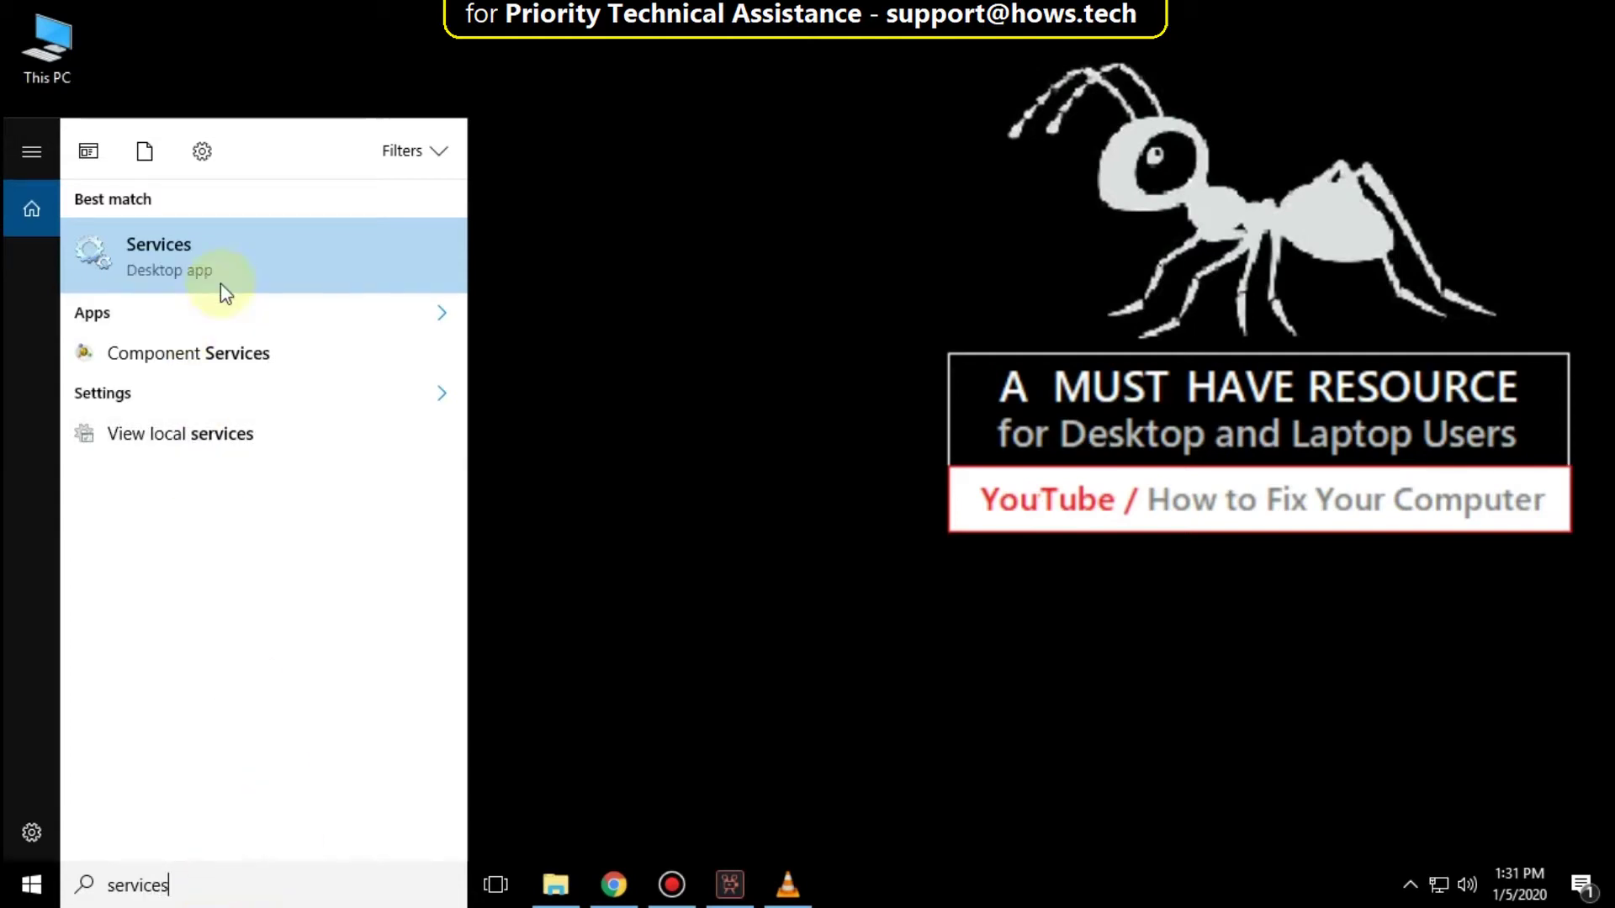
pyautogui.click(206, 263)
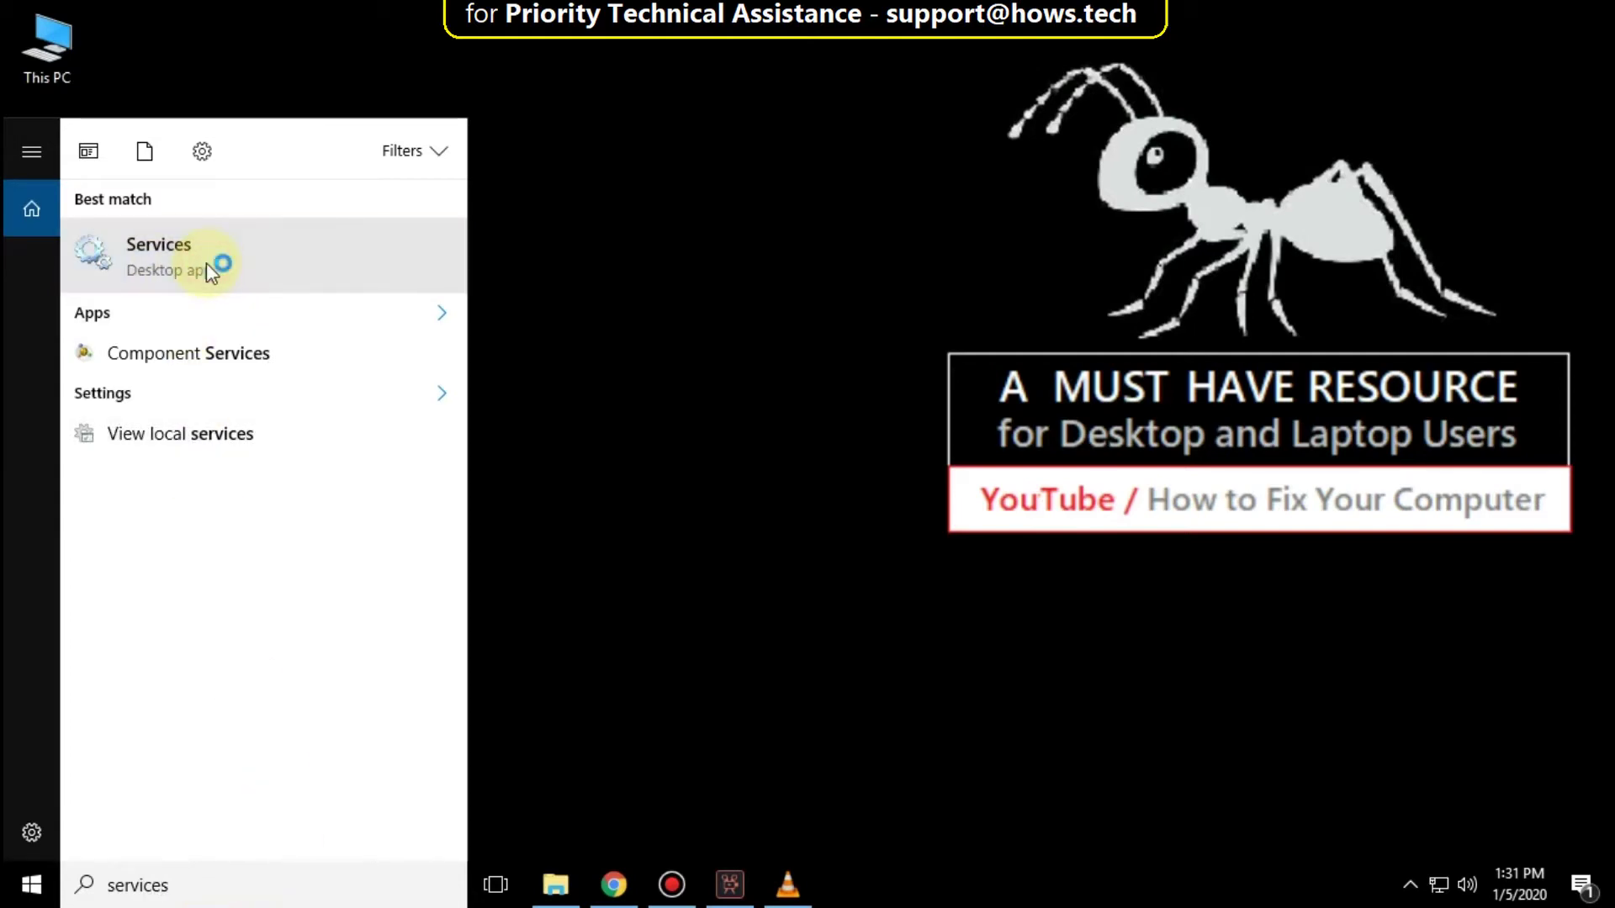
pyautogui.scroll(-10, 692, 499)
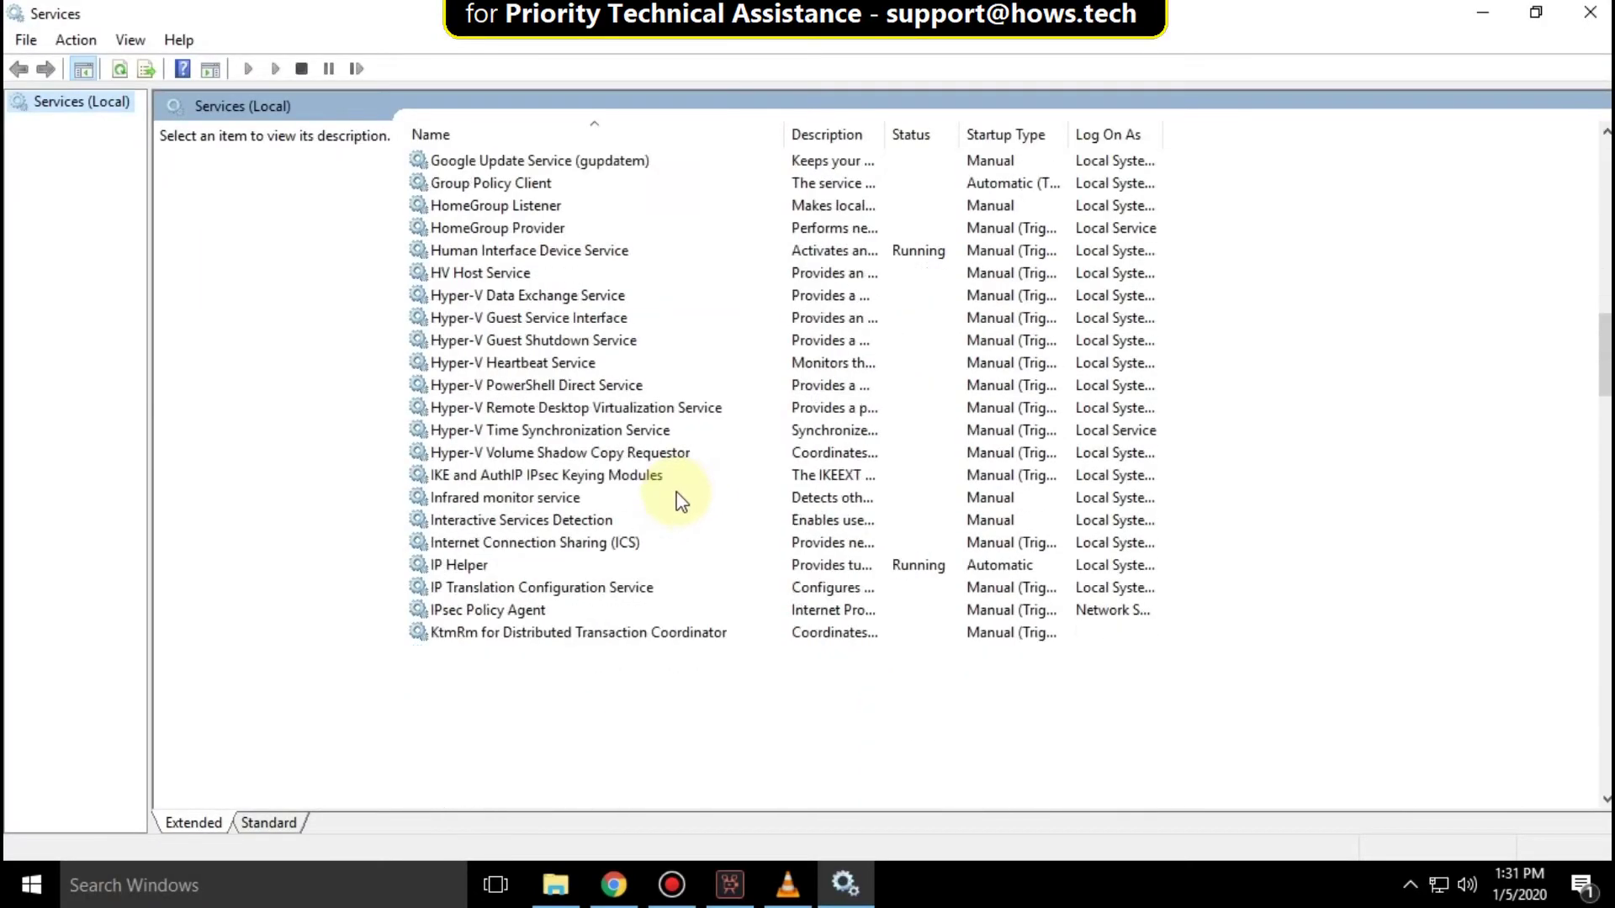
pyautogui.scroll(-10, 691, 499)
pyautogui.scroll(-10, 691, 499)
pyautogui.scroll(-5, 674, 501)
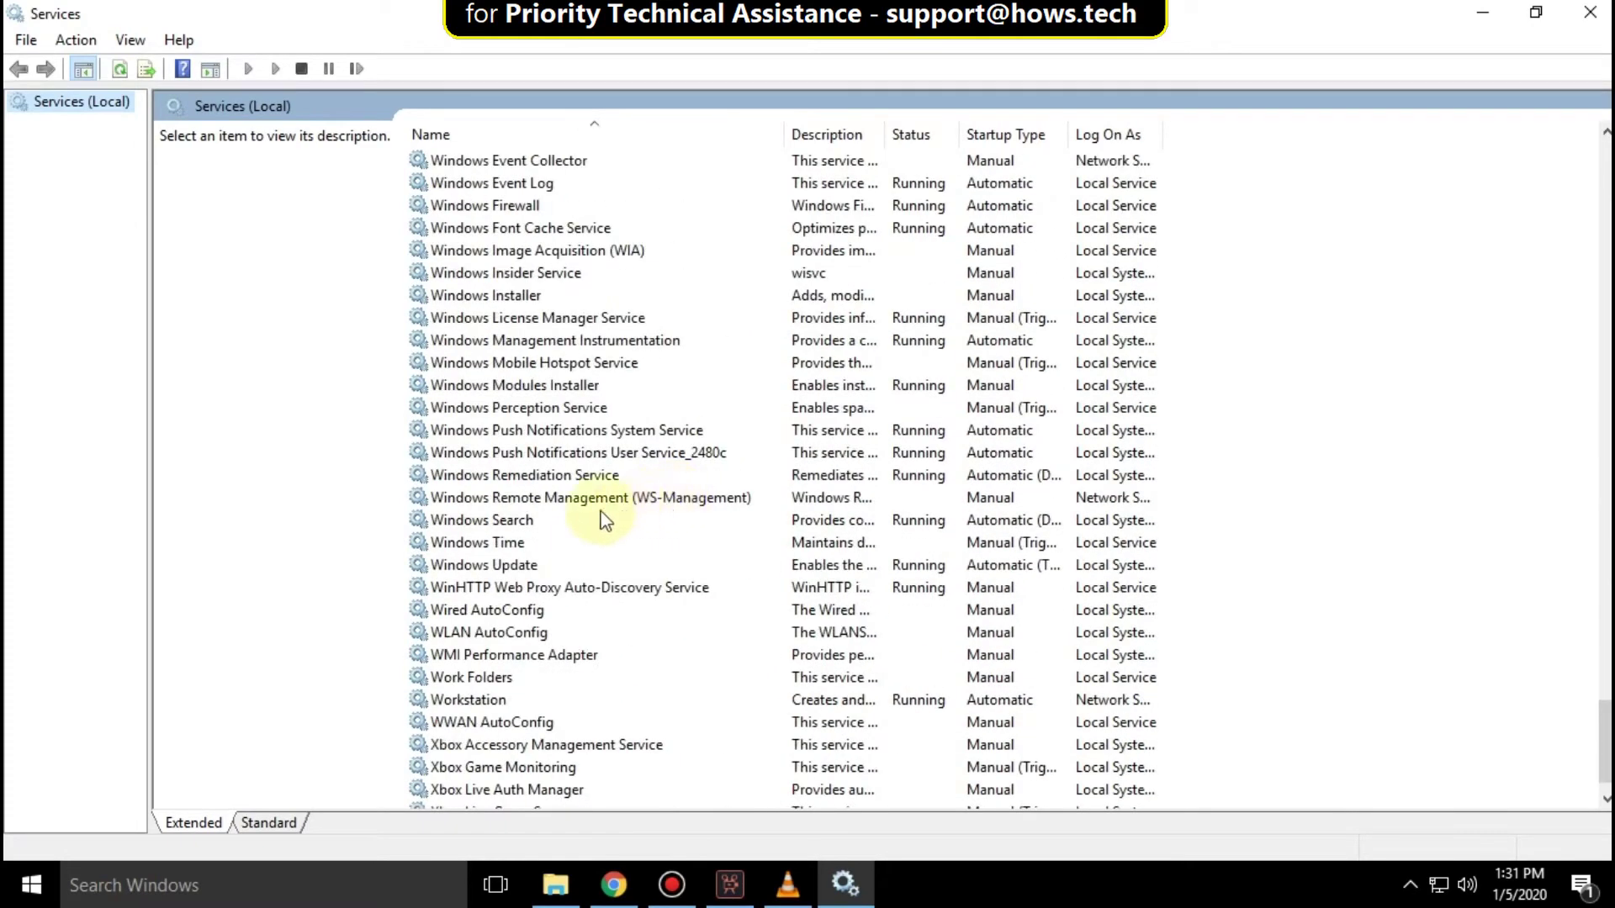
# Step: Set the Windows Search service's startup type to Disabled in its properties
pyautogui.click(482, 521)
pyautogui.rightClick(489, 521)
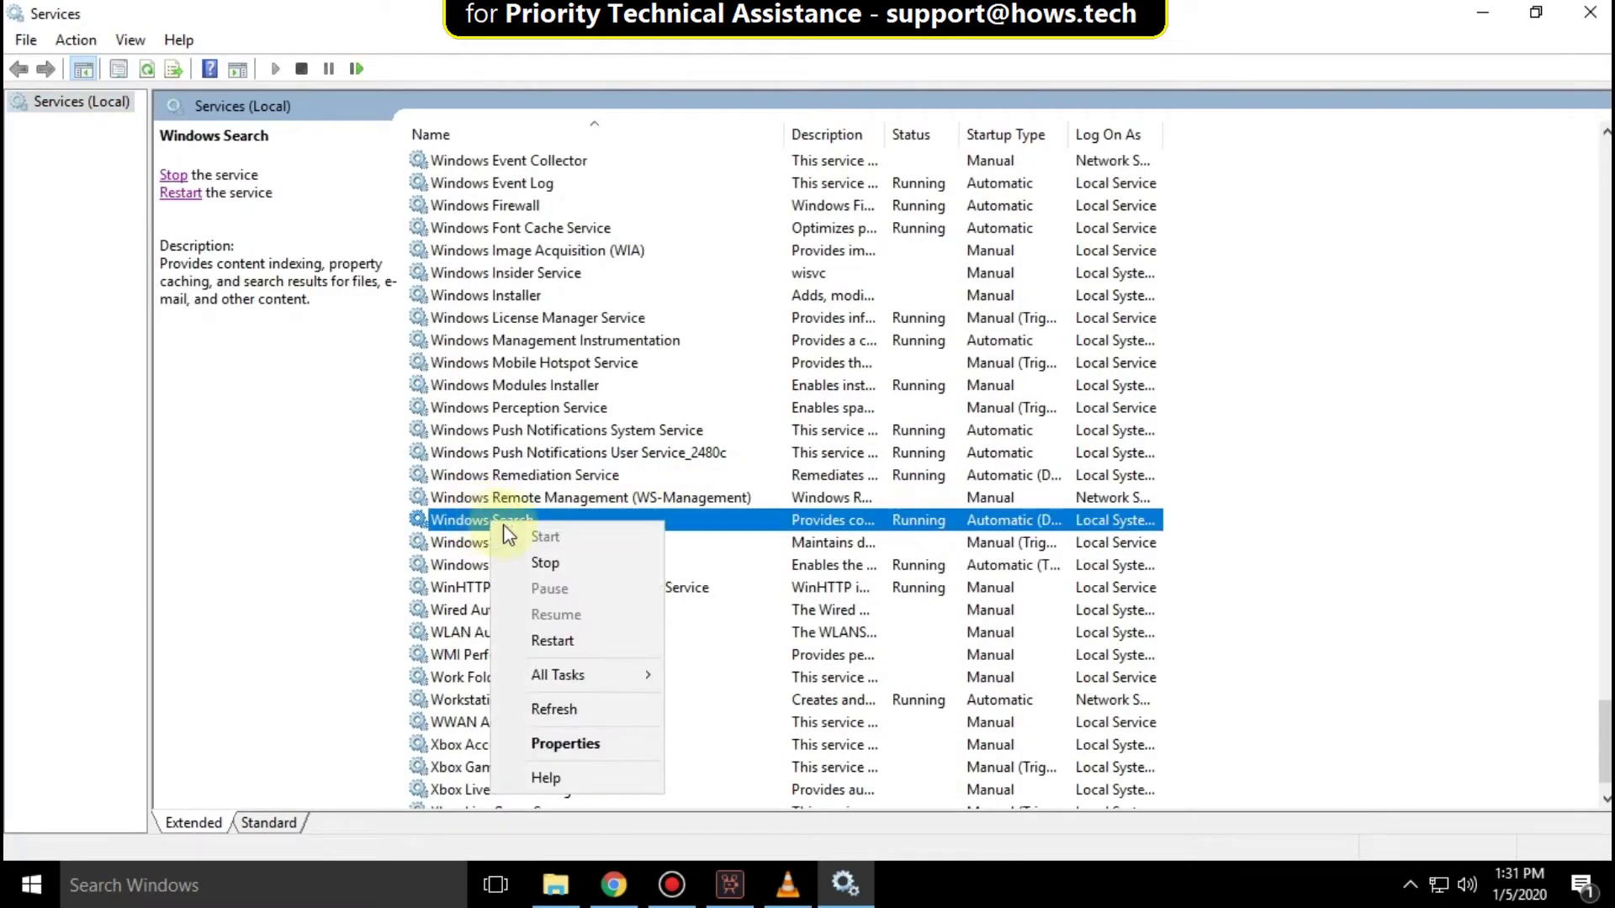
pyautogui.click(556, 748)
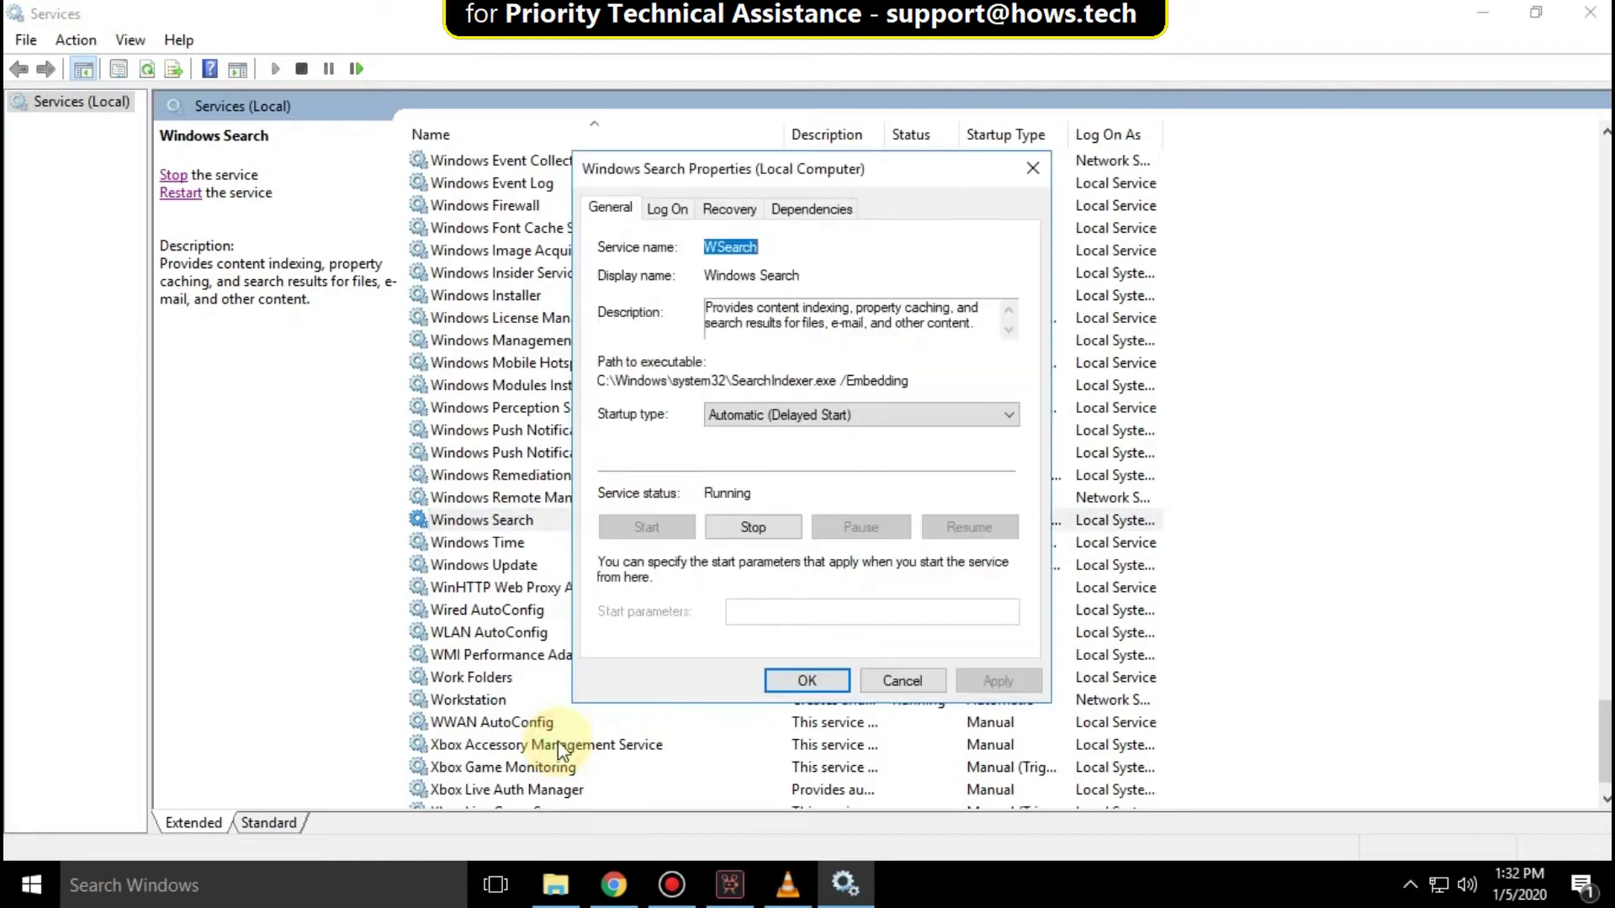
pyautogui.click(774, 415)
pyautogui.click(771, 476)
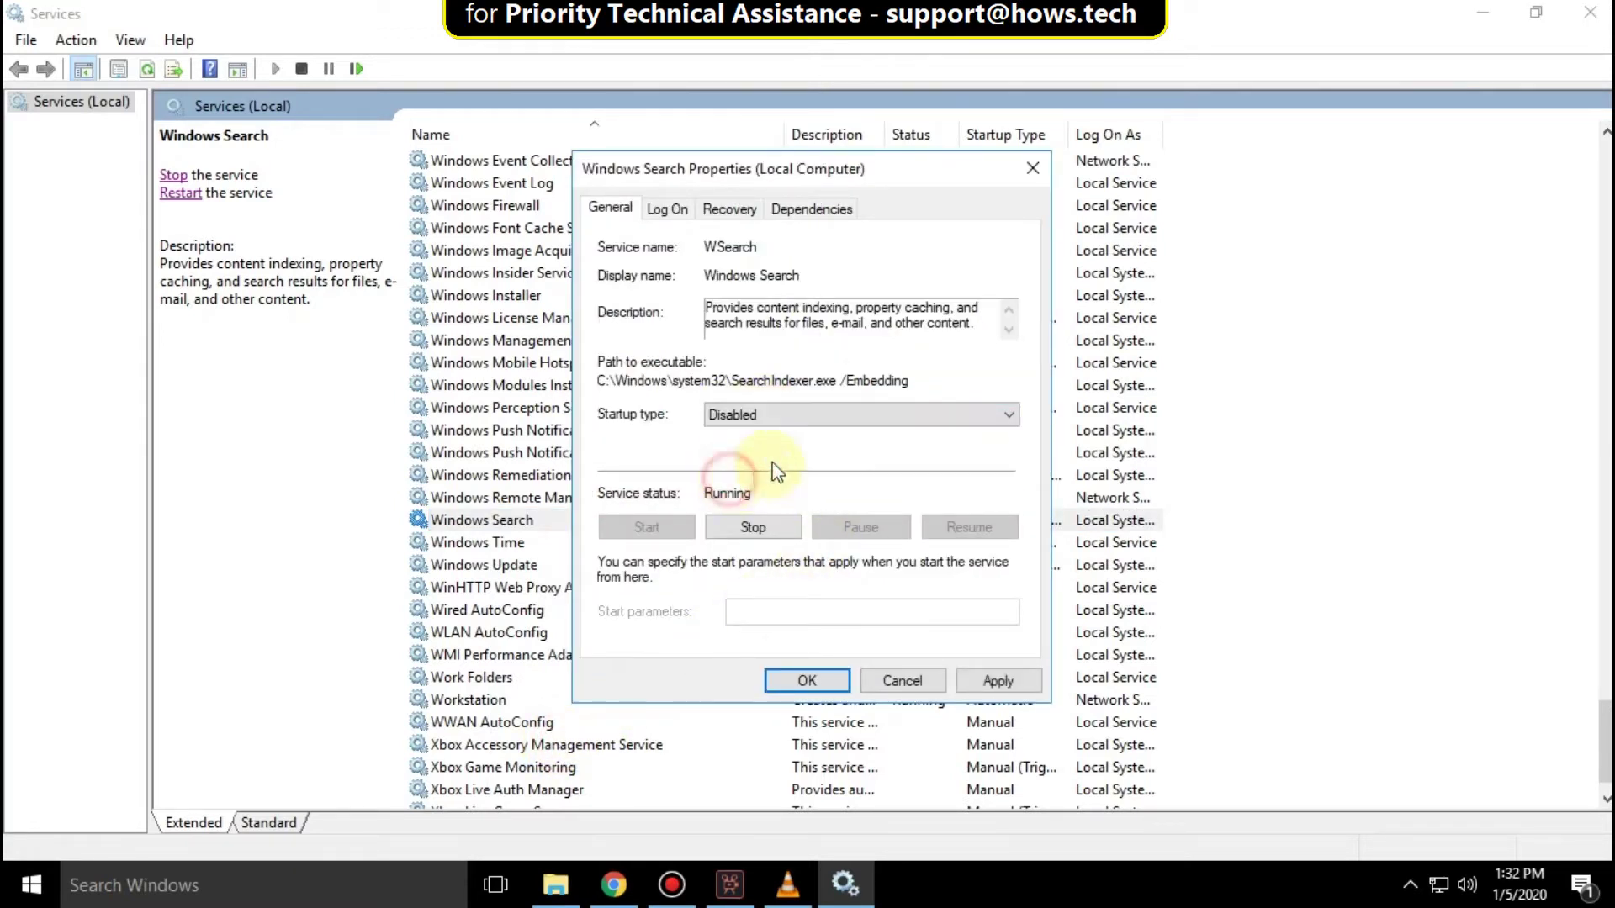
pyautogui.click(988, 681)
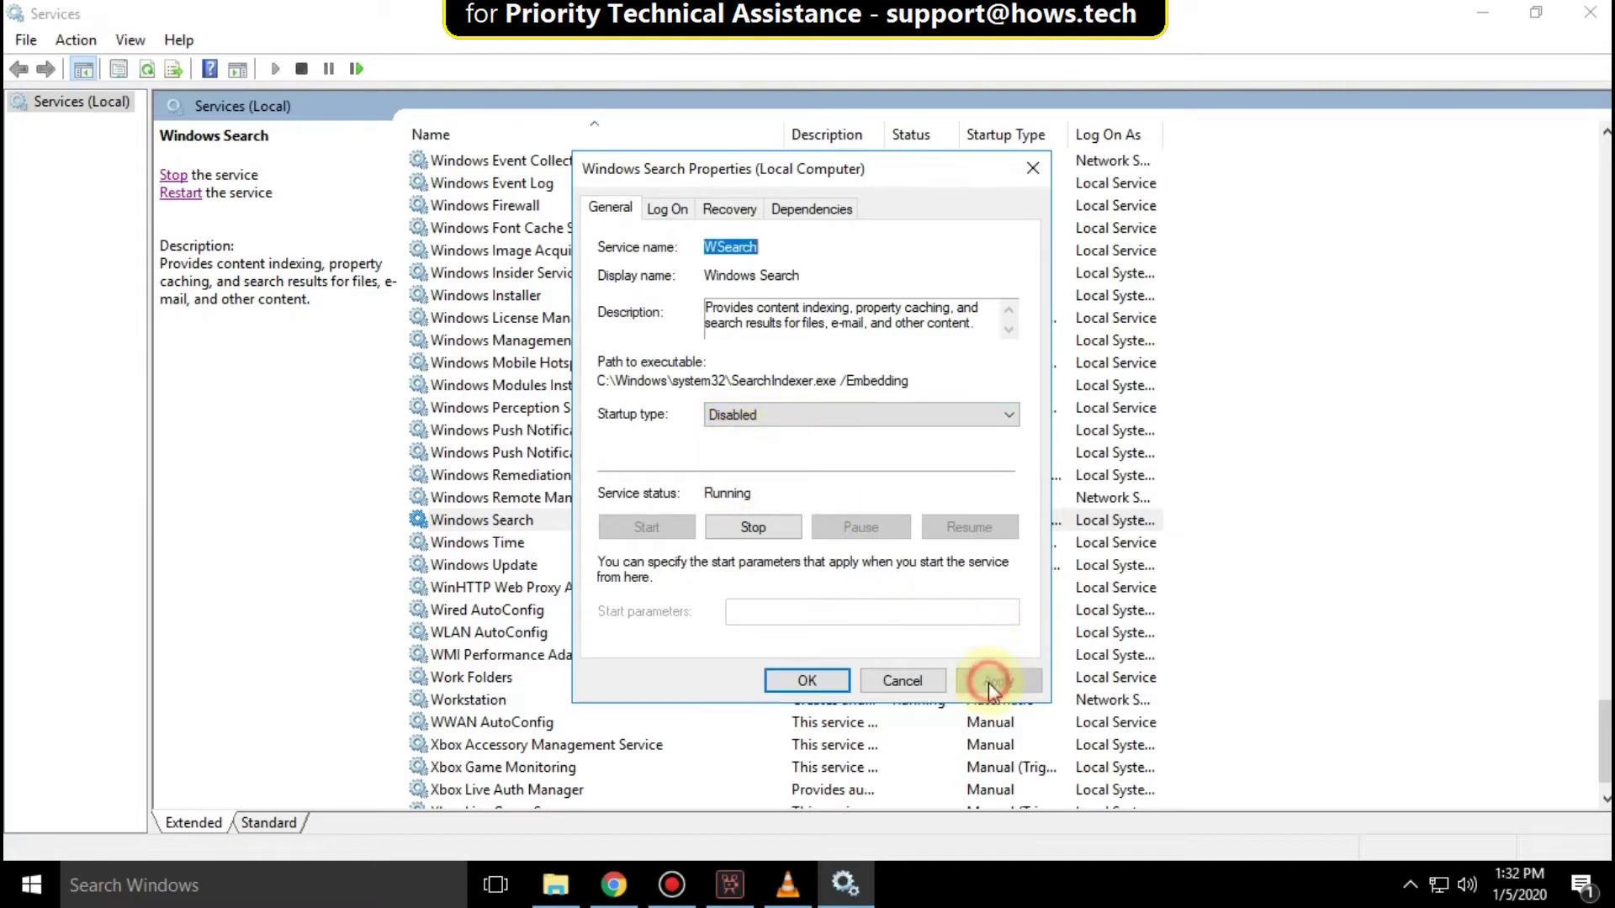
pyautogui.click(807, 681)
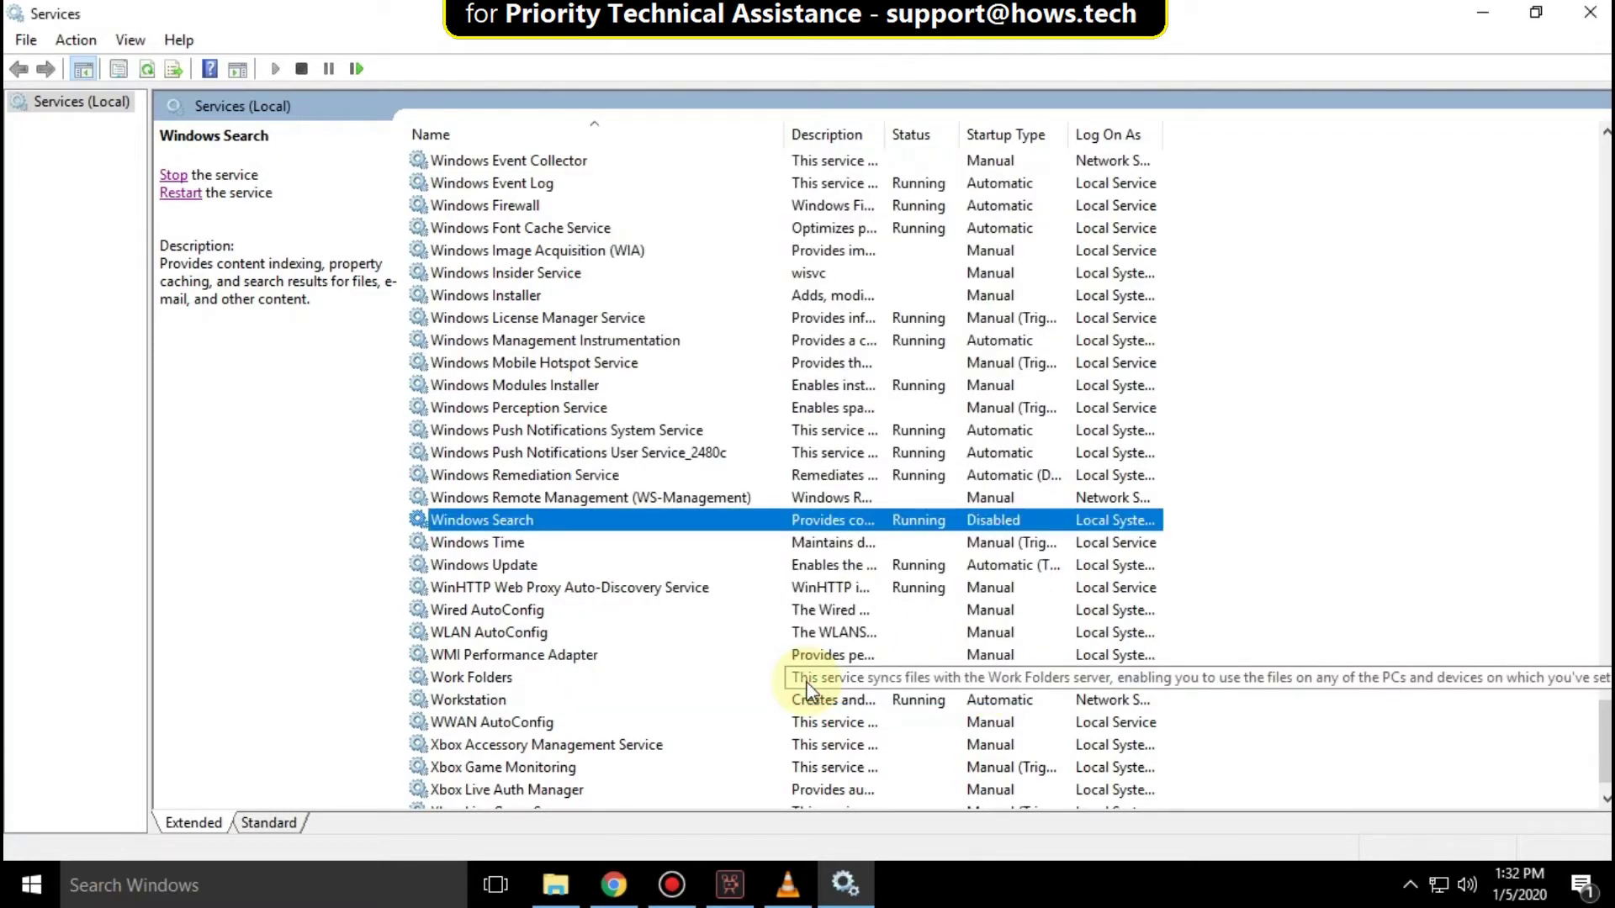
# Step: Restart Windows Search so it stops, dismiss the error, close Services and launch Task Scheduler
pyautogui.click(173, 175)
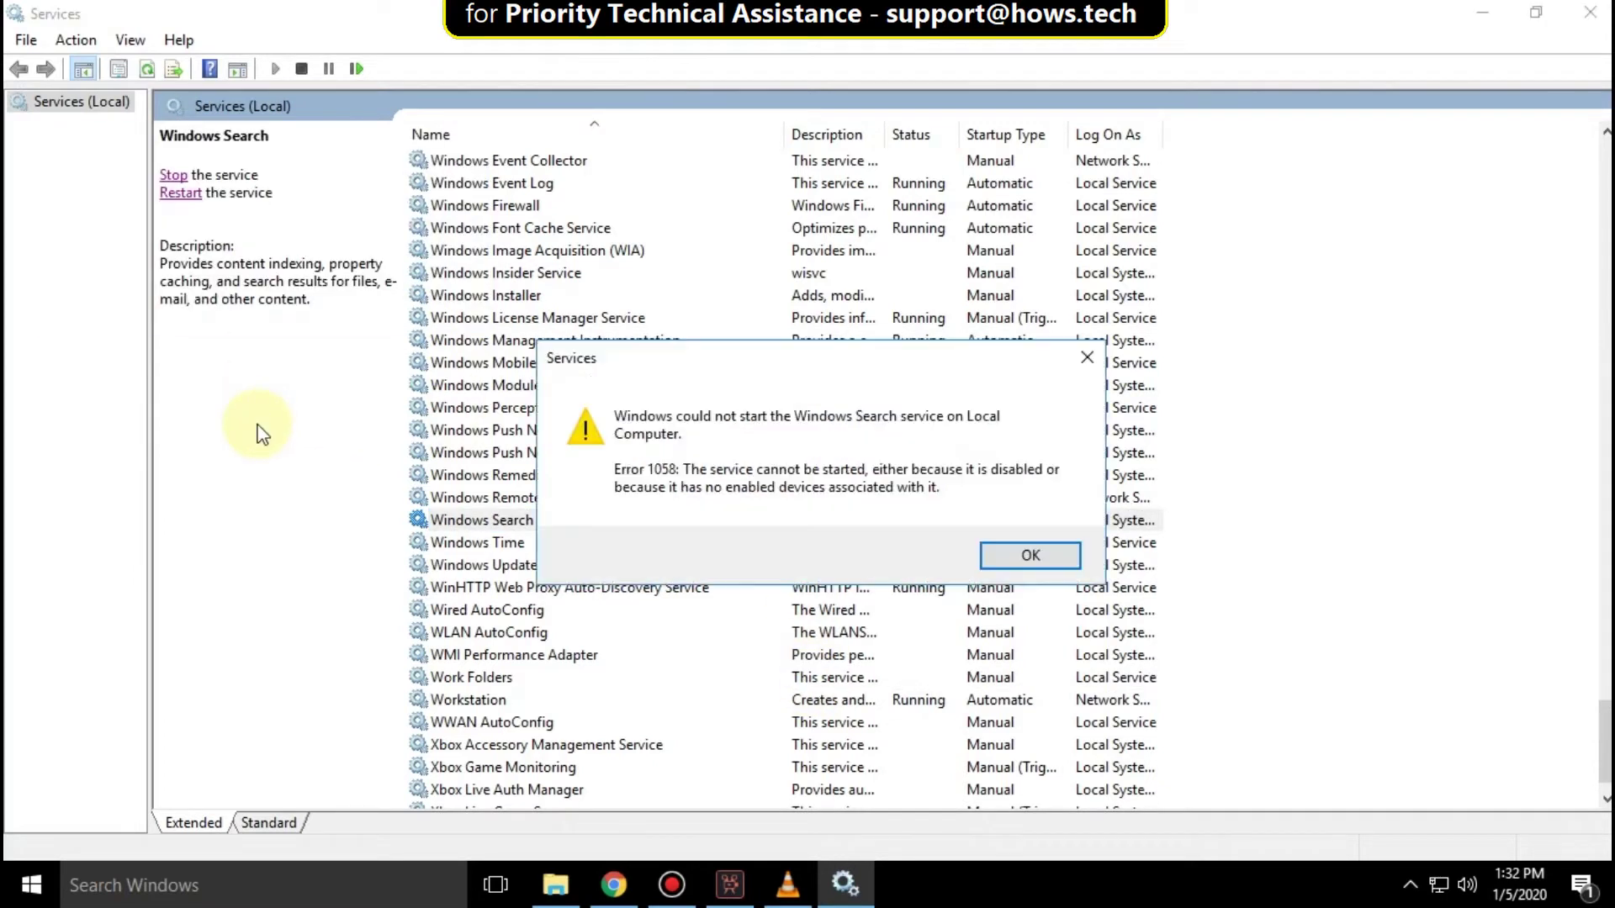
pyautogui.click(1032, 556)
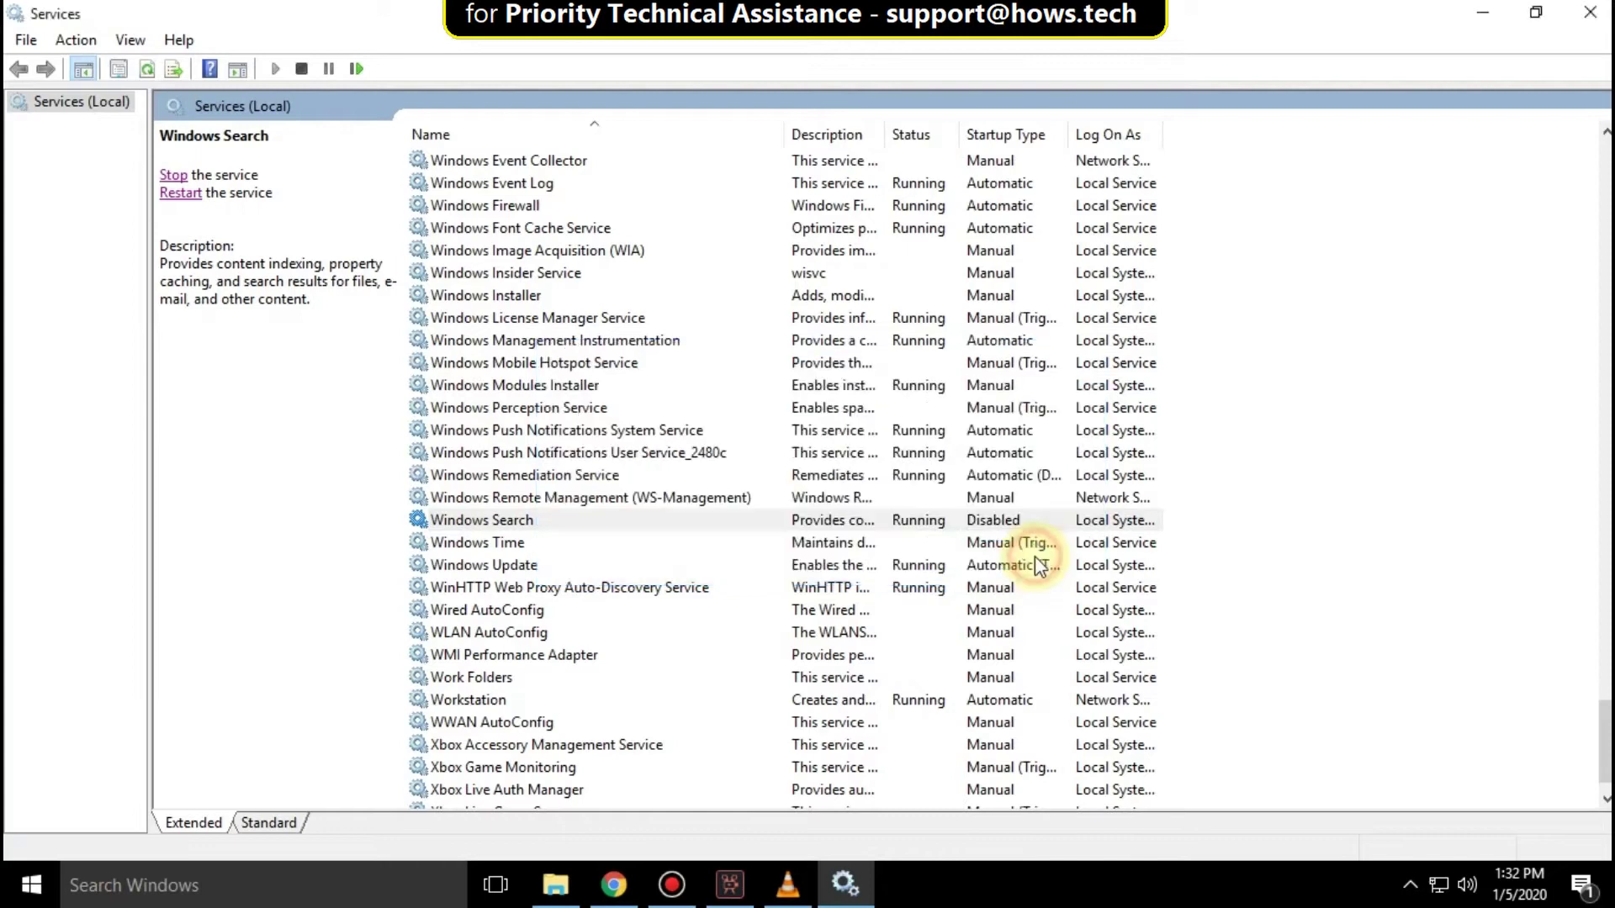
pyautogui.click(1583, 16)
pyautogui.click(291, 884)
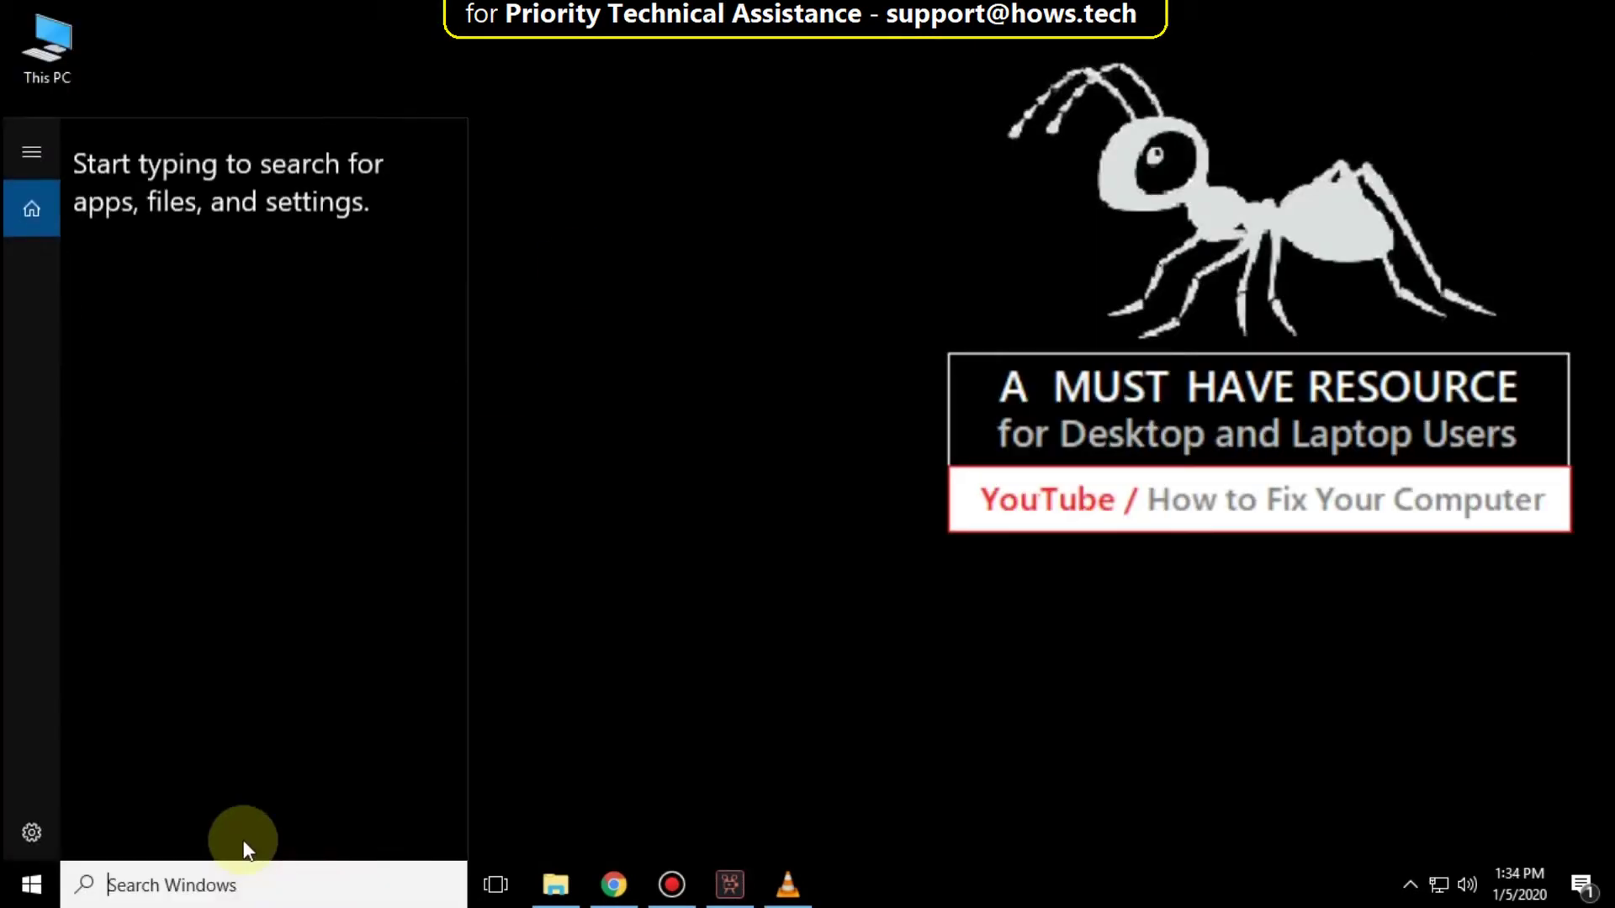
pyautogui.write('task sched')
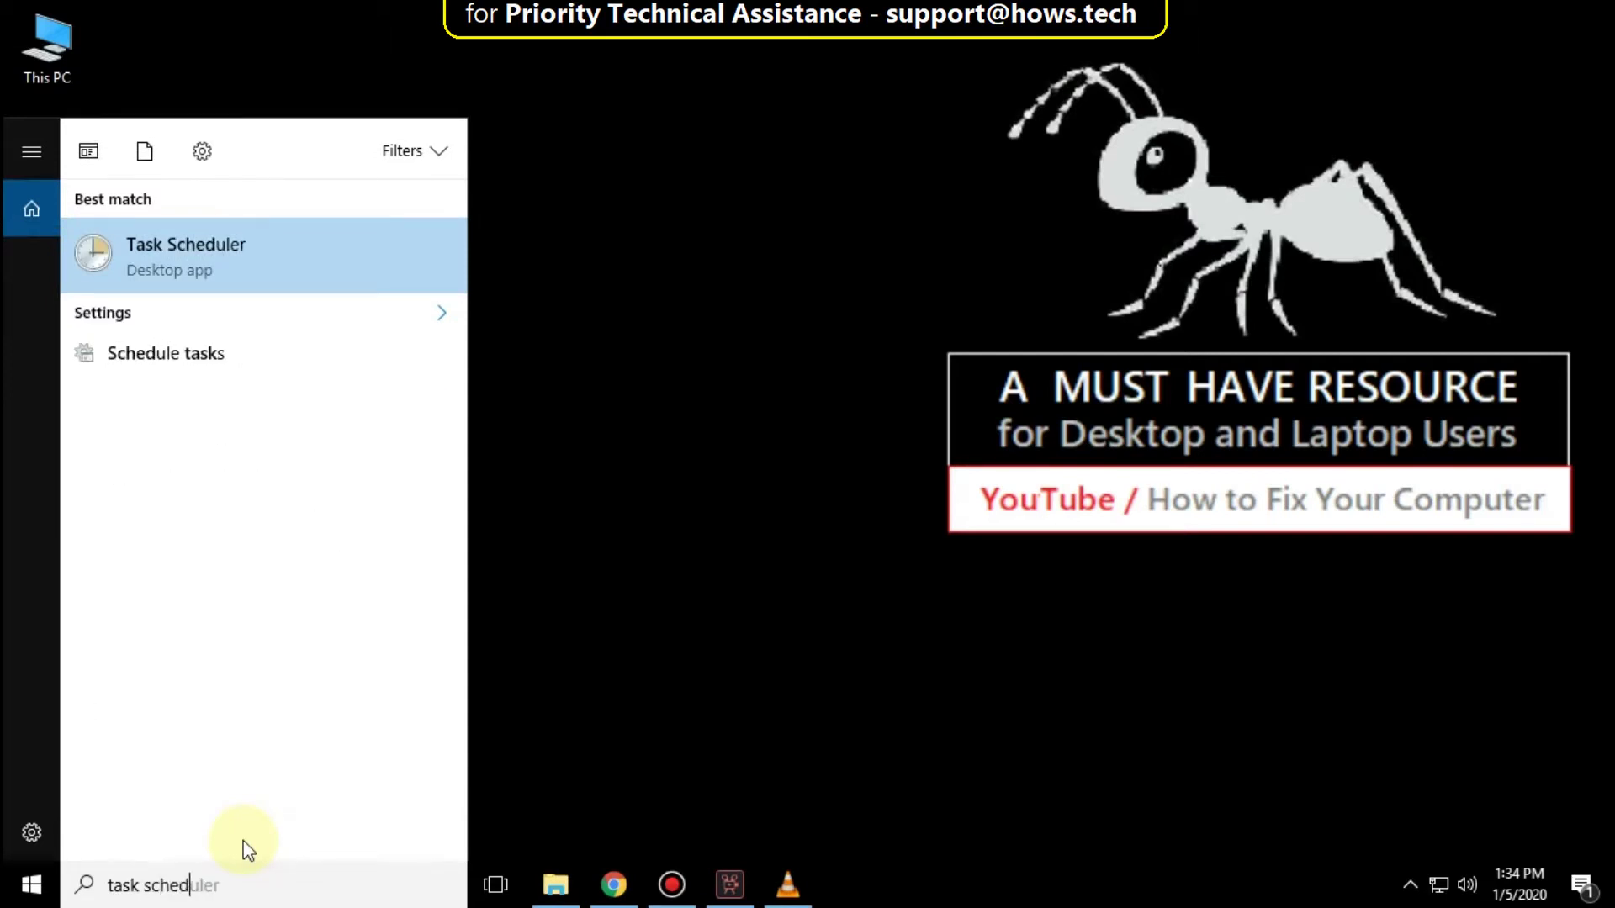
pyautogui.write('uller')
pyautogui.press('BackSpace')
pyautogui.press('BackSpace')
pyautogui.press('BackSpace')
pyautogui.write('e')
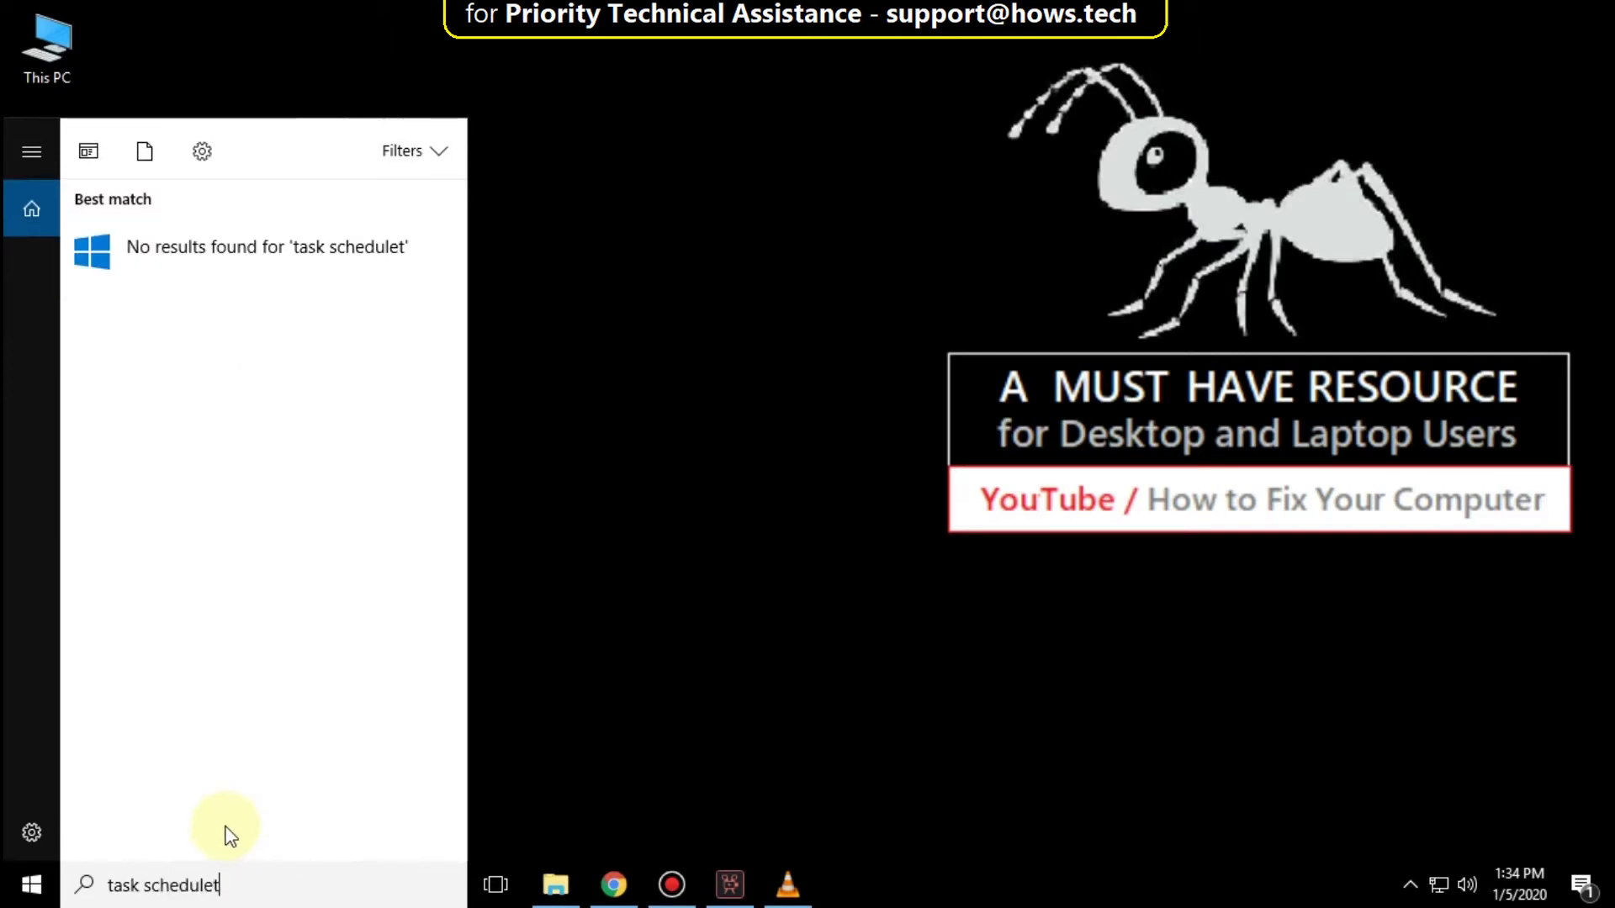
pyautogui.write('r')
pyautogui.click(230, 252)
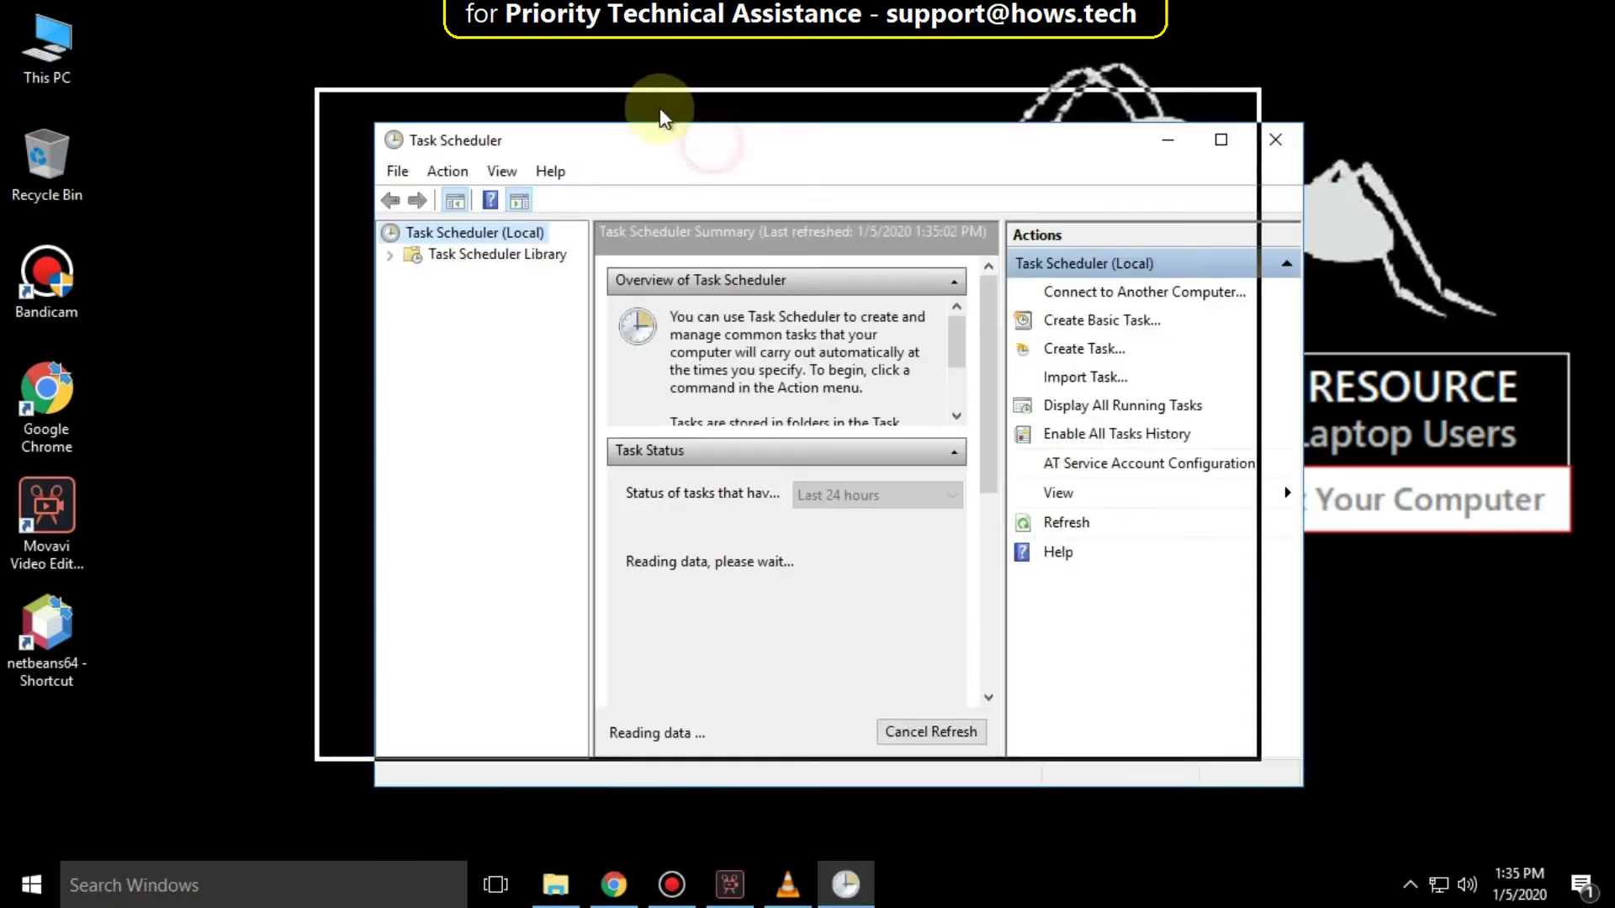
# Step: Navigate the library to Microsoft > Windows > Defrag to list its tasks
pyautogui.moveTo(757, 213); pyautogui.dragTo(660, 113)
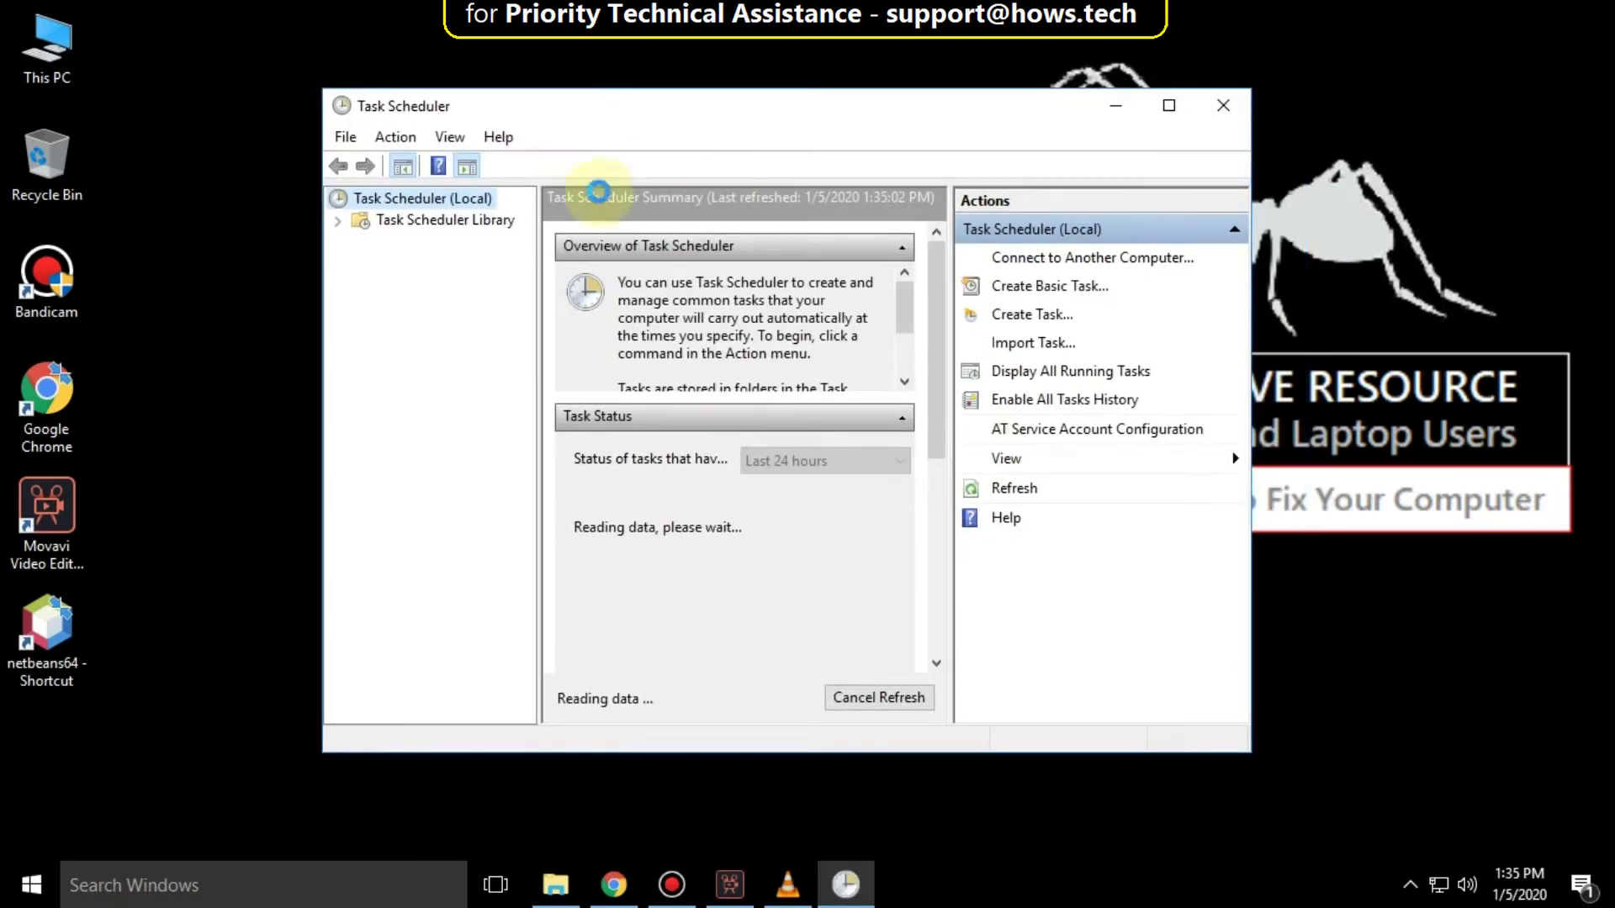
pyautogui.click(338, 221)
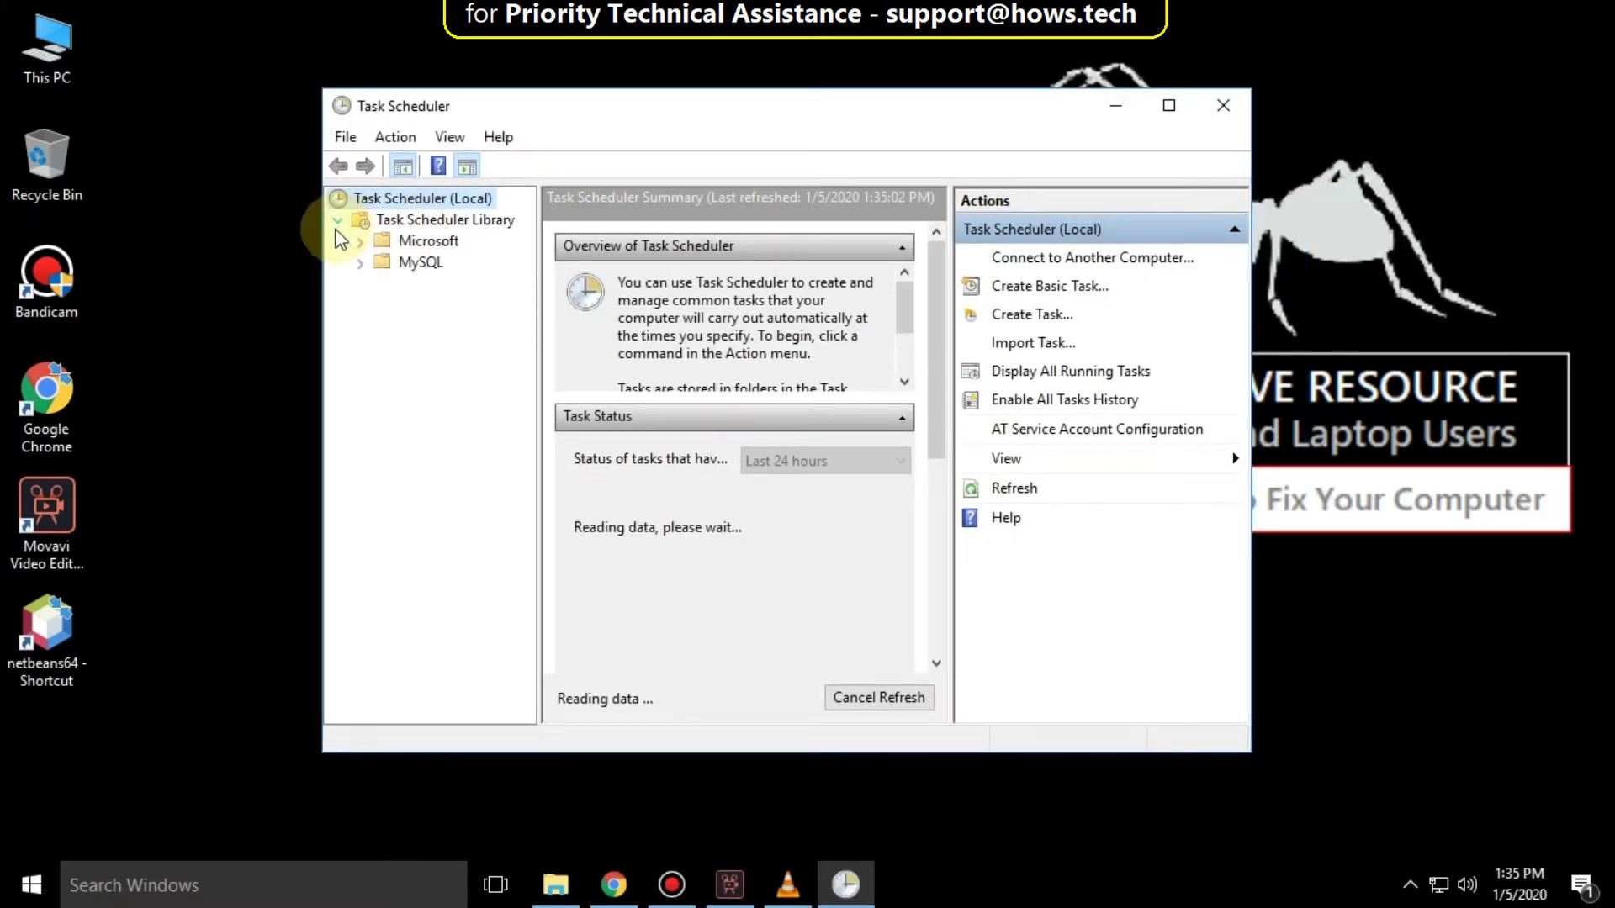
pyautogui.click(428, 242)
pyautogui.click(360, 240)
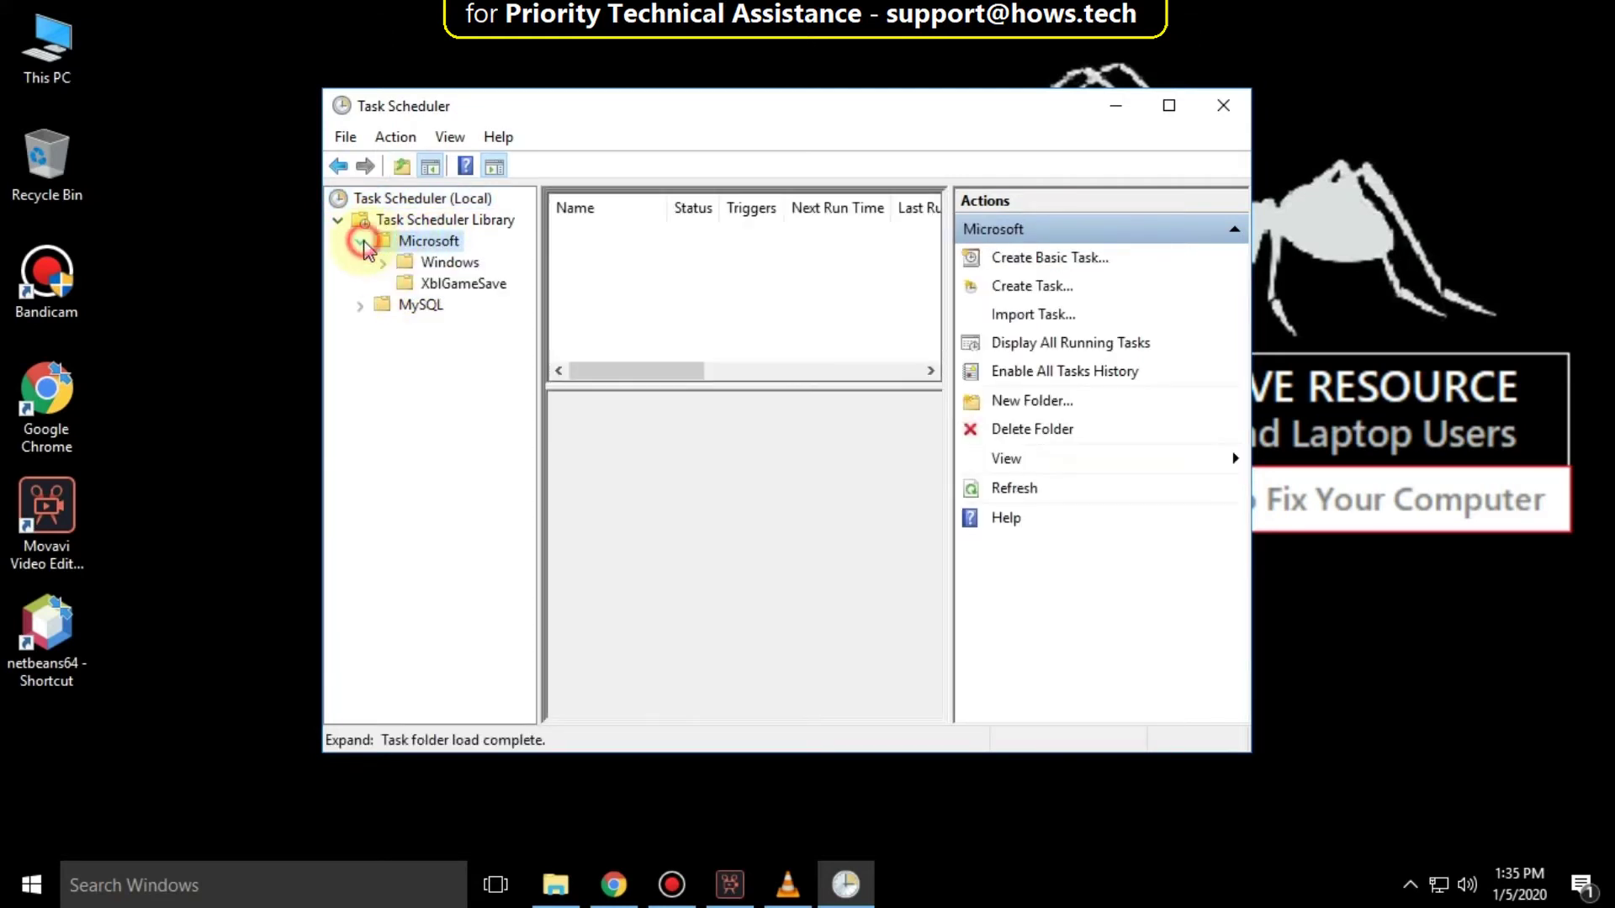
pyautogui.click(449, 263)
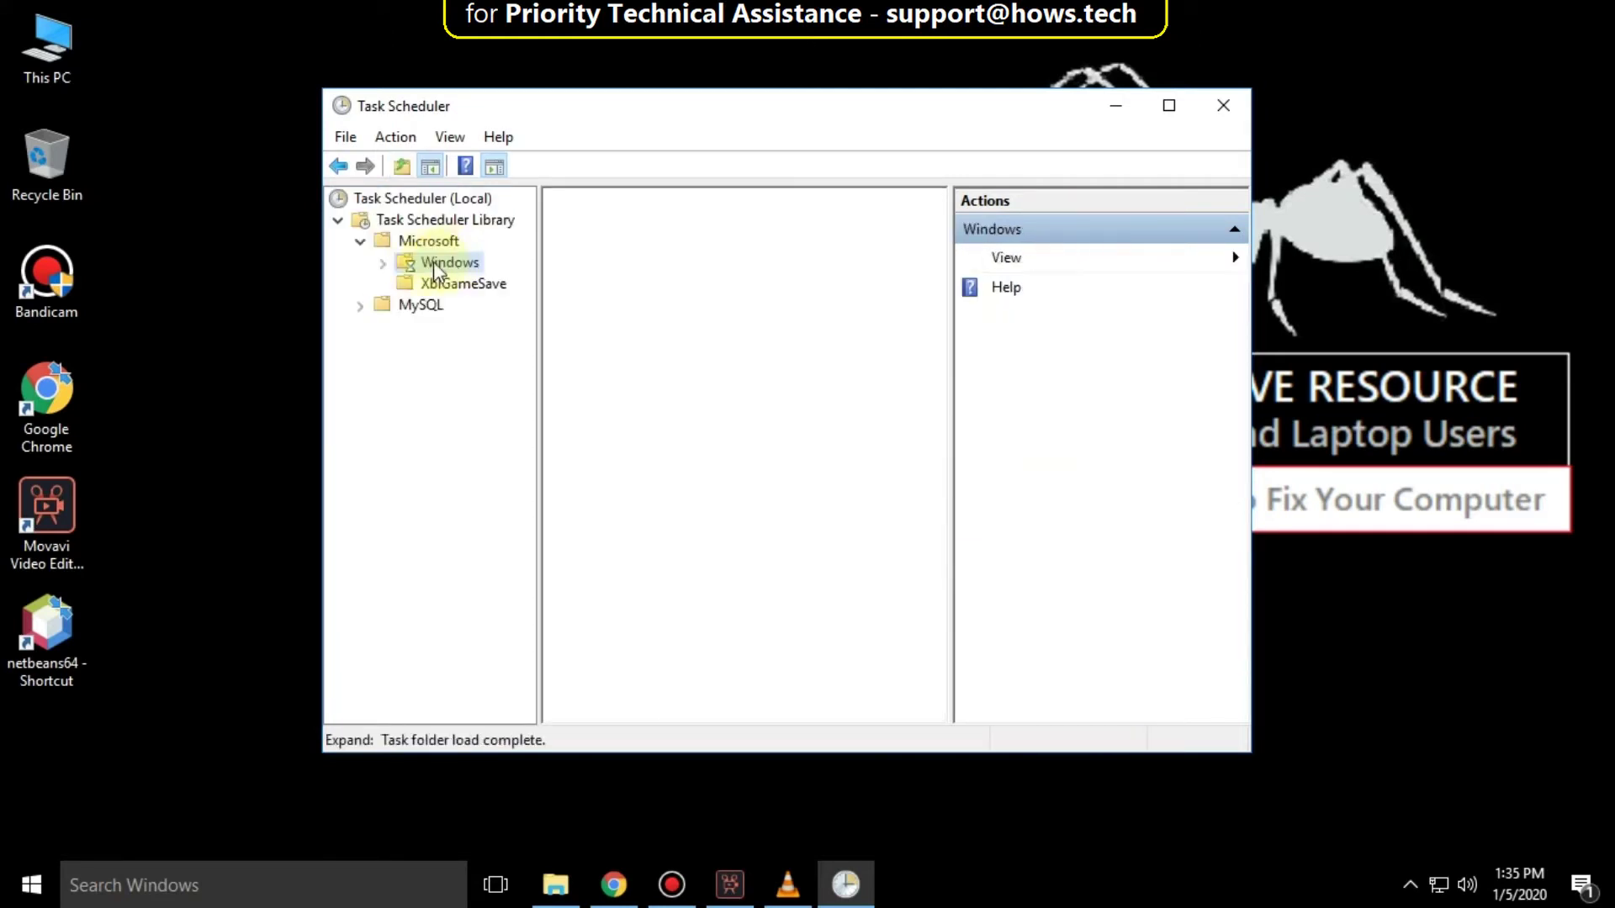
pyautogui.click(382, 264)
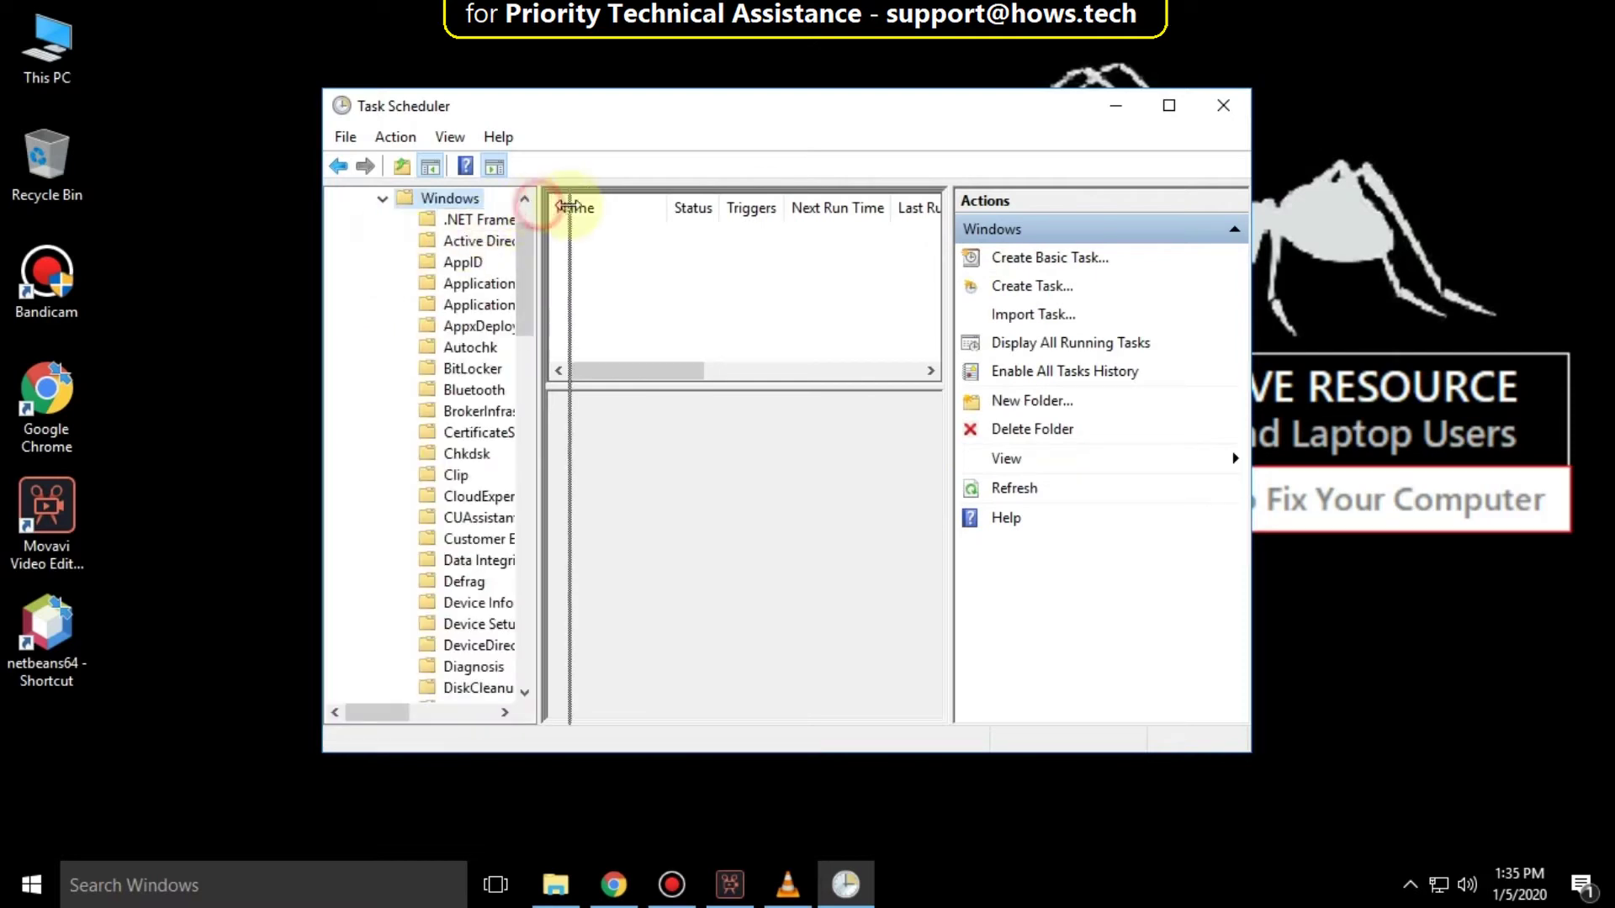
pyautogui.moveTo(538, 240)
pyautogui.mouseDown()
pyautogui.moveTo(596, 234)
pyautogui.moveTo(588, 327)
pyautogui.mouseUp()
pyautogui.click(463, 240)
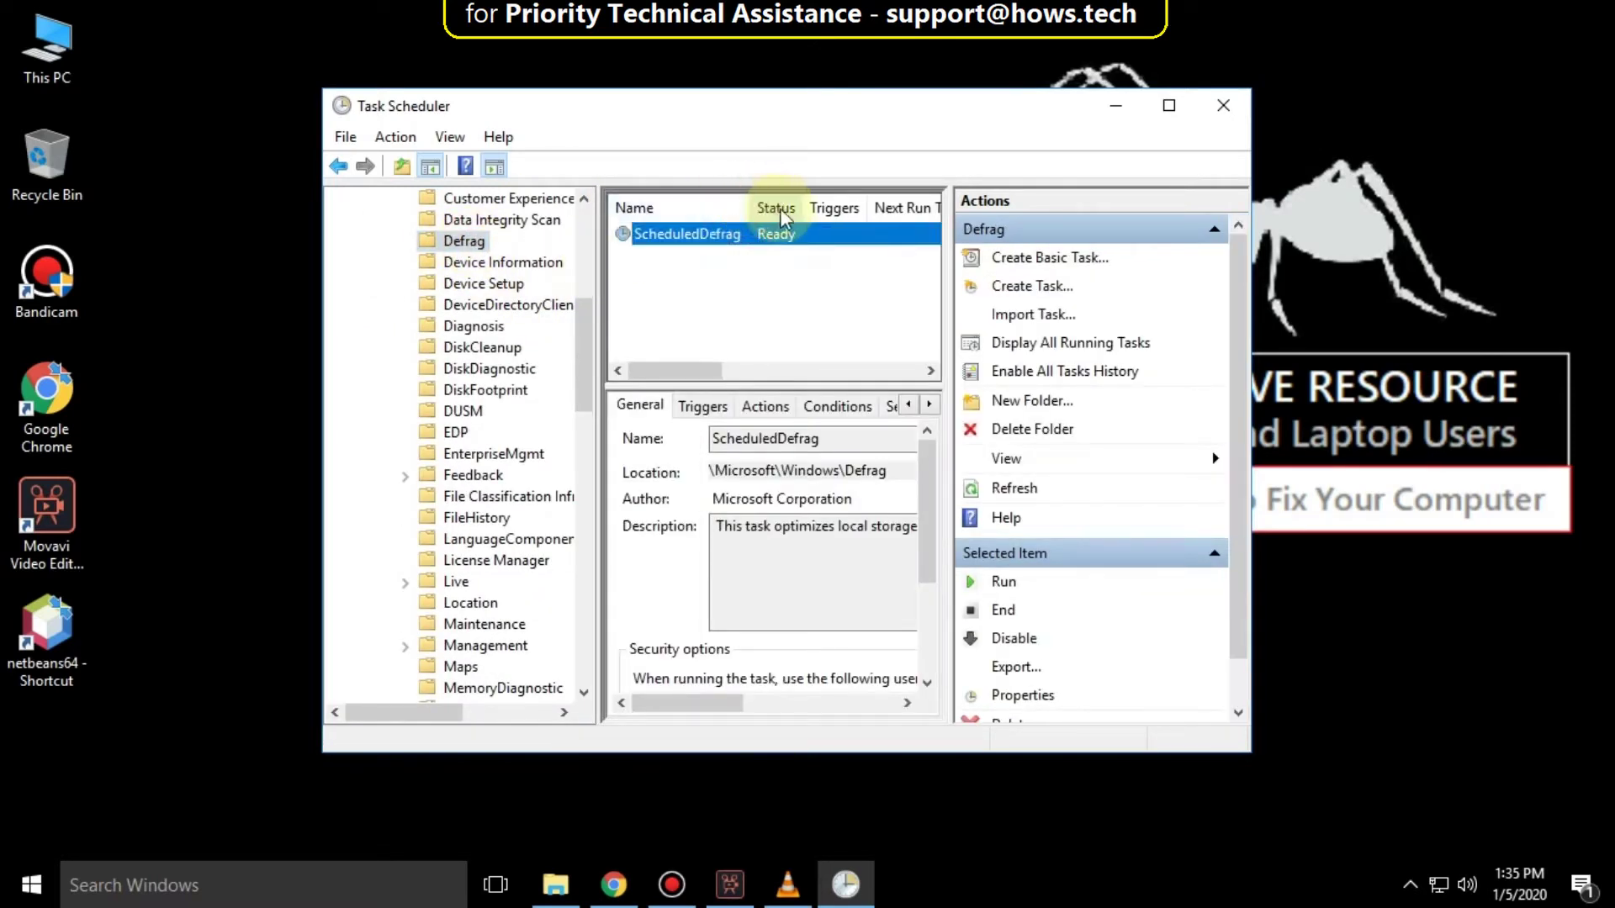
pyautogui.moveTo(725, 202); pyautogui.dragTo(755, 202)
# Step: End the running ScheduledDefrag task, disable it, and close Task Scheduler
pyautogui.click(782, 238)
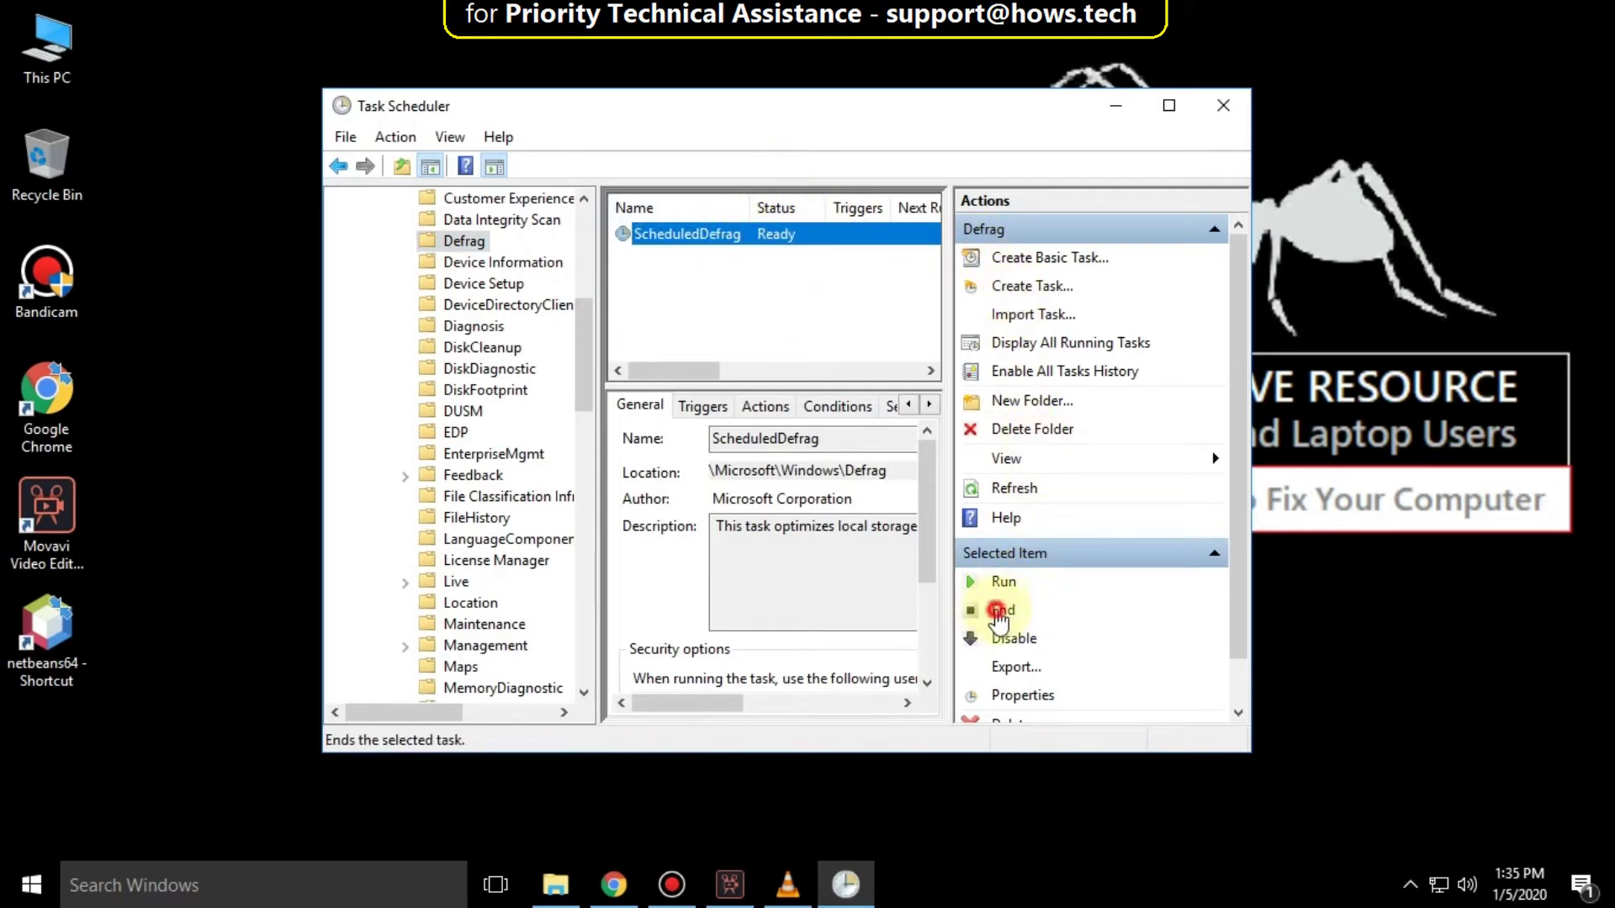
pyautogui.click(1000, 611)
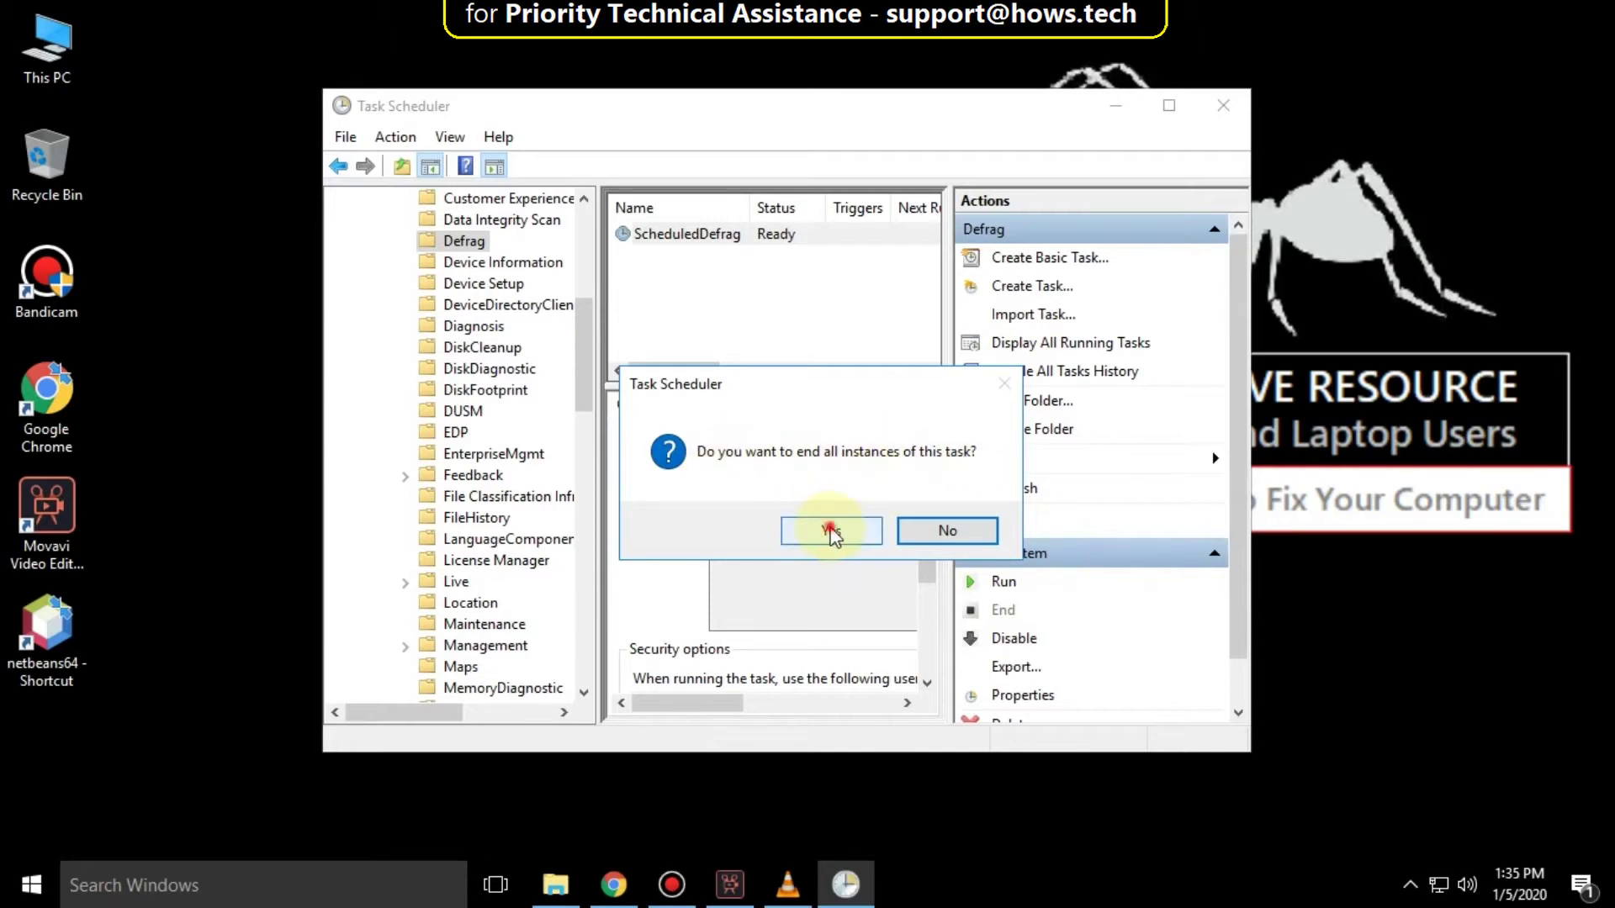
pyautogui.click(832, 531)
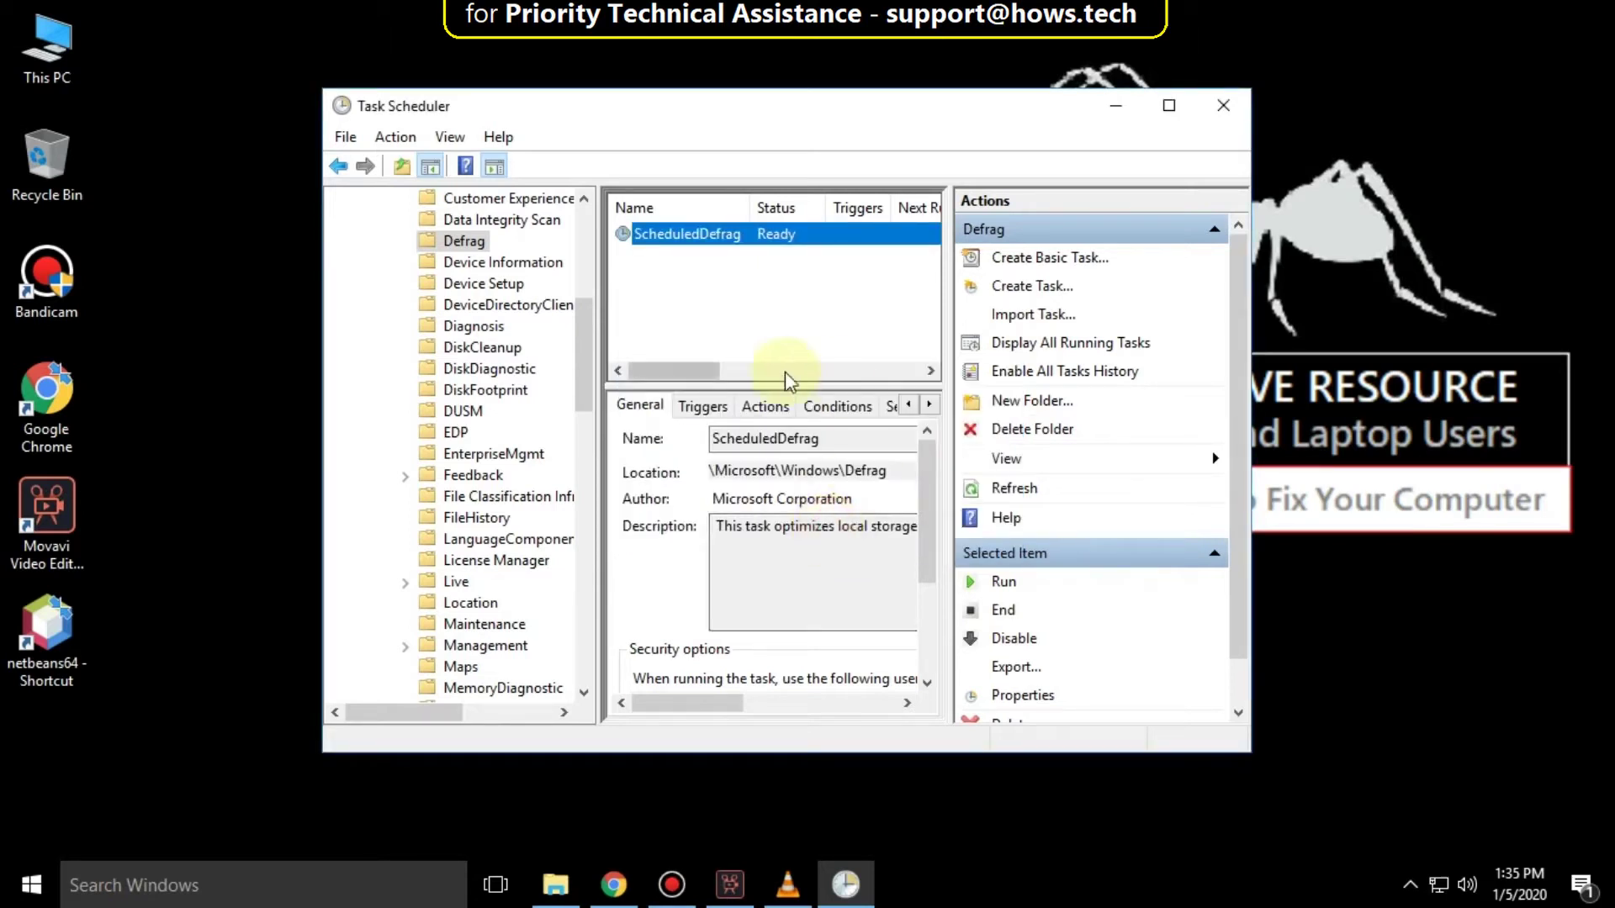
pyautogui.click(1014, 638)
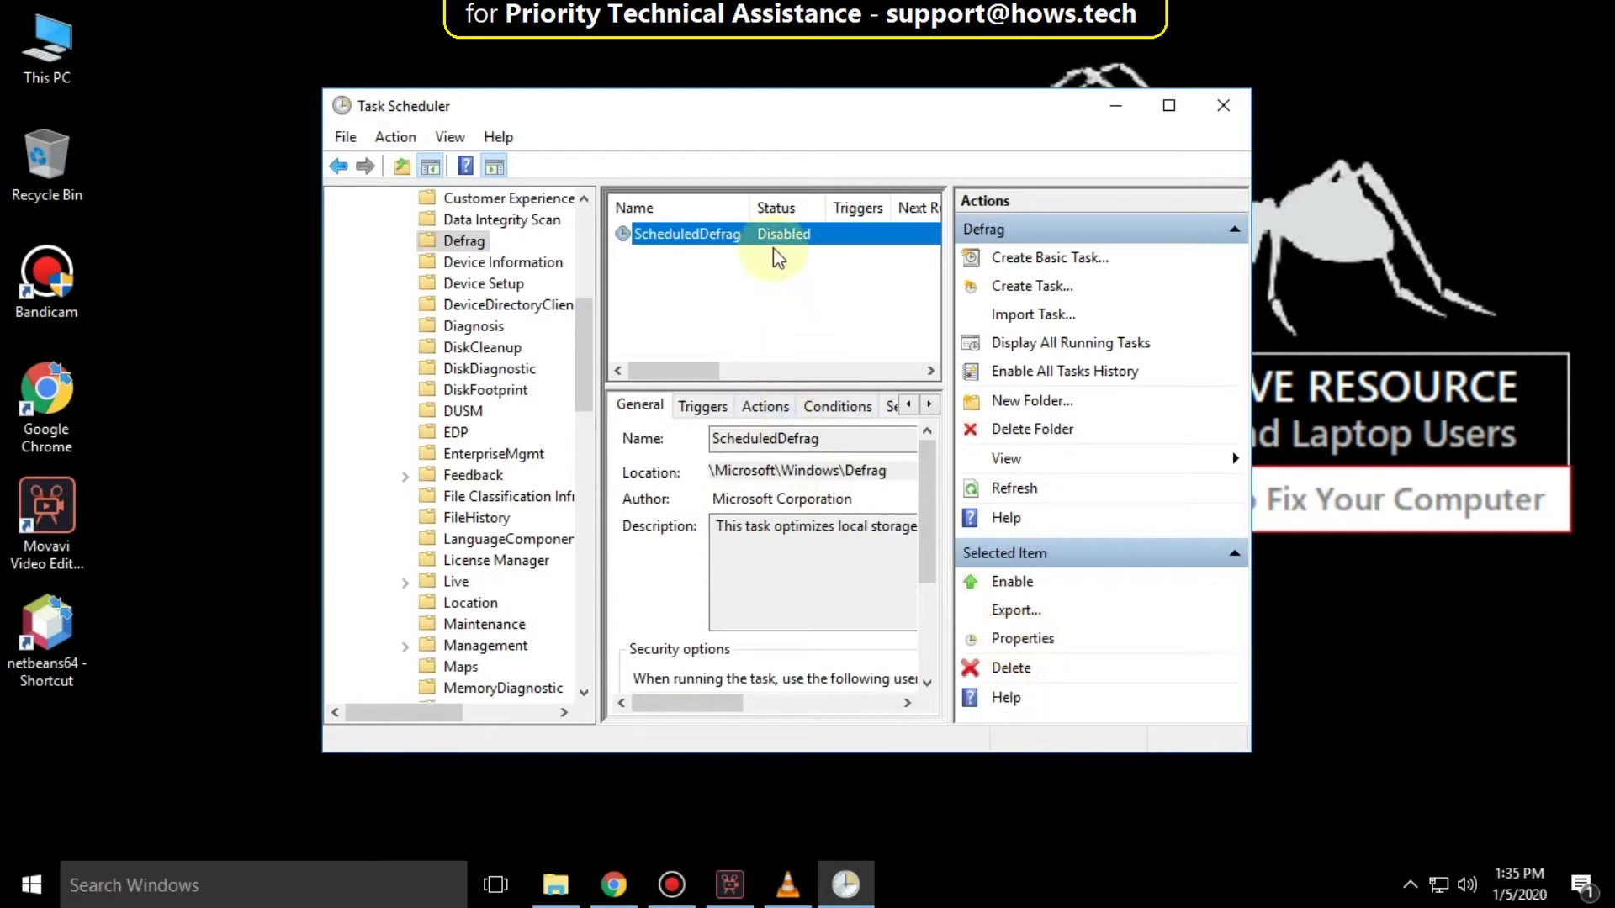
pyautogui.click(1223, 104)
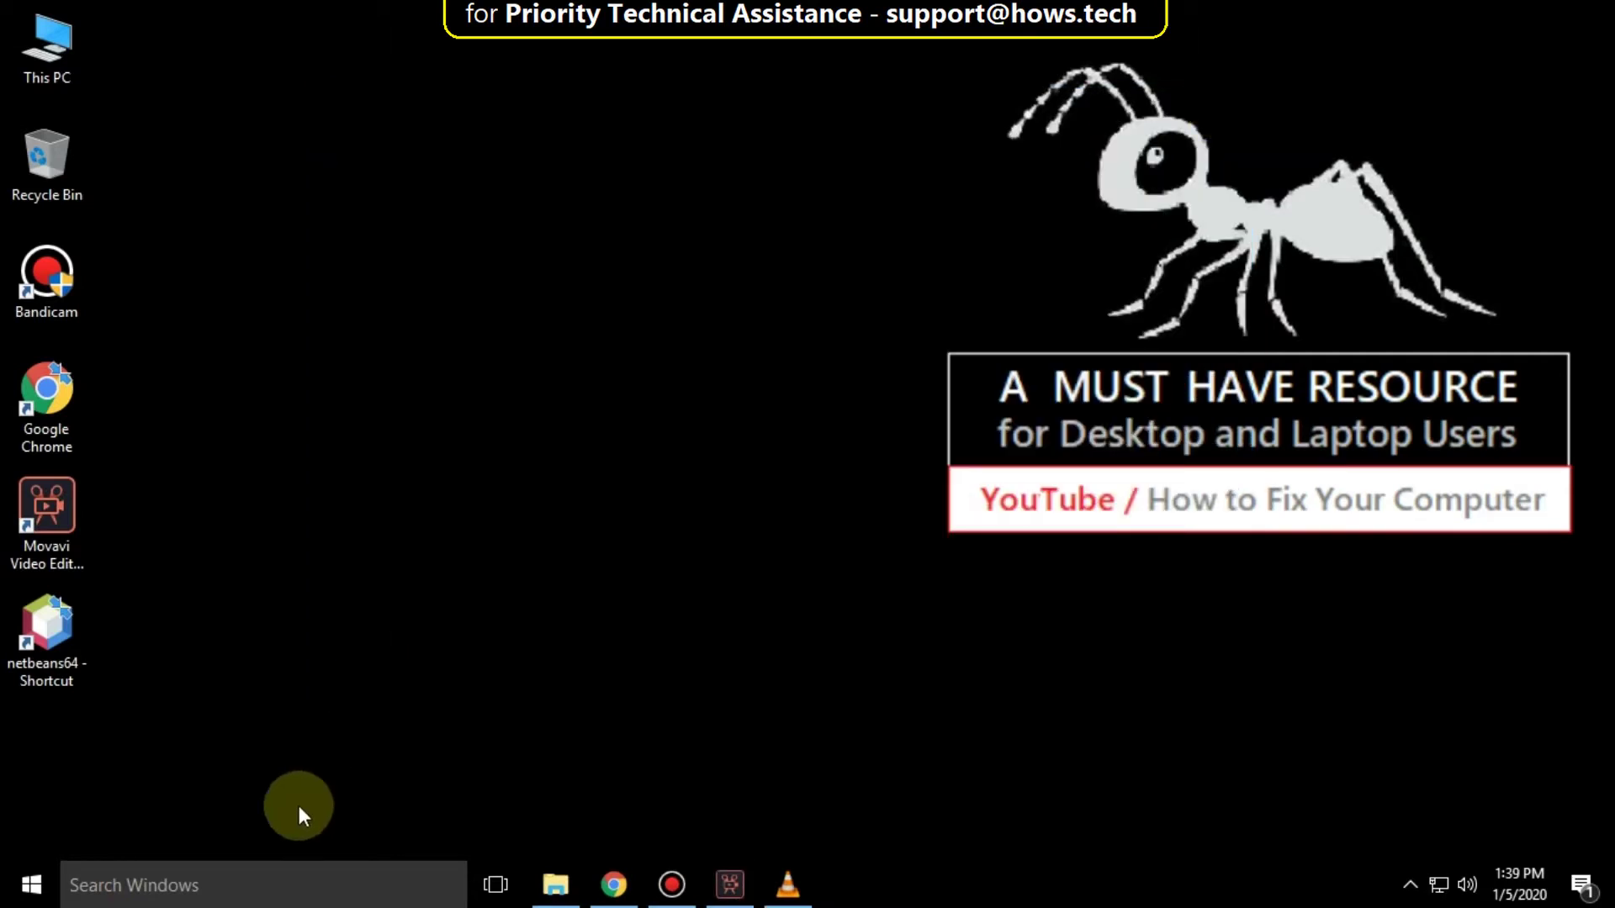
# Step: Search for 'cmd' and run Command Prompt as administrator
pyautogui.click(244, 886)
pyautogui.write('d')
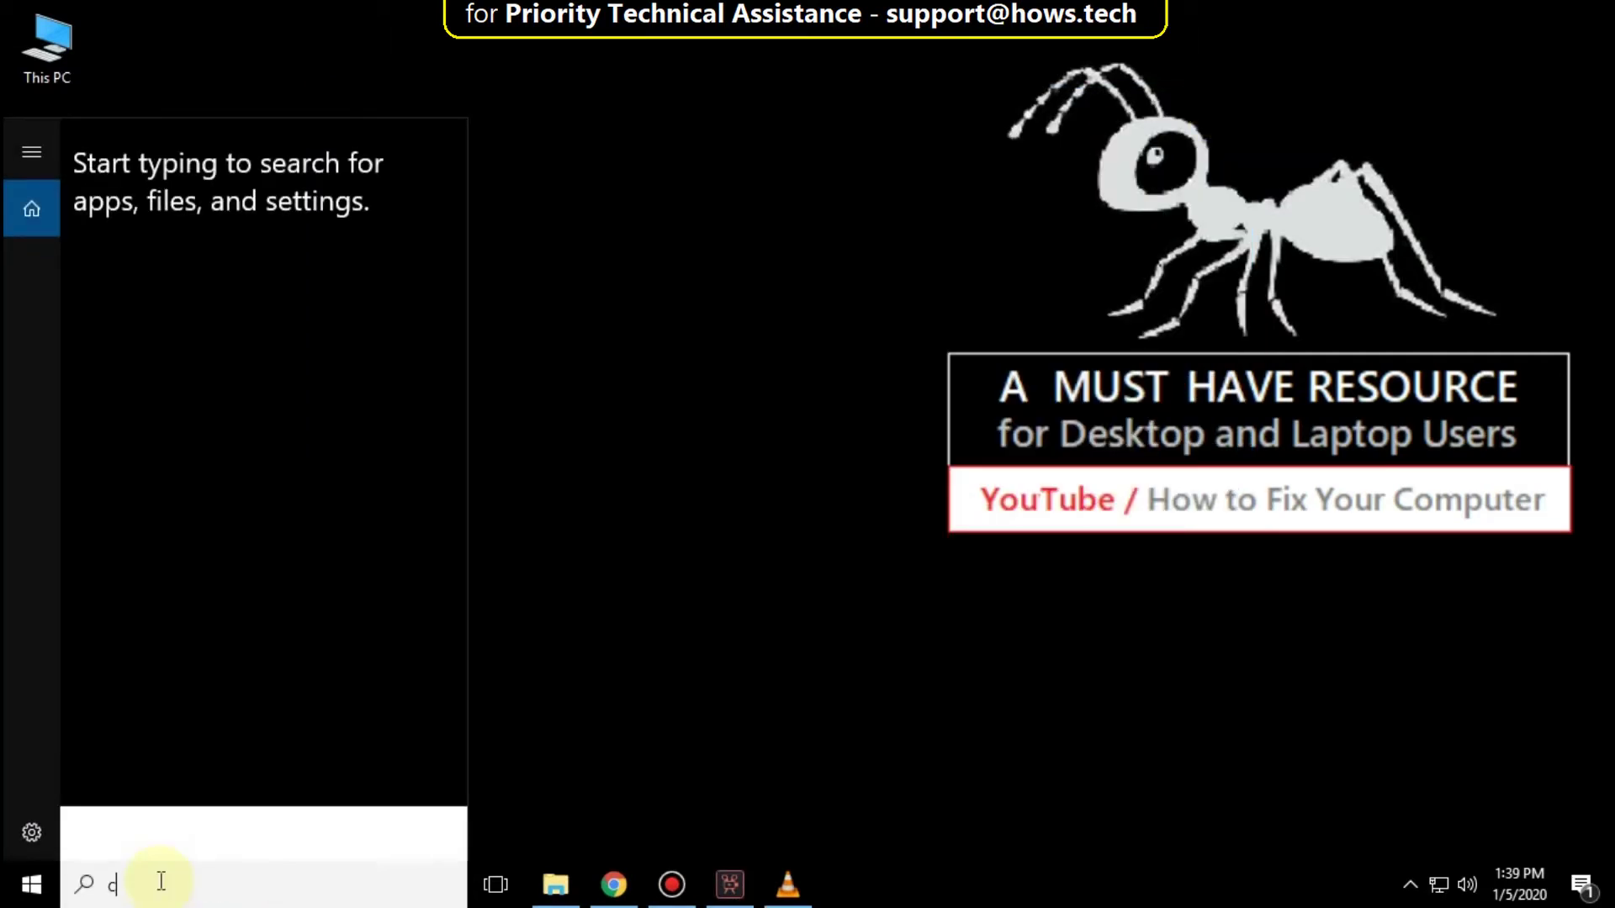
pyautogui.write('cmd')
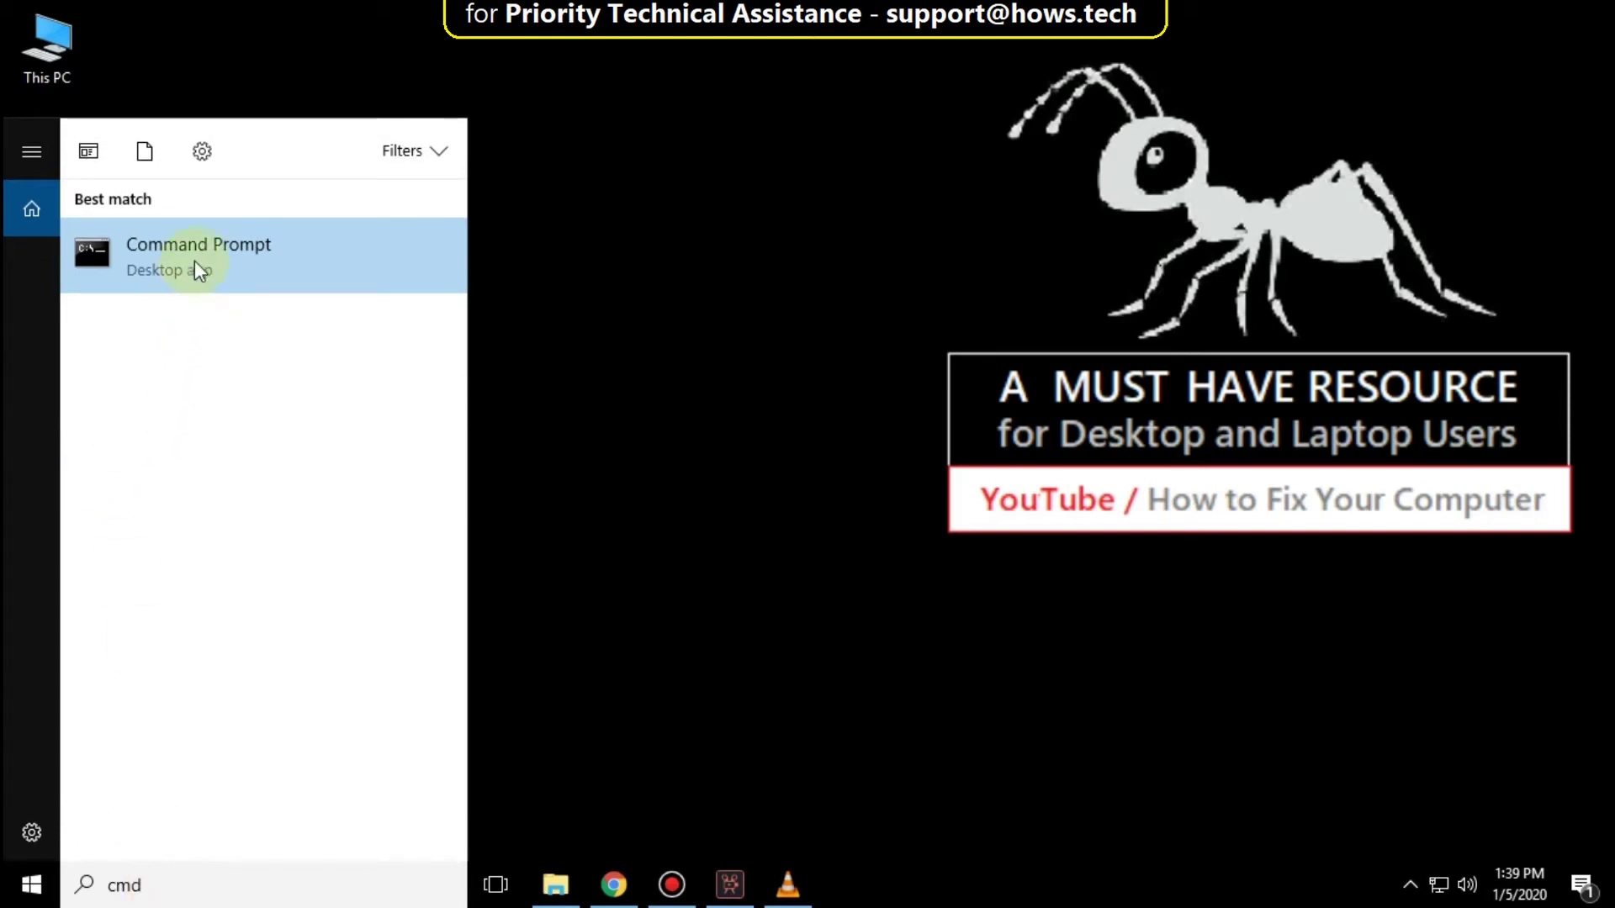
pyautogui.rightClick(197, 261)
pyautogui.click(260, 294)
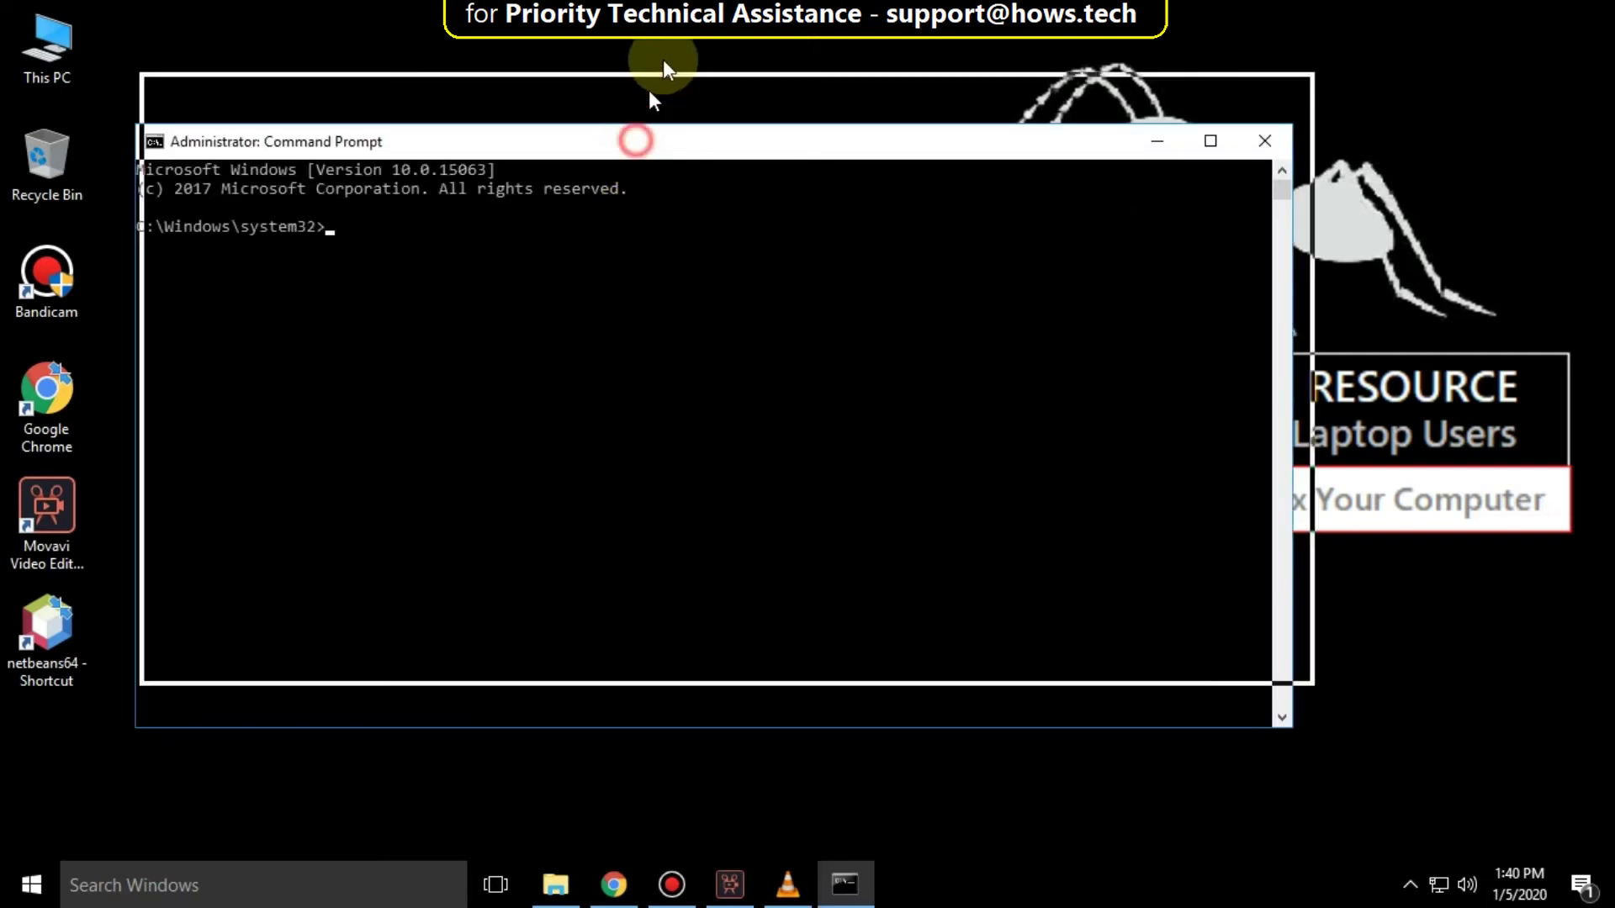
pyautogui.write('net')
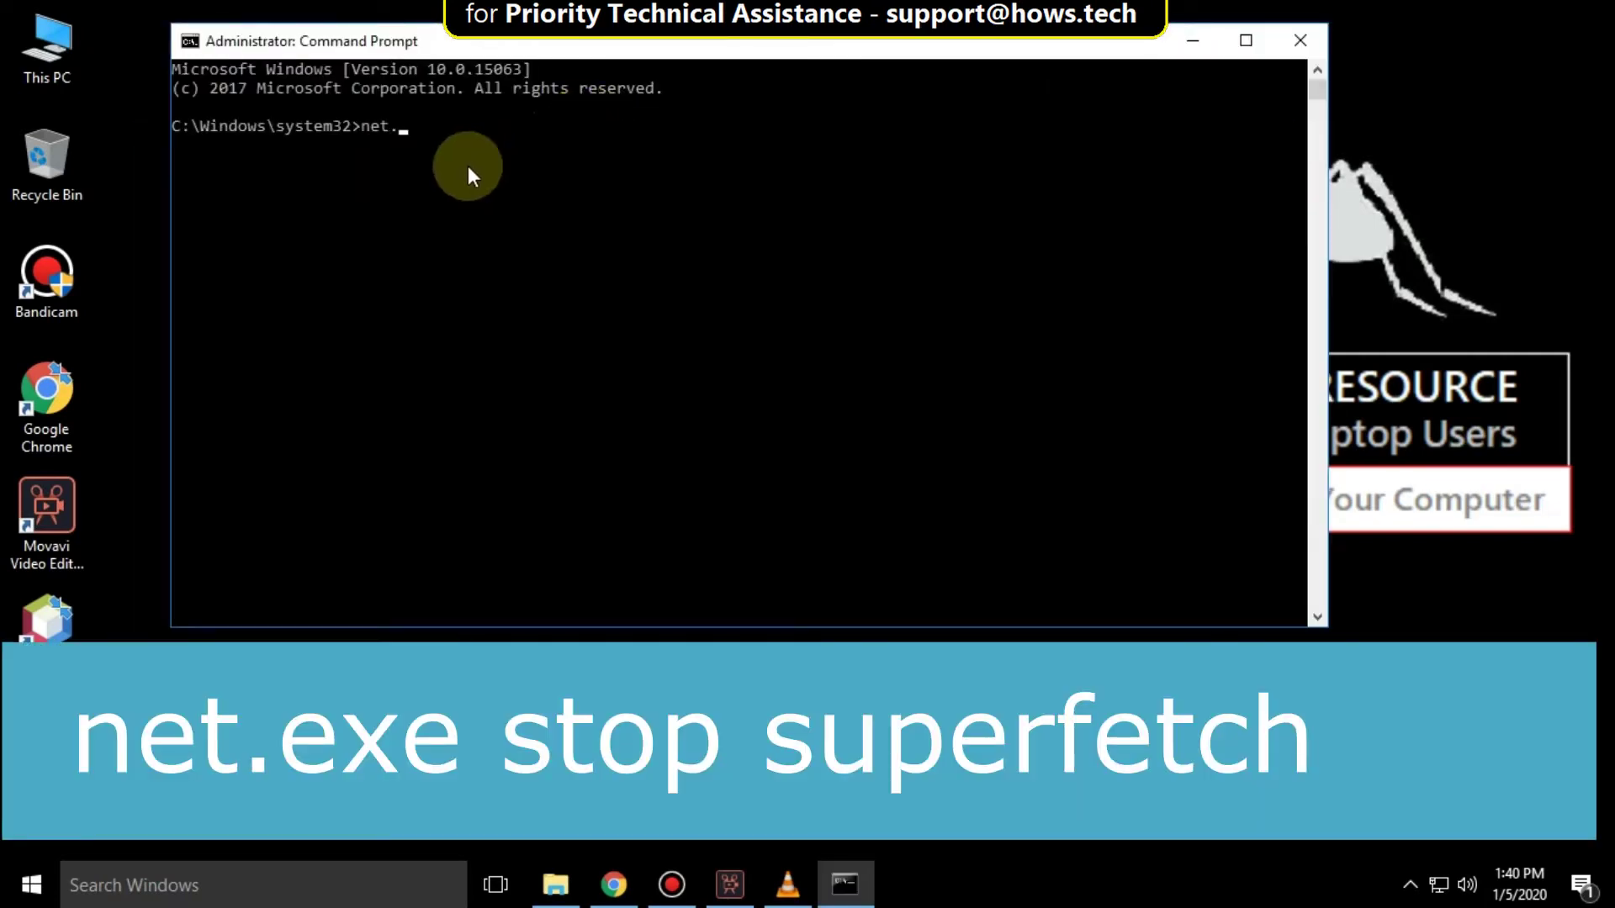
pyautogui.write('.exe sto')
pyautogui.write('p sup')
pyautogui.write('erfetch')
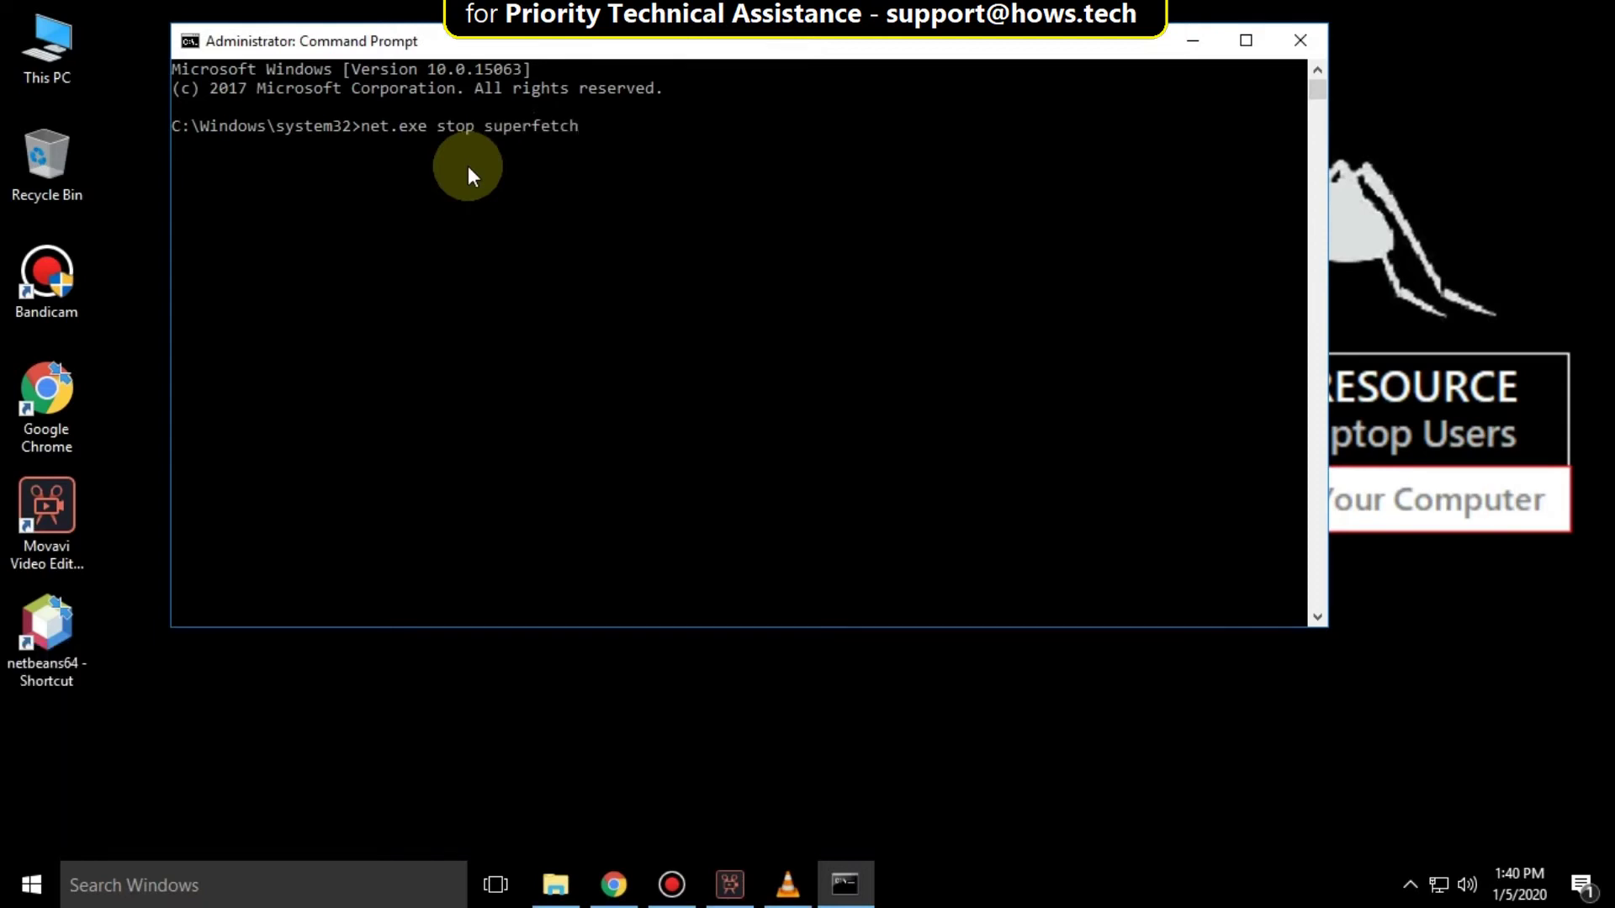
# Step: Run 'net.exe stop superfetch' to stop Superfetch, then exit Command Prompt
pyautogui.press('Return')
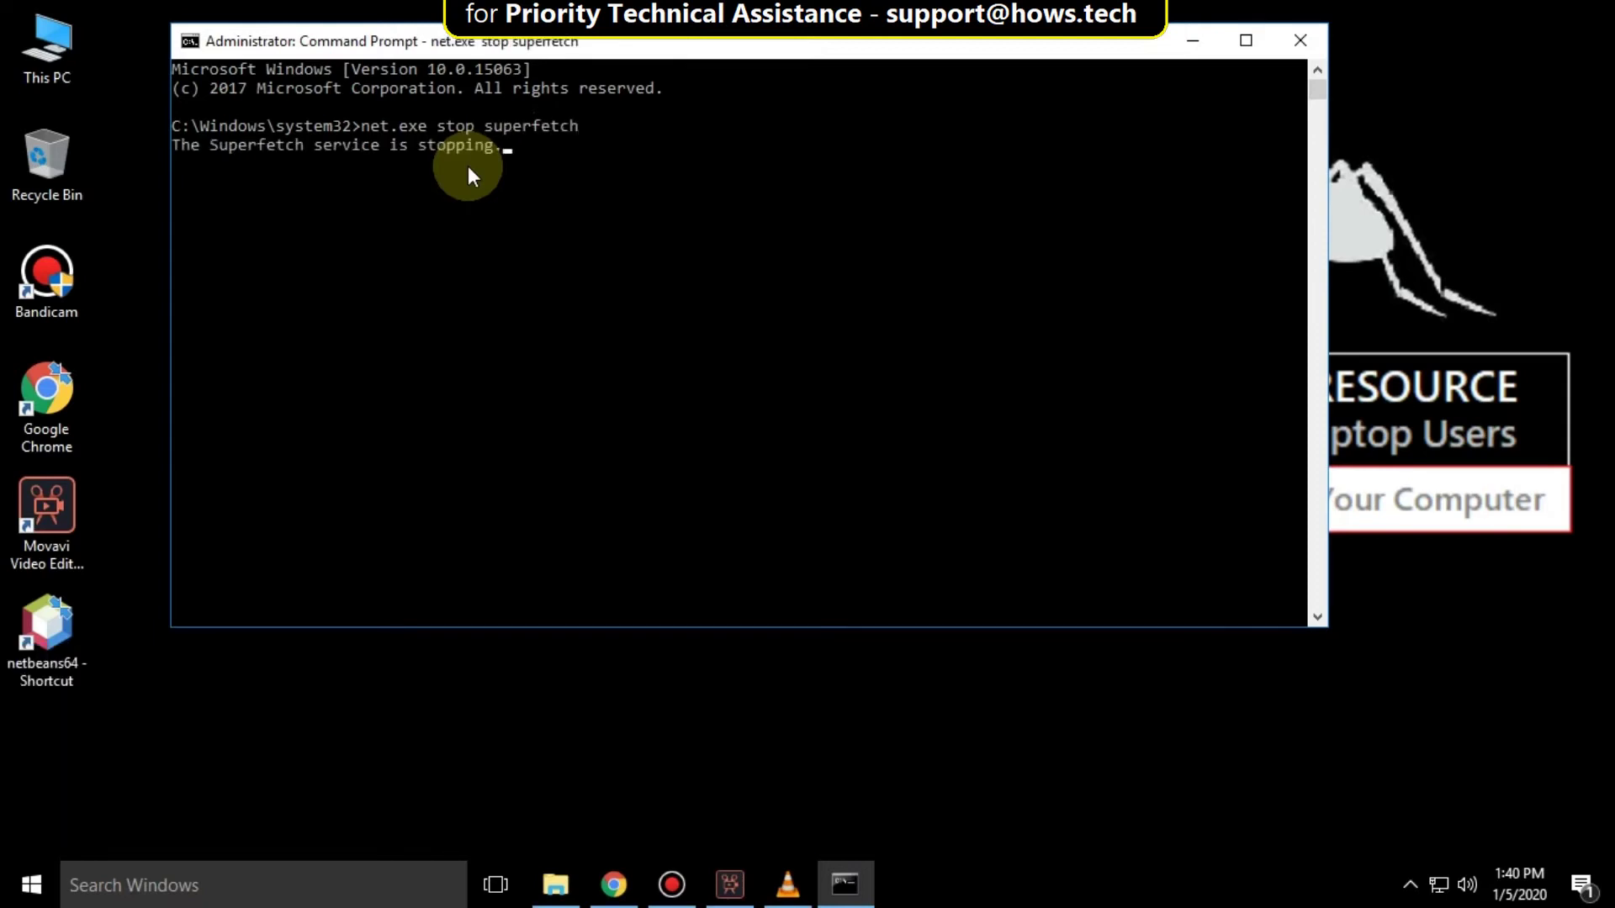
pyautogui.write('e')
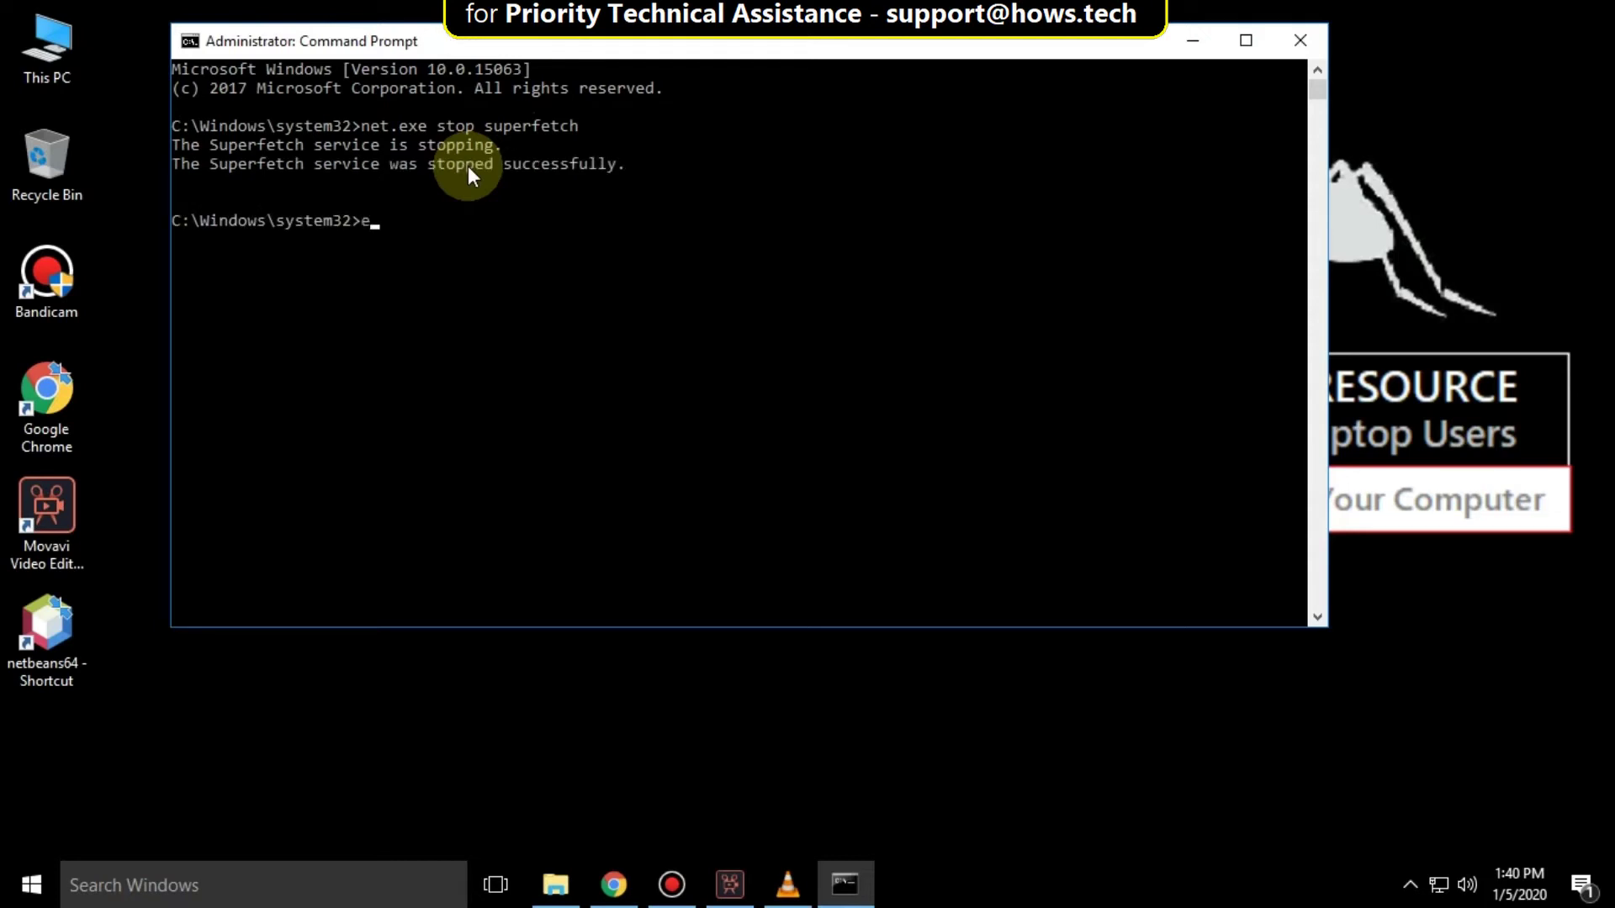
pyautogui.write('xit')
pyautogui.press('Return')
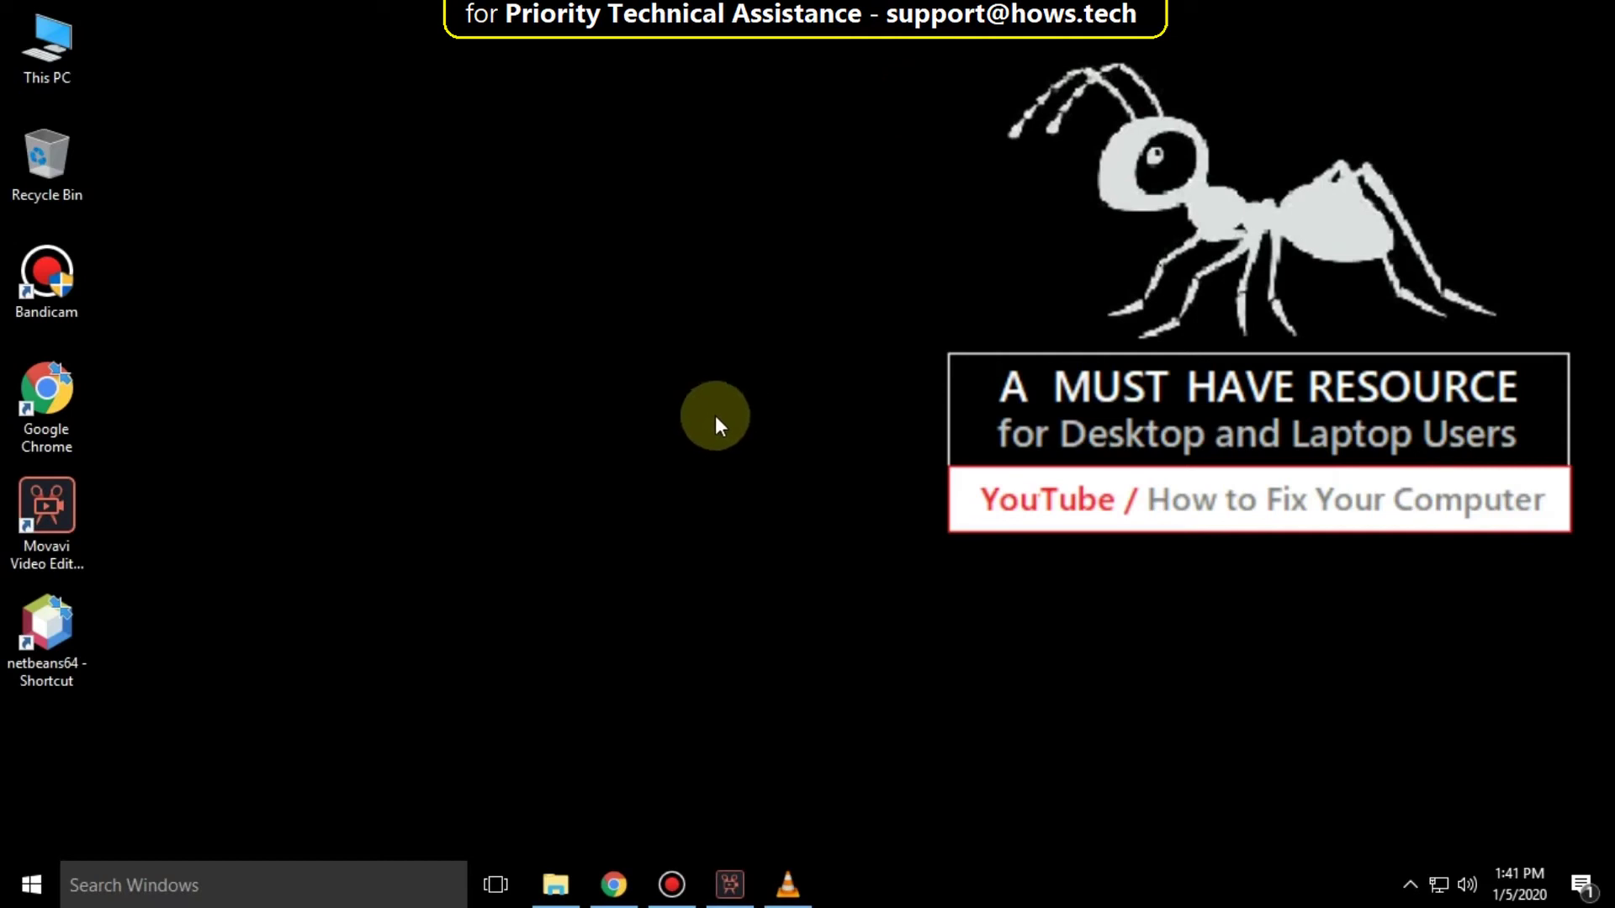
# Step: From This PC's properties, reach Performance Options' Advanced tab with the virtual memory section
pyautogui.rightClick(38, 45)
pyautogui.click(107, 317)
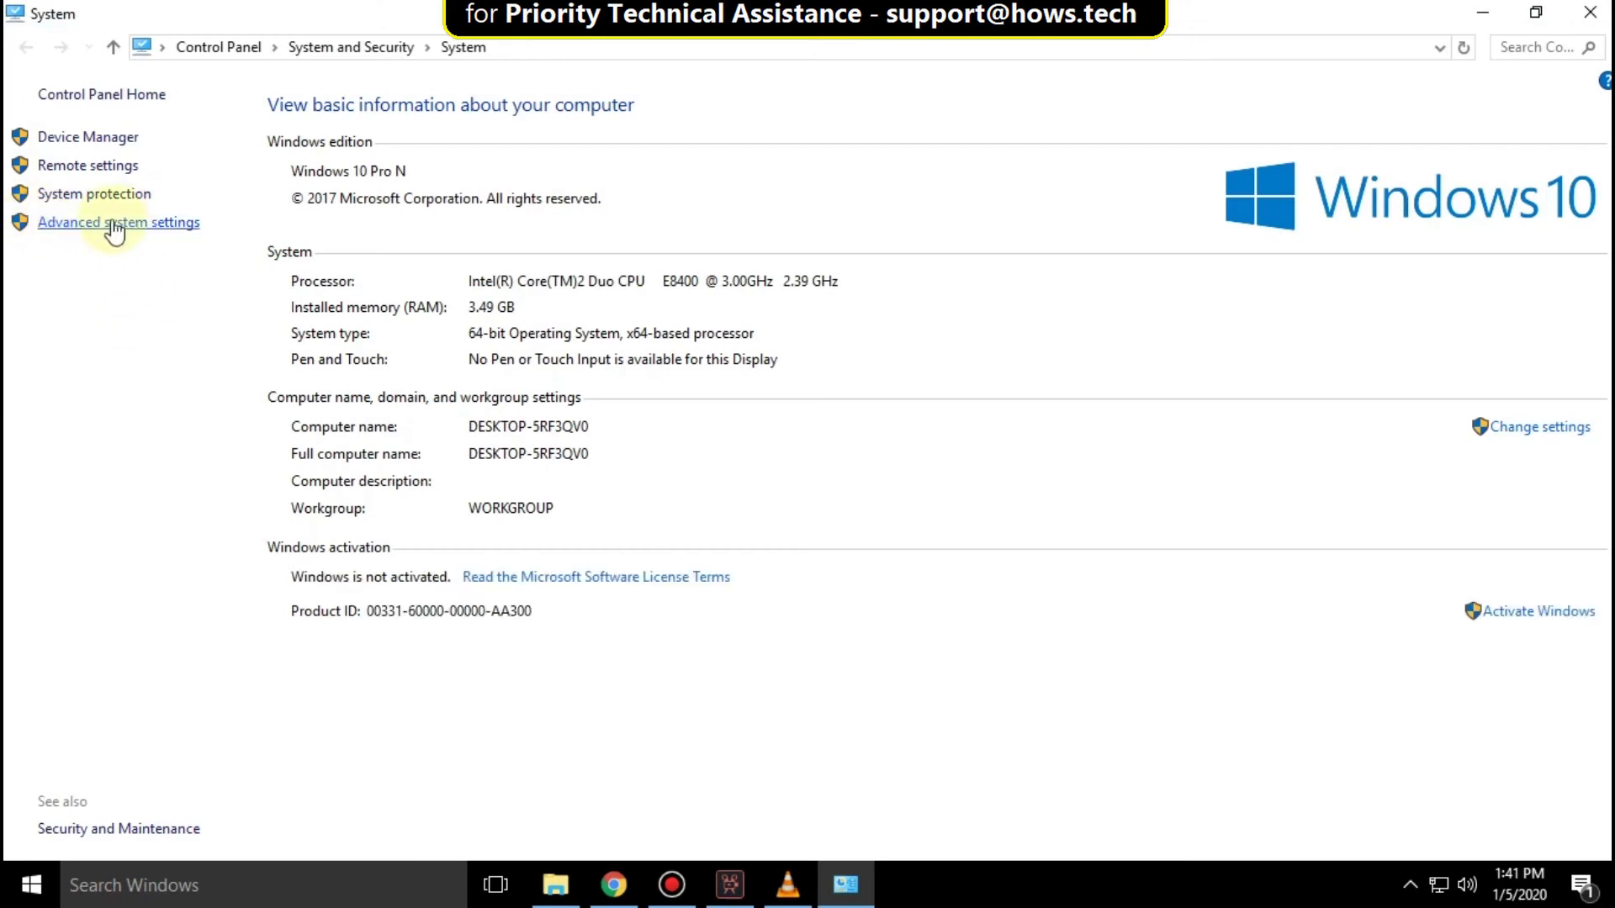
pyautogui.click(162, 223)
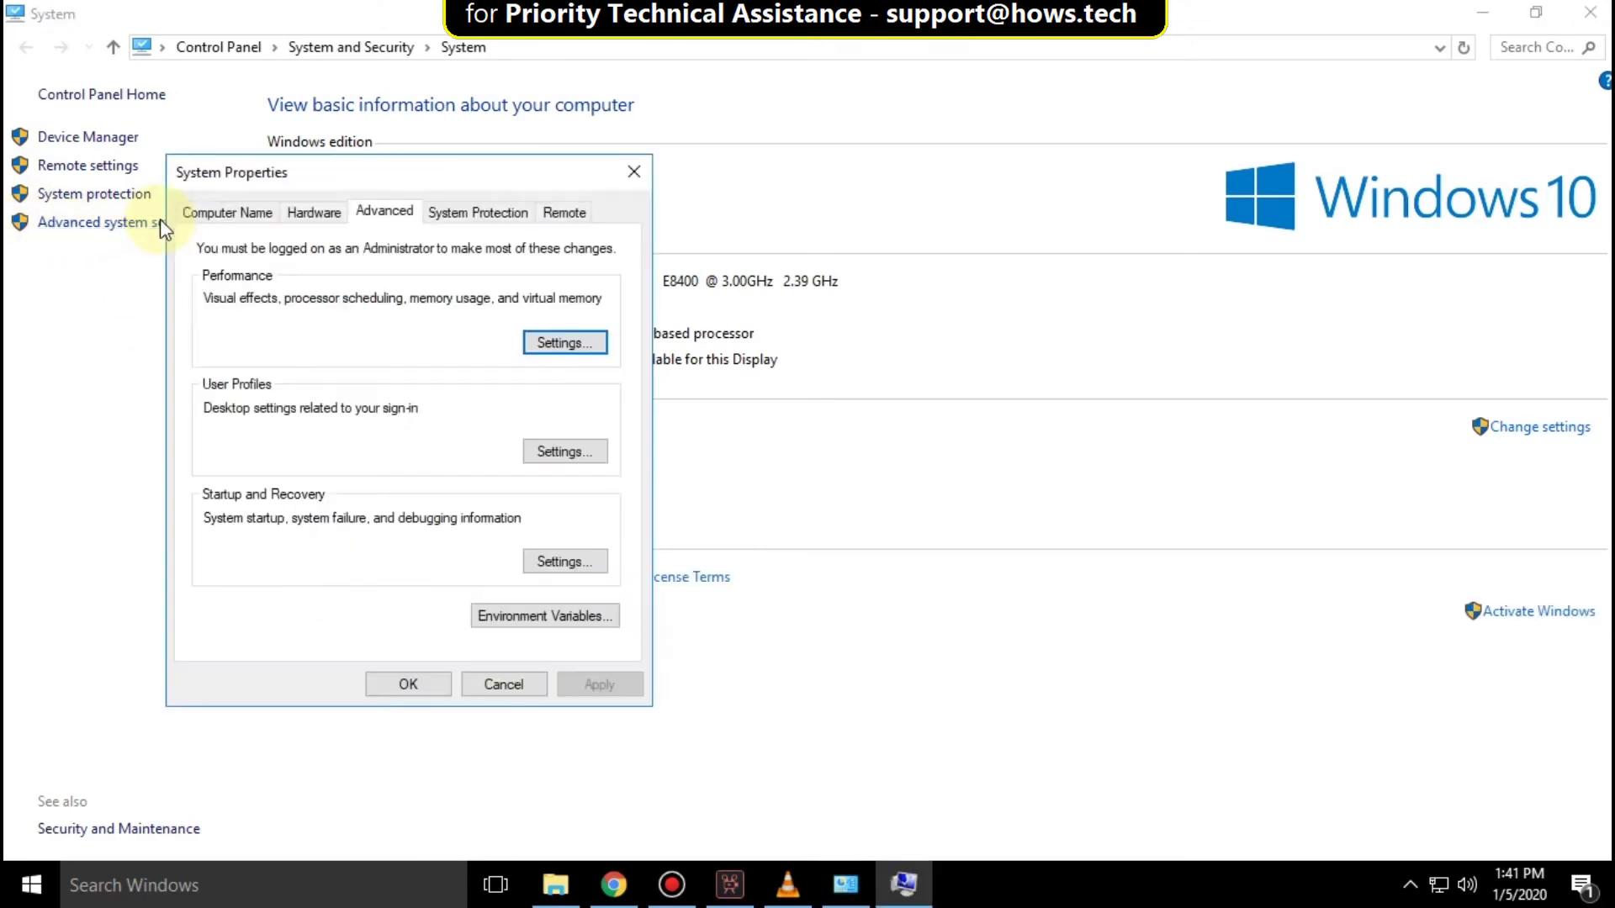
pyautogui.moveTo(473, 173); pyautogui.dragTo(621, 108)
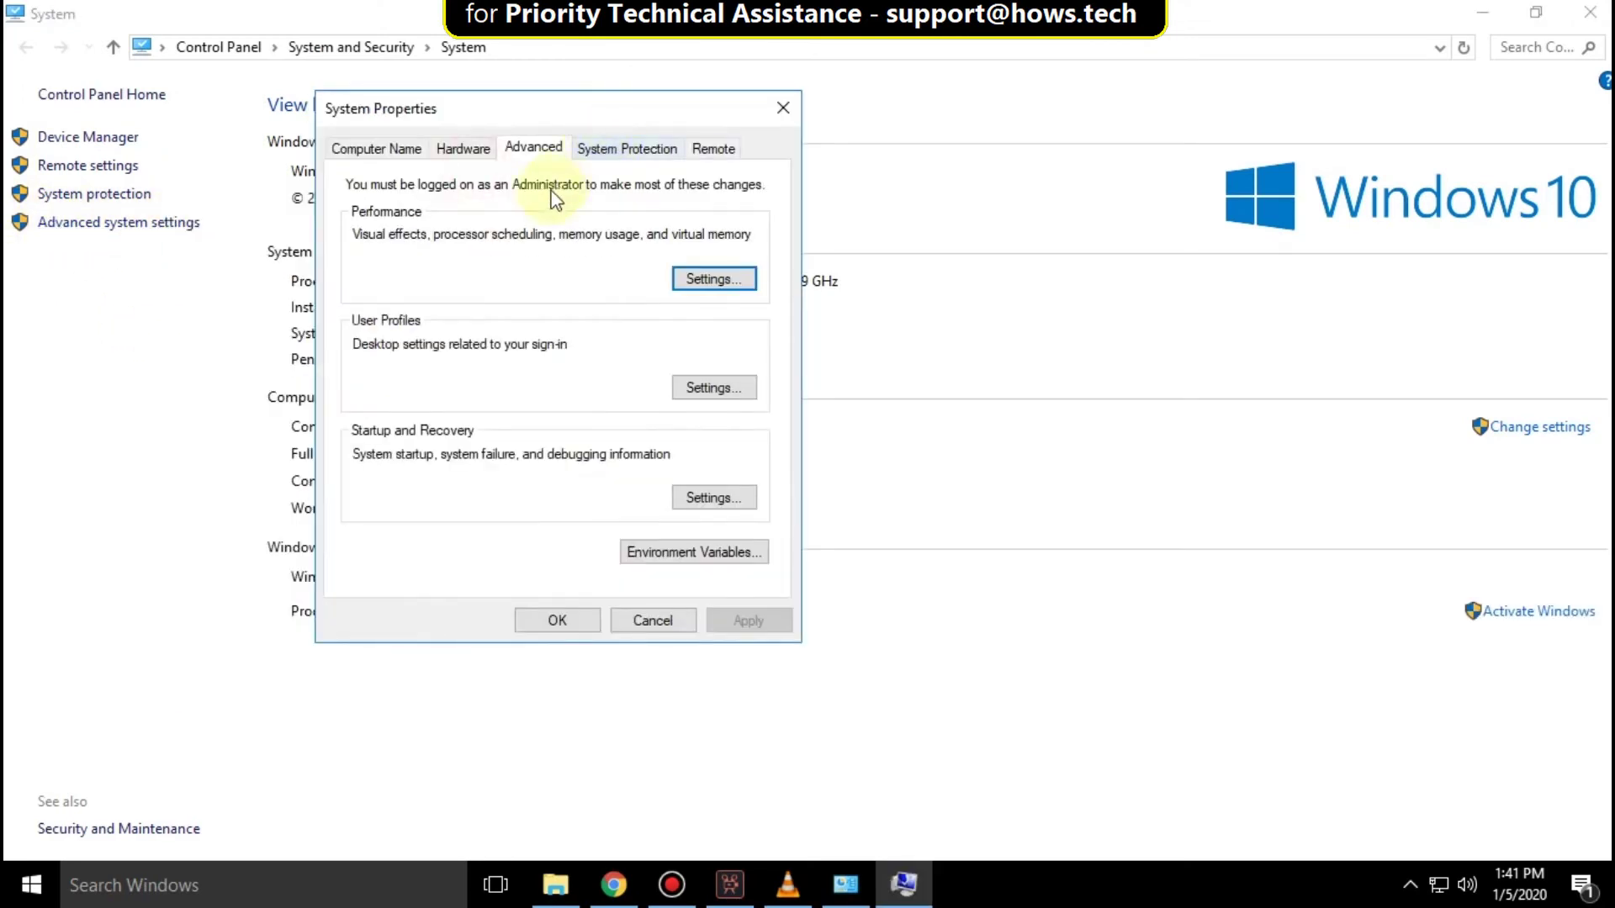
pyautogui.click(713, 279)
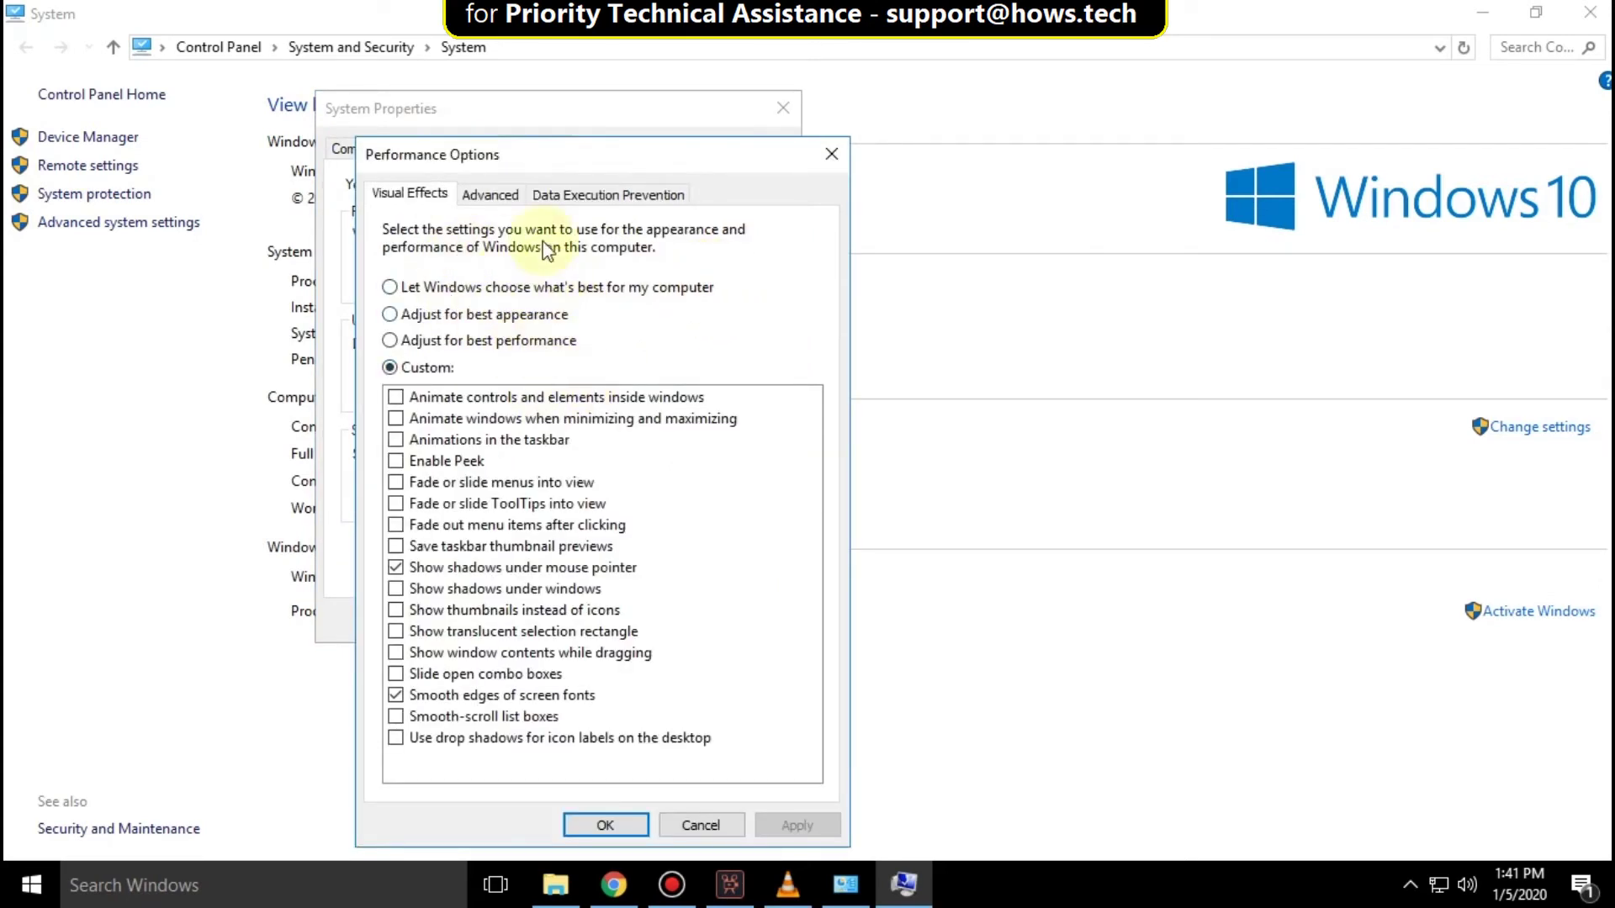
pyautogui.click(491, 195)
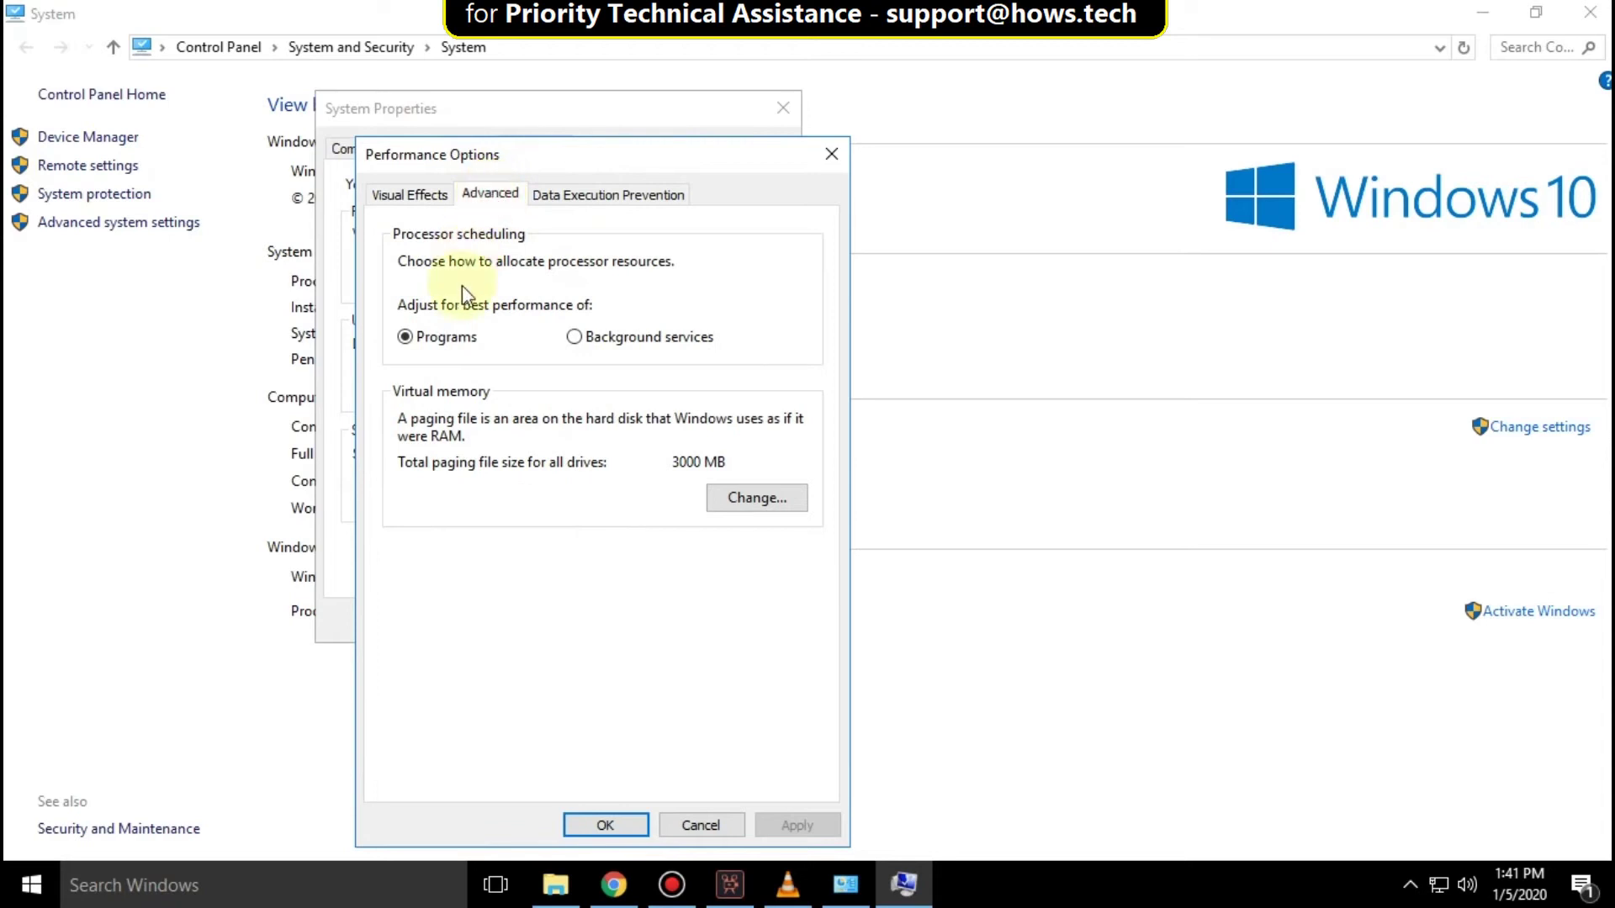
# Step: Set a custom C: paging file with initial size 1882 MB and maximum 6144 MB
pyautogui.click(755, 497)
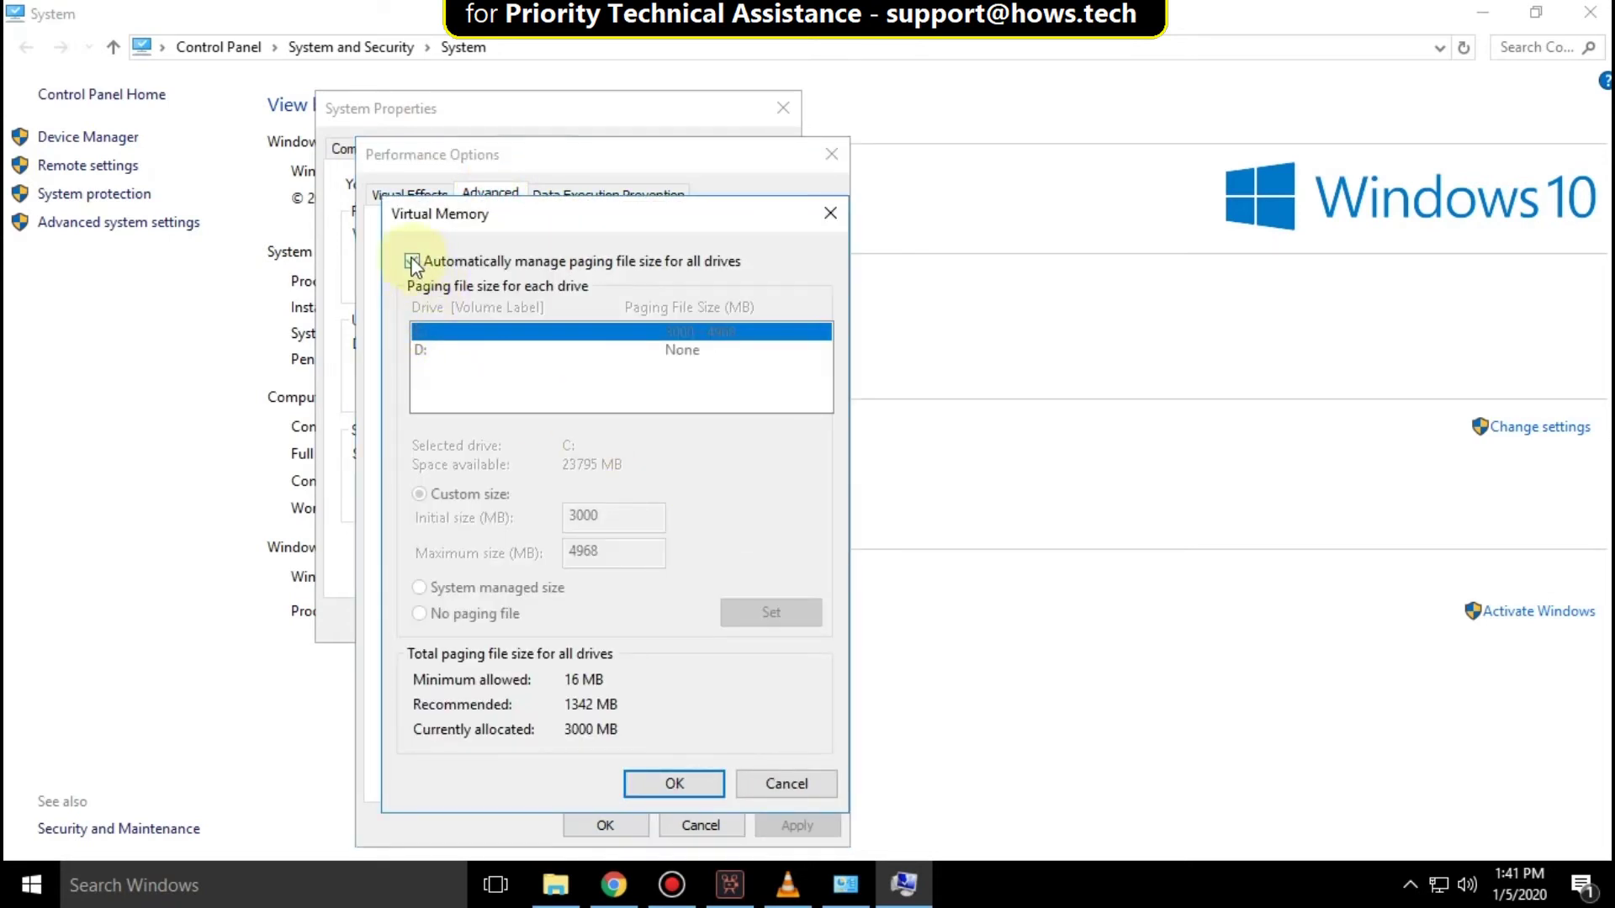
pyautogui.click(412, 262)
pyautogui.doubleClick(618, 518)
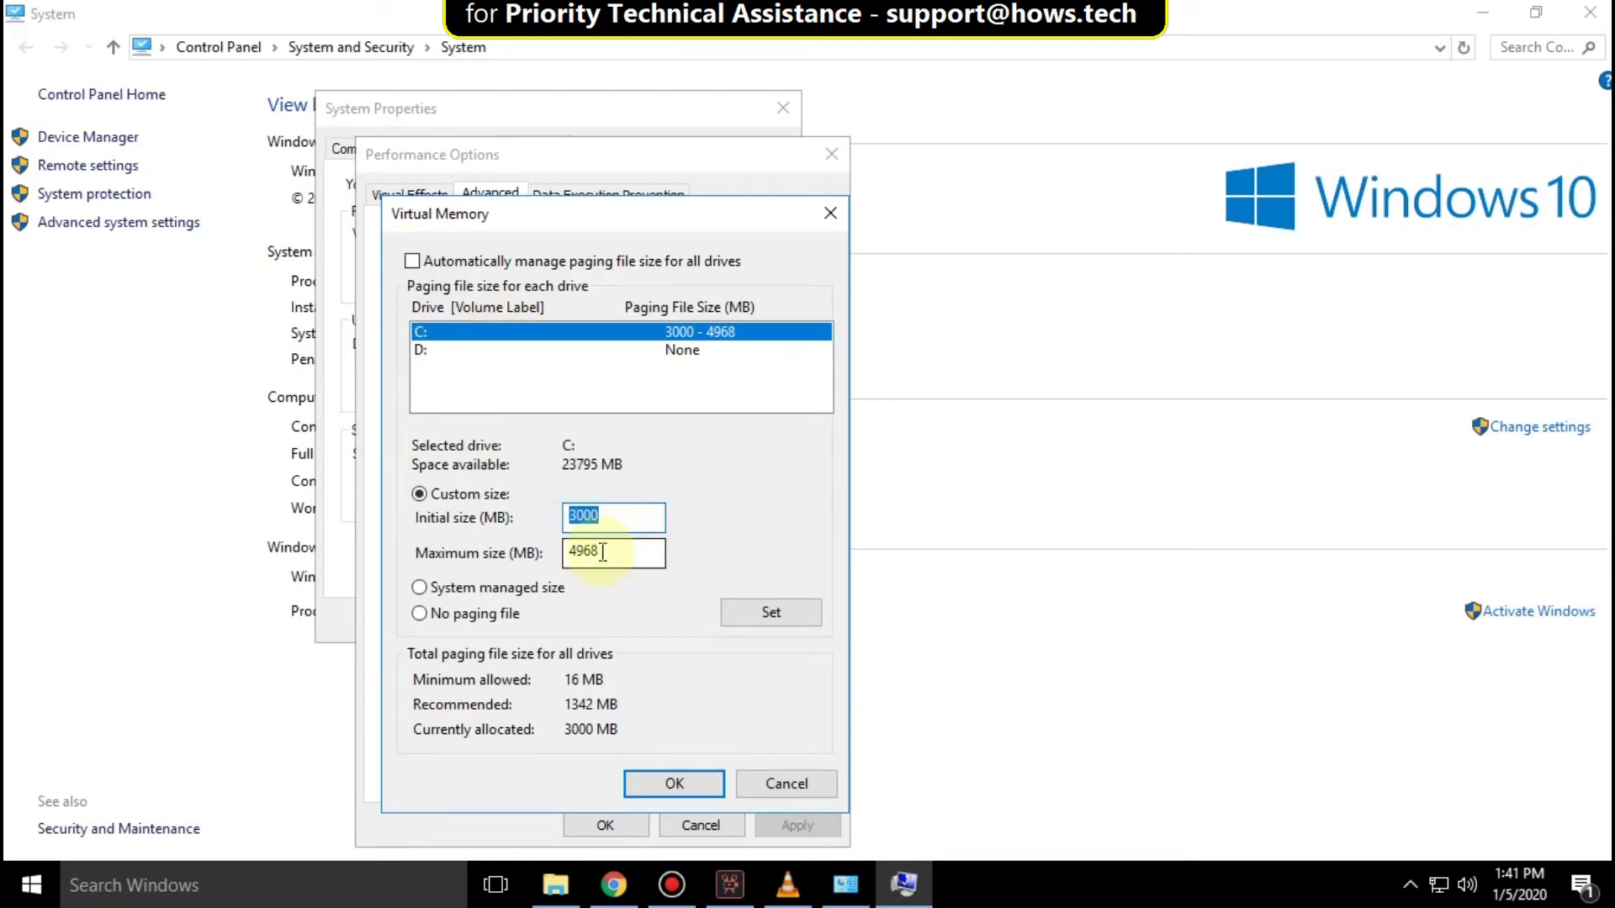
pyautogui.press('BackSpace')
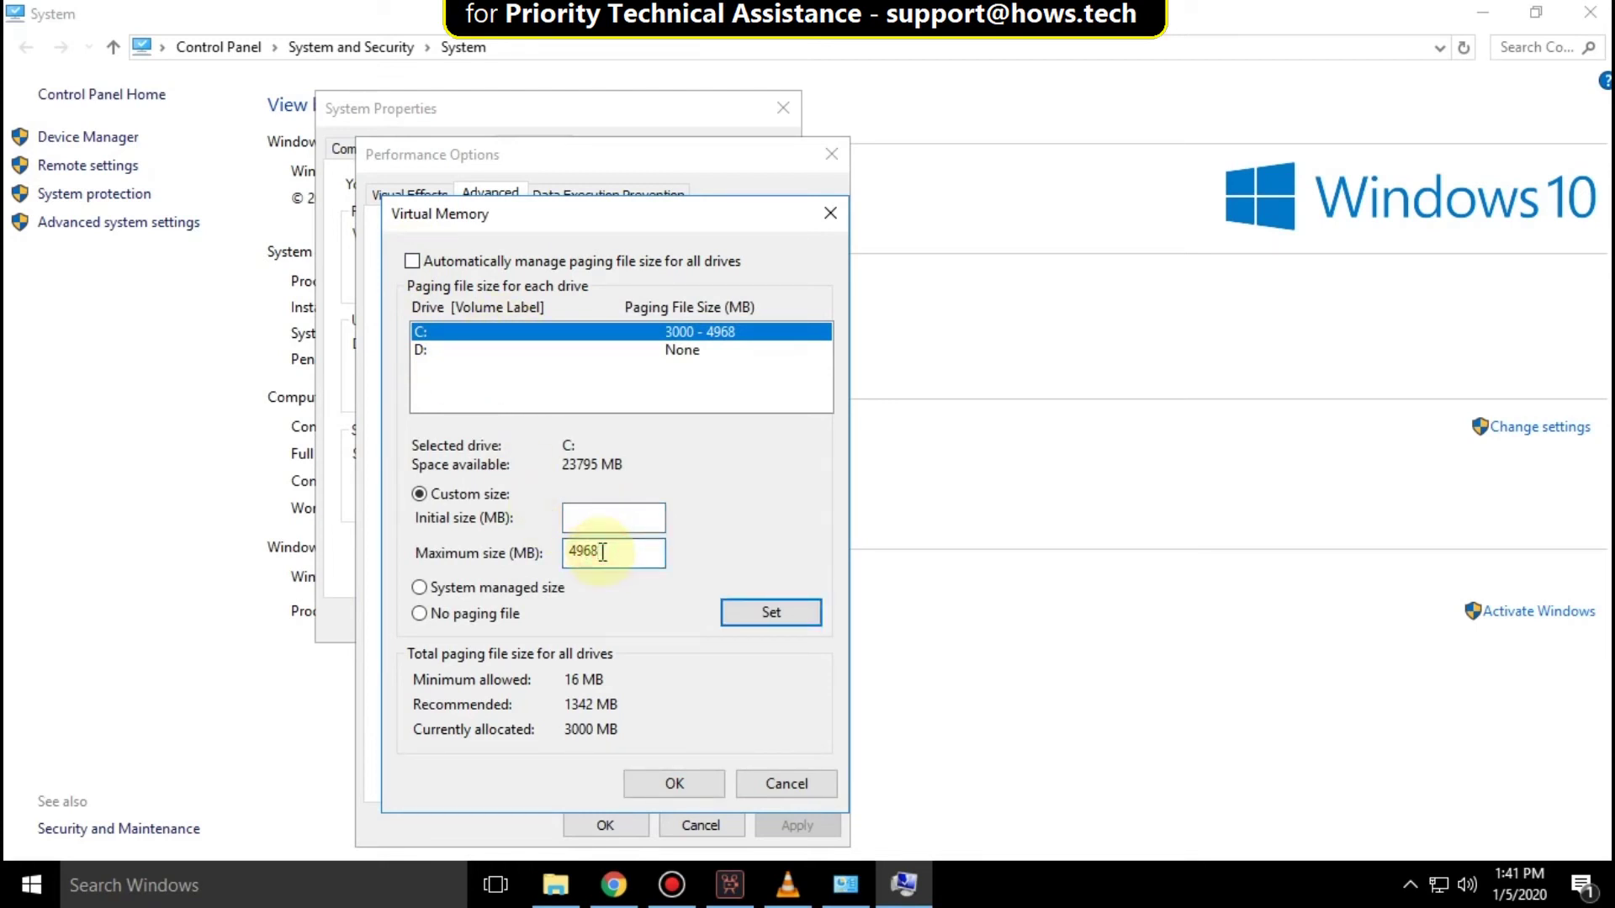
pyautogui.click(618, 517)
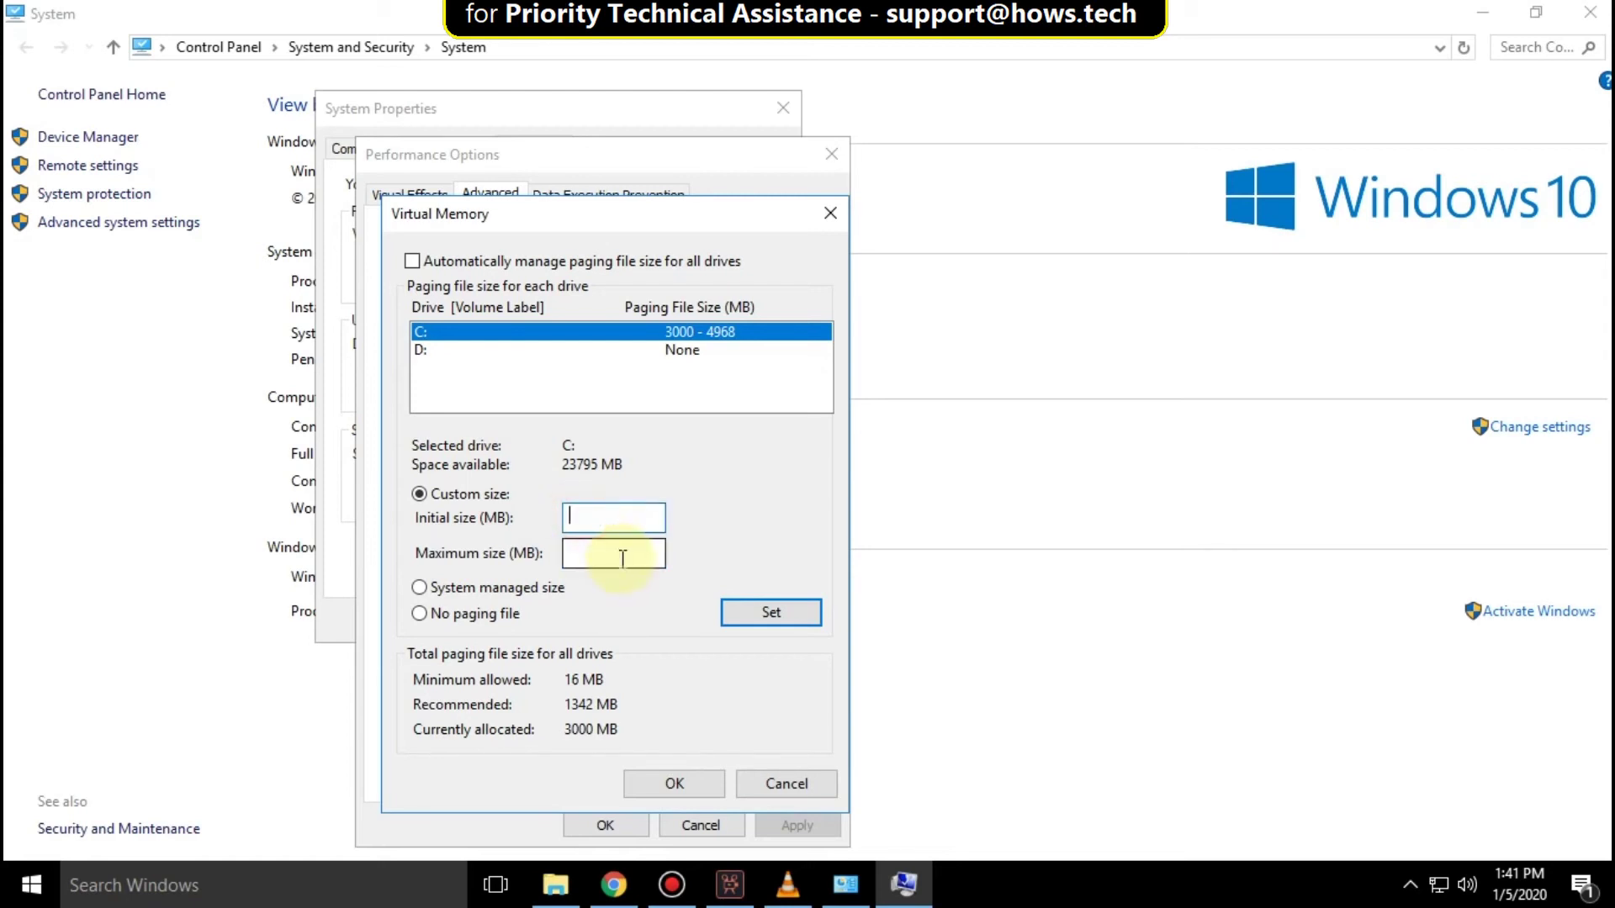
pyautogui.write('1882')
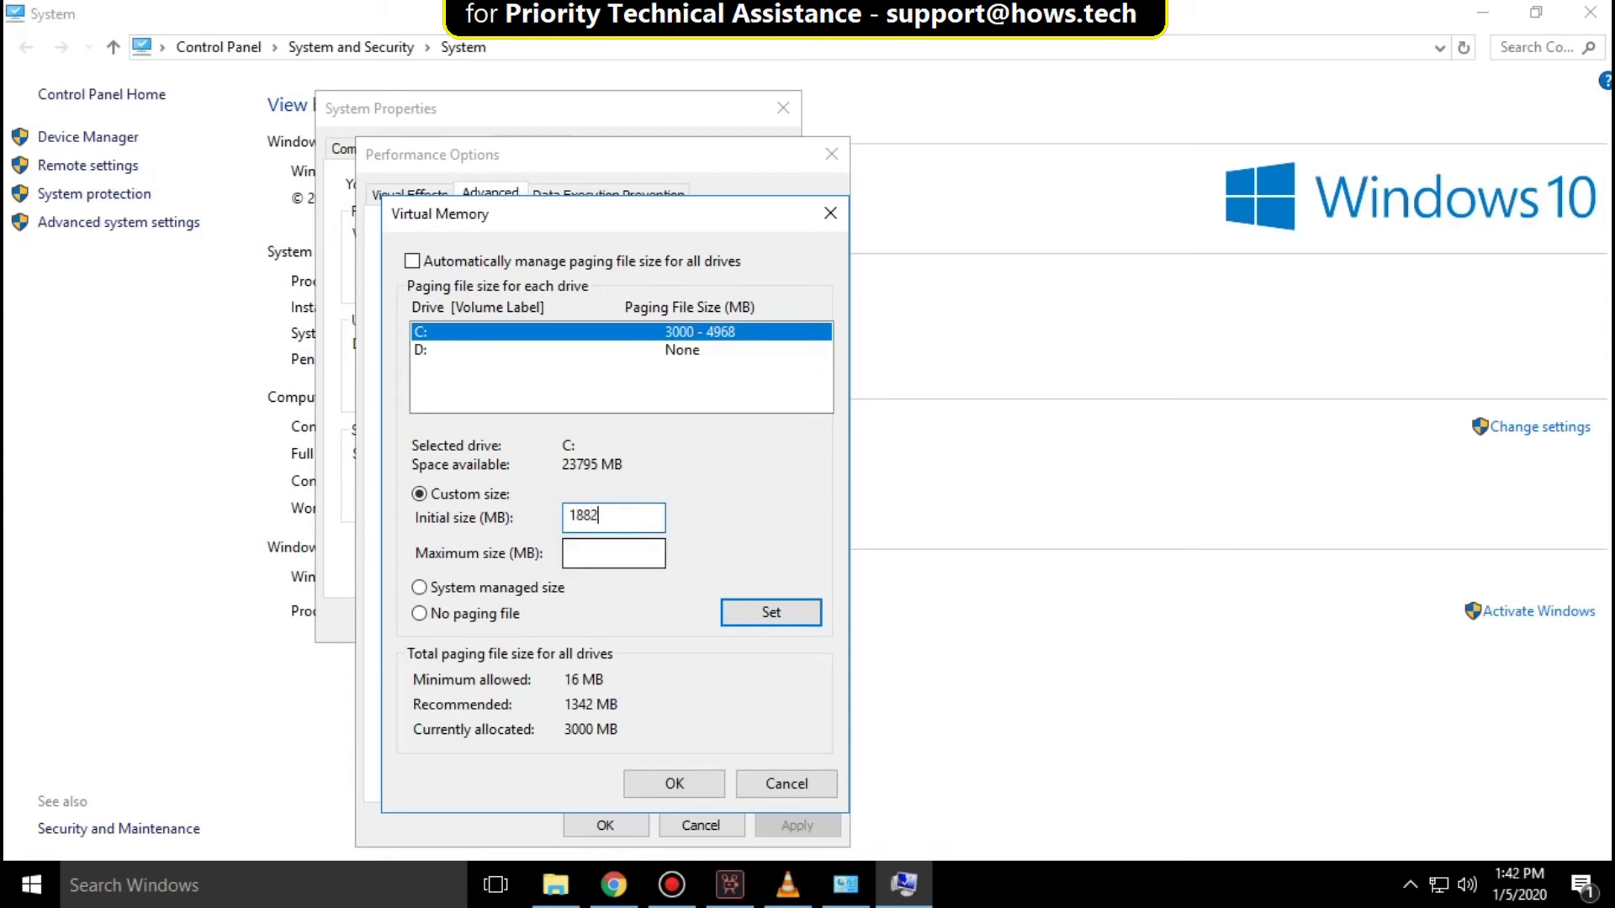
pyautogui.click(624, 559)
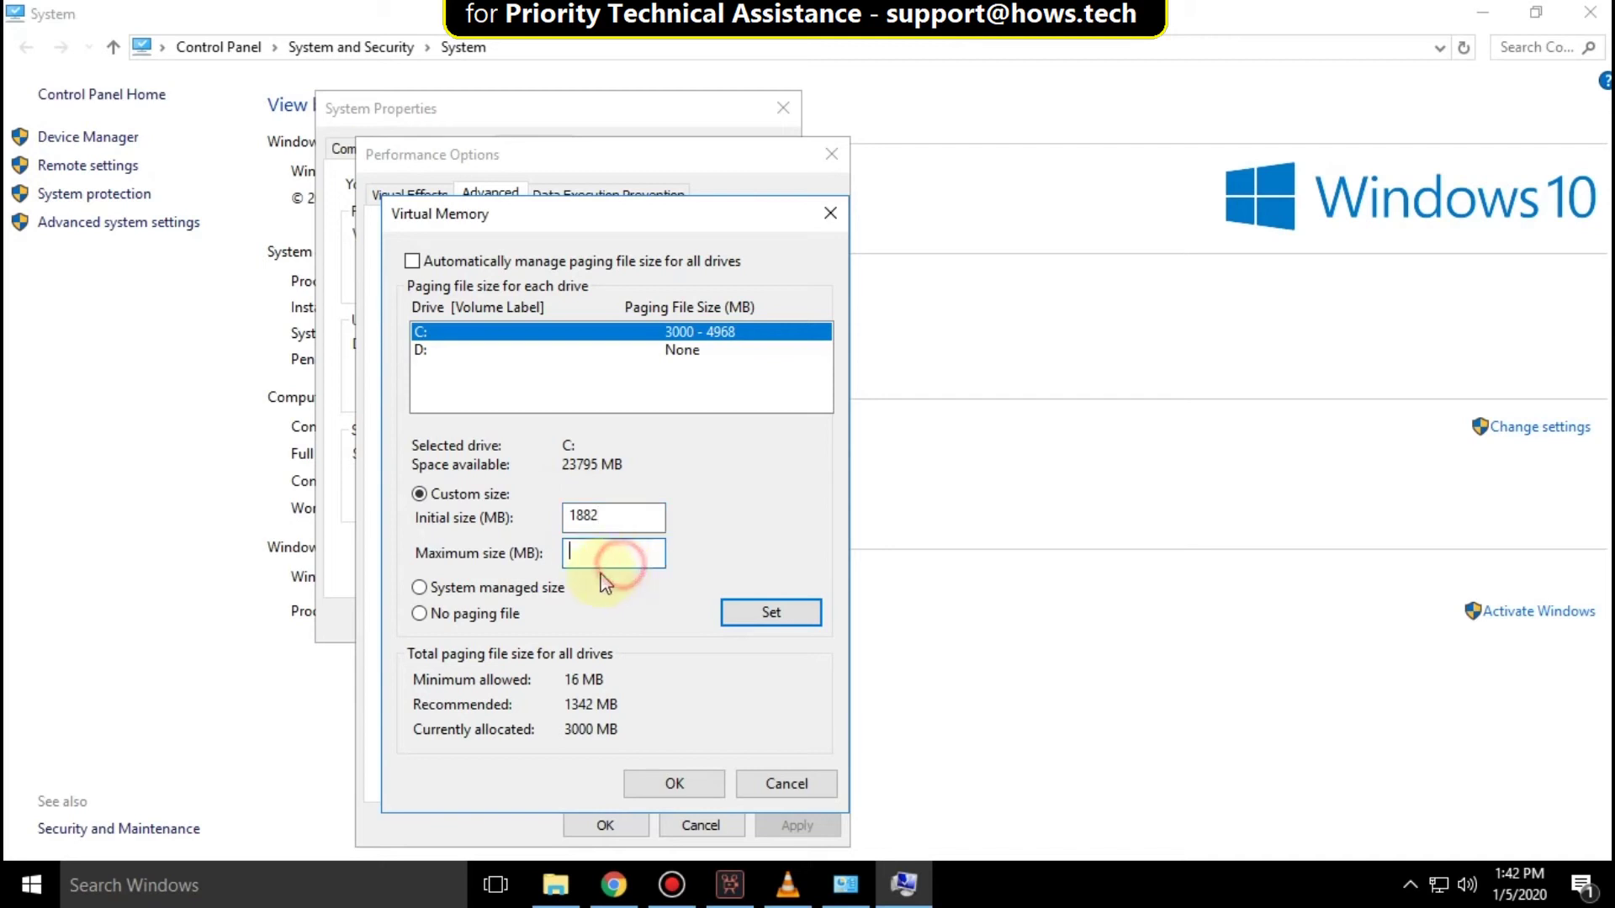
pyautogui.write('6144')
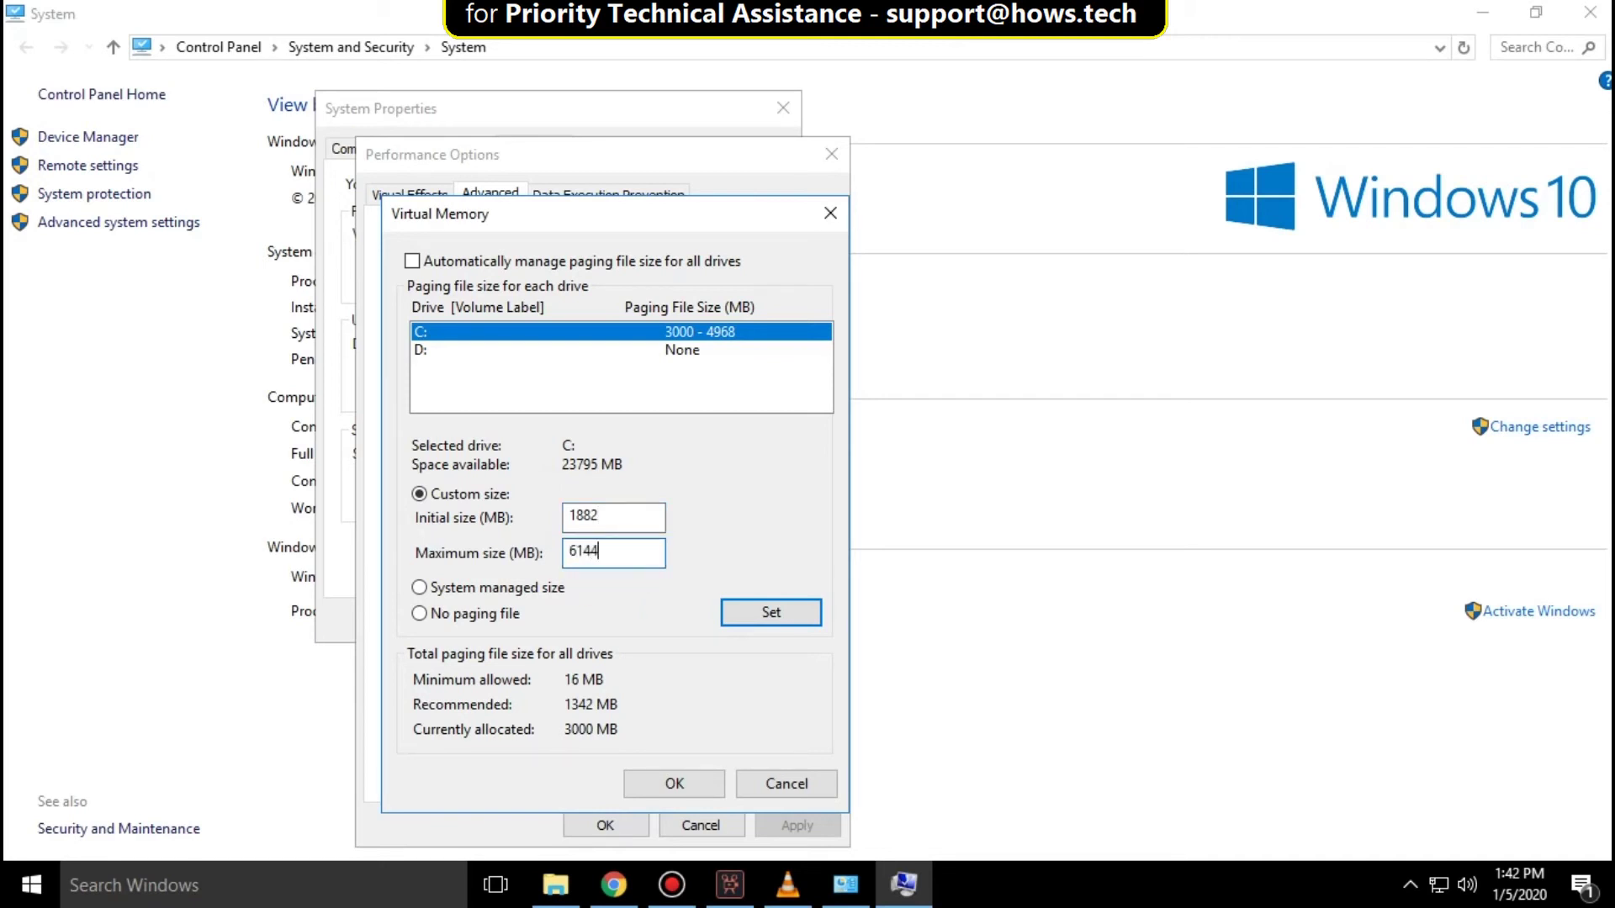
pyautogui.click(770, 611)
# Step: Confirm through the dialogs, choose Restart Later, close System and start a search
pyautogui.click(675, 783)
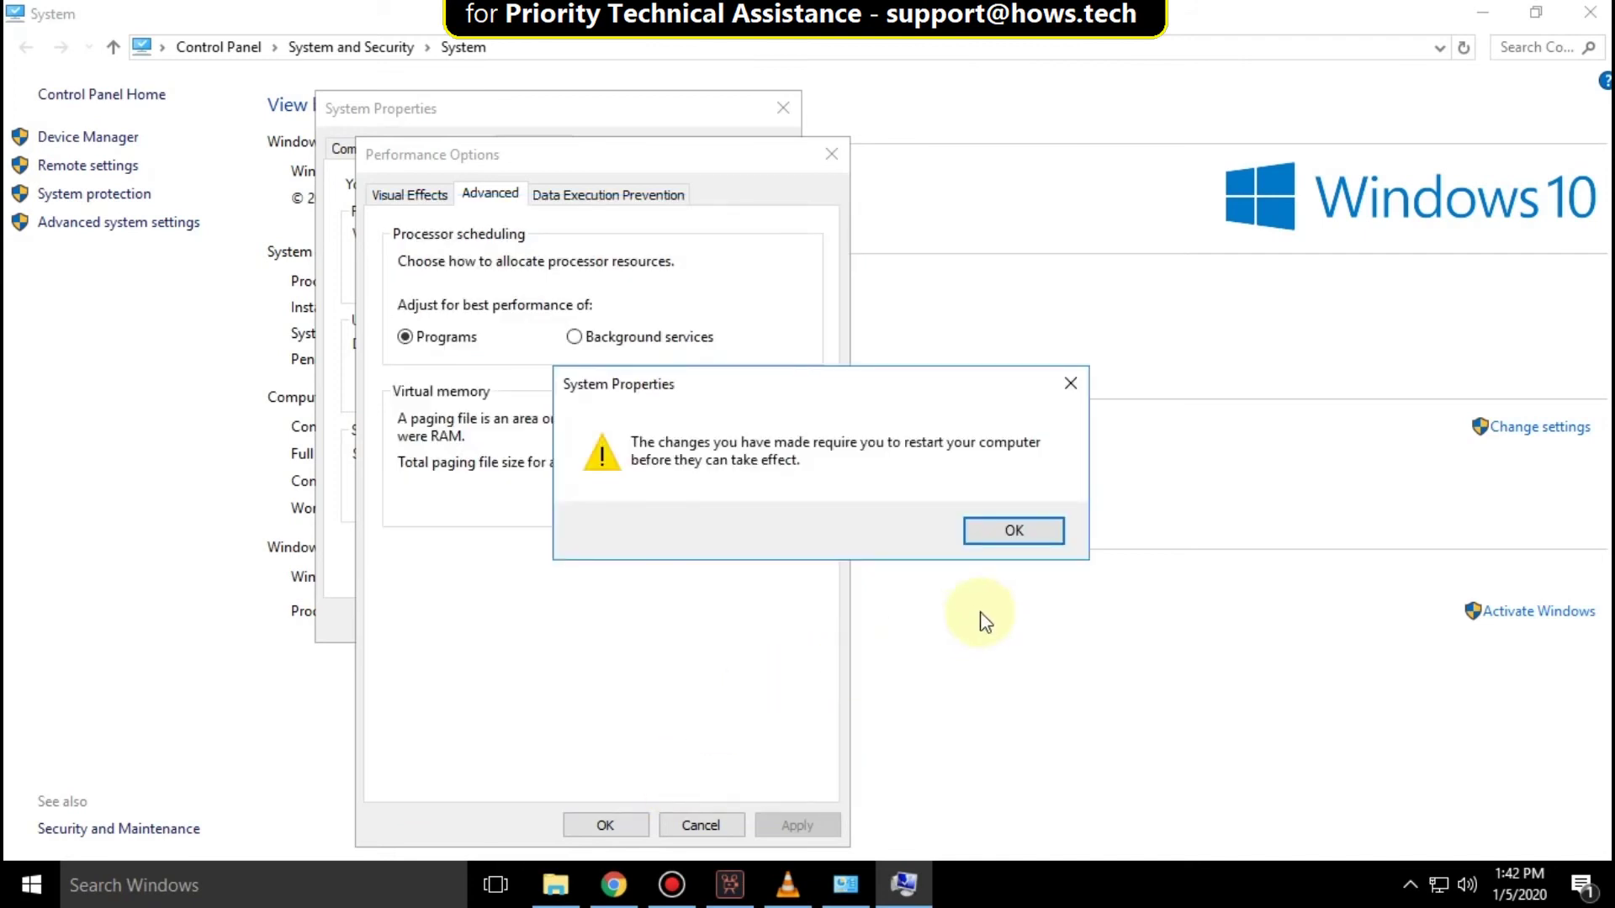
pyautogui.click(1013, 530)
pyautogui.click(797, 825)
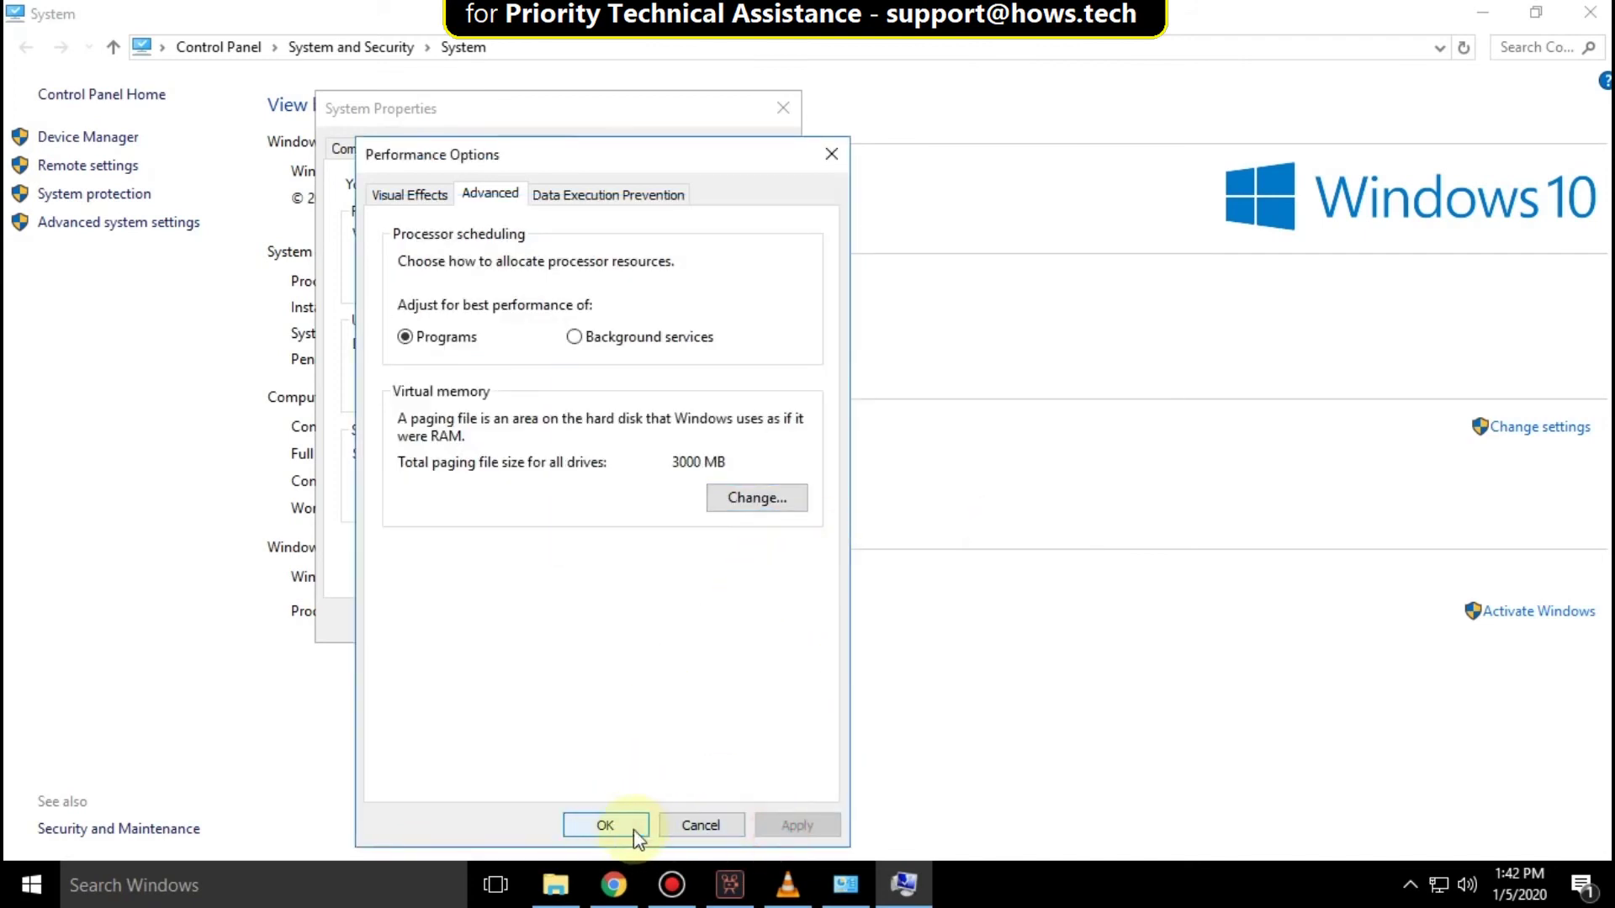
pyautogui.click(604, 825)
pyautogui.click(557, 619)
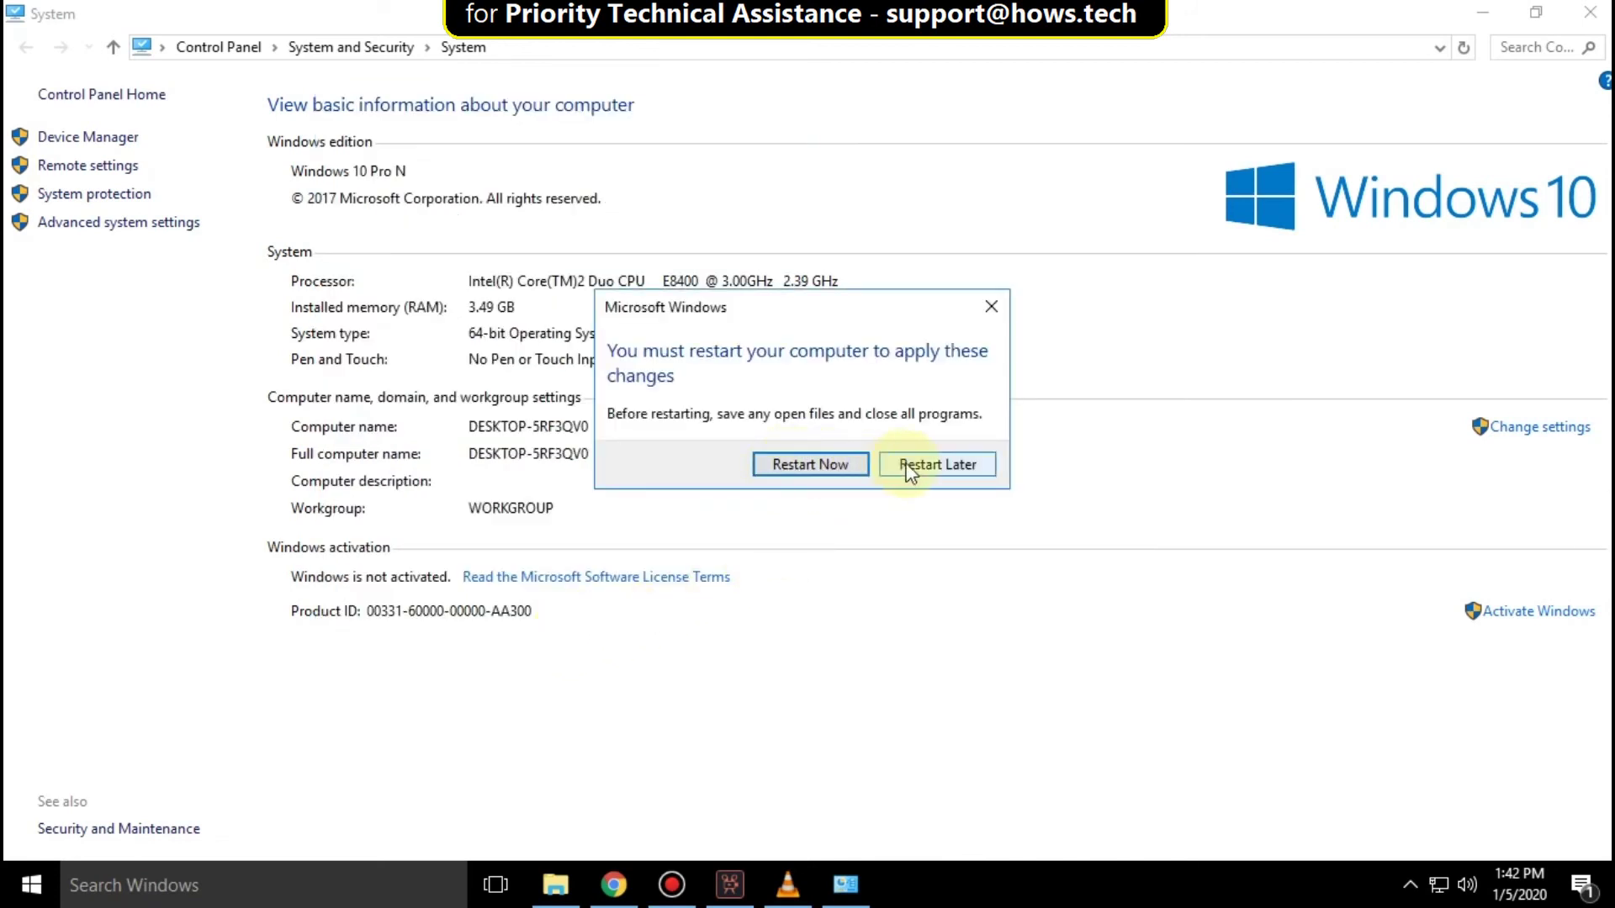
pyautogui.click(937, 464)
pyautogui.click(1587, 12)
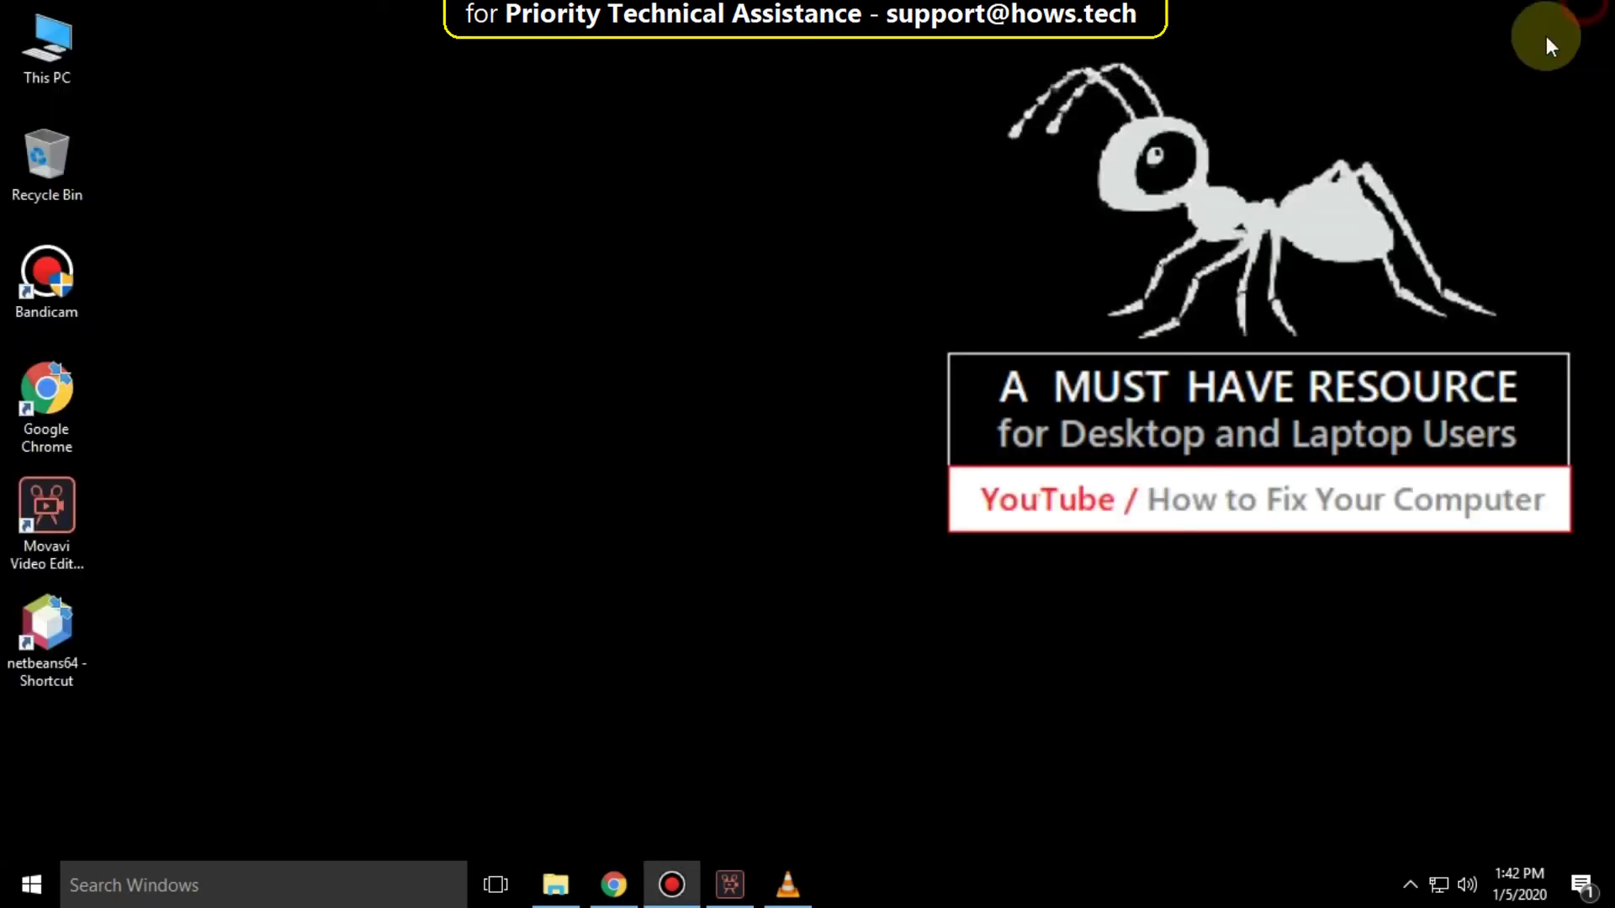
pyautogui.click(259, 884)
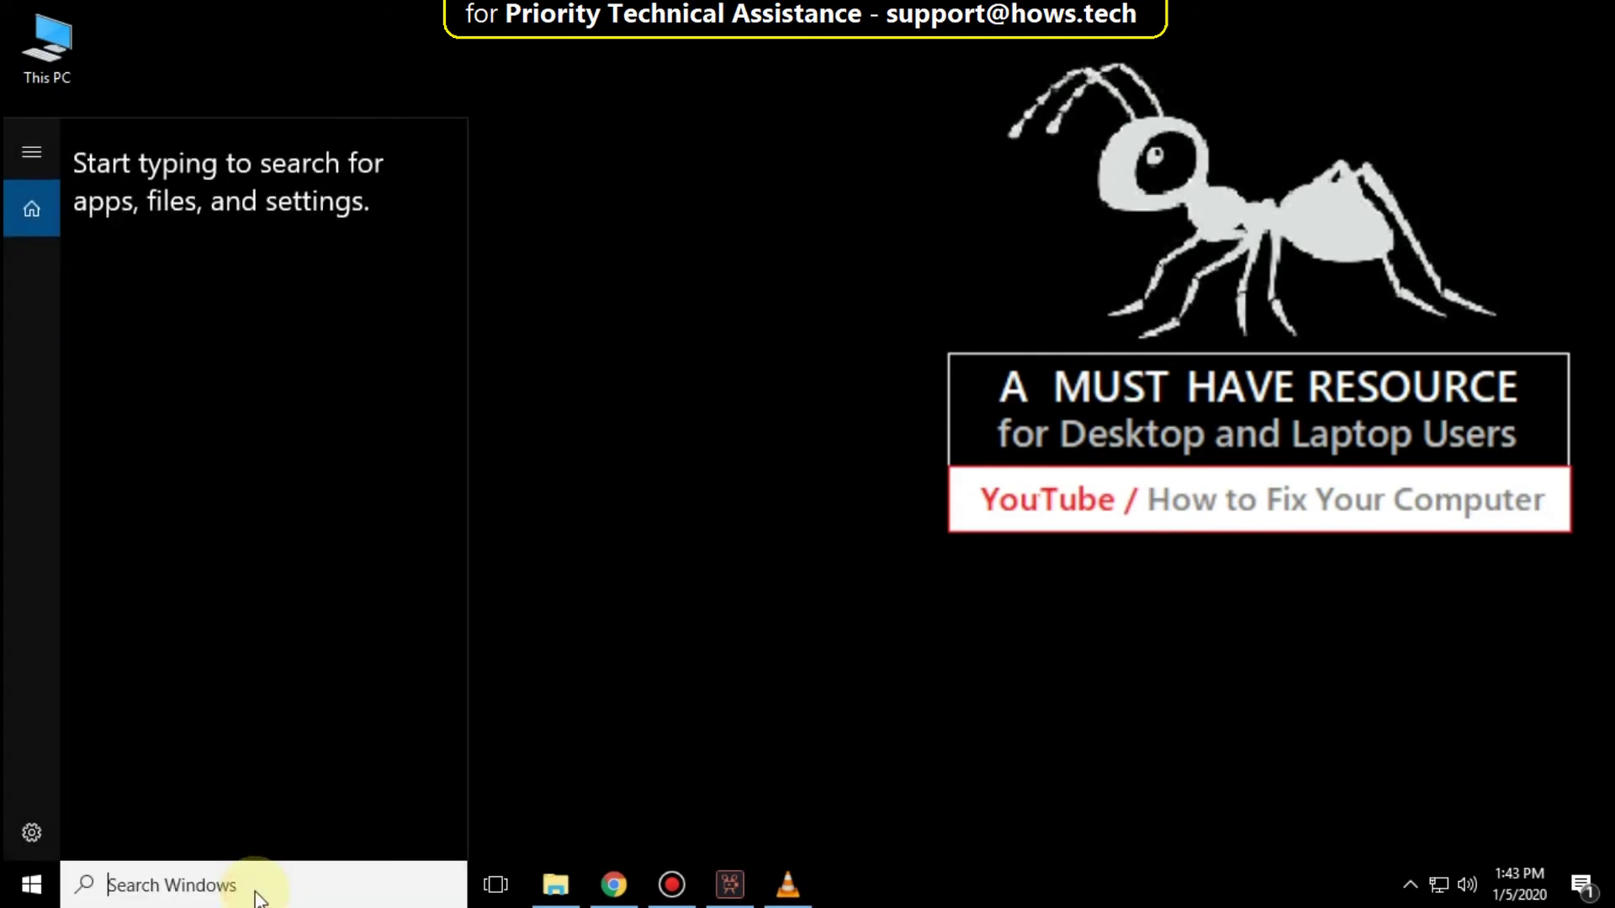
pyautogui.write('services')
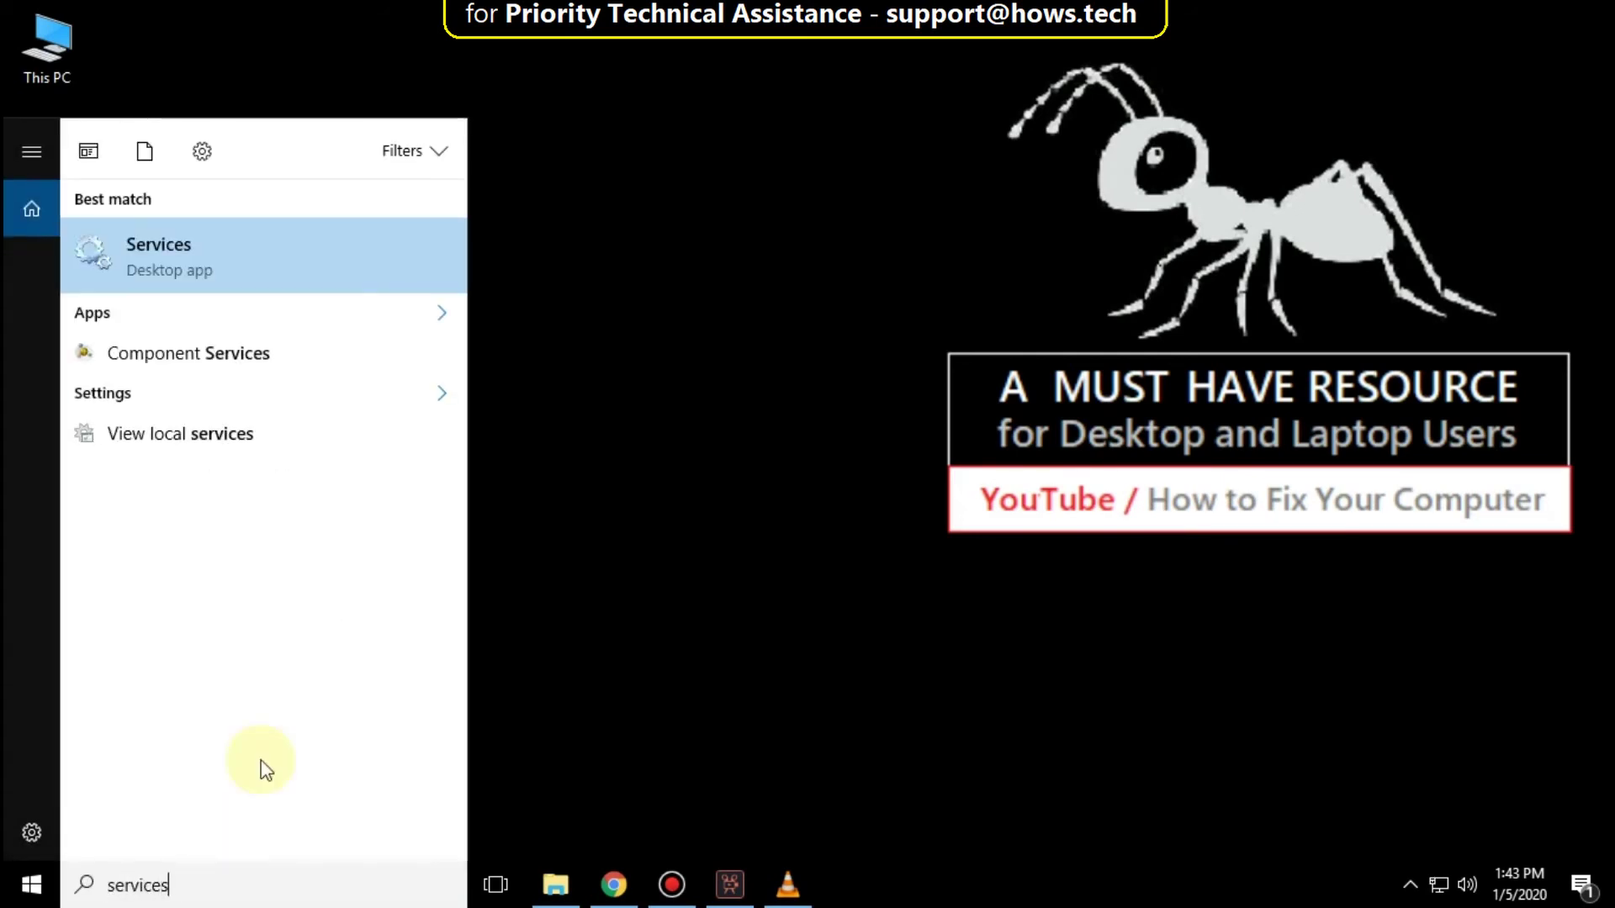
# Step: Launch Services and select the Windows Update service in the list
pyautogui.click(221, 259)
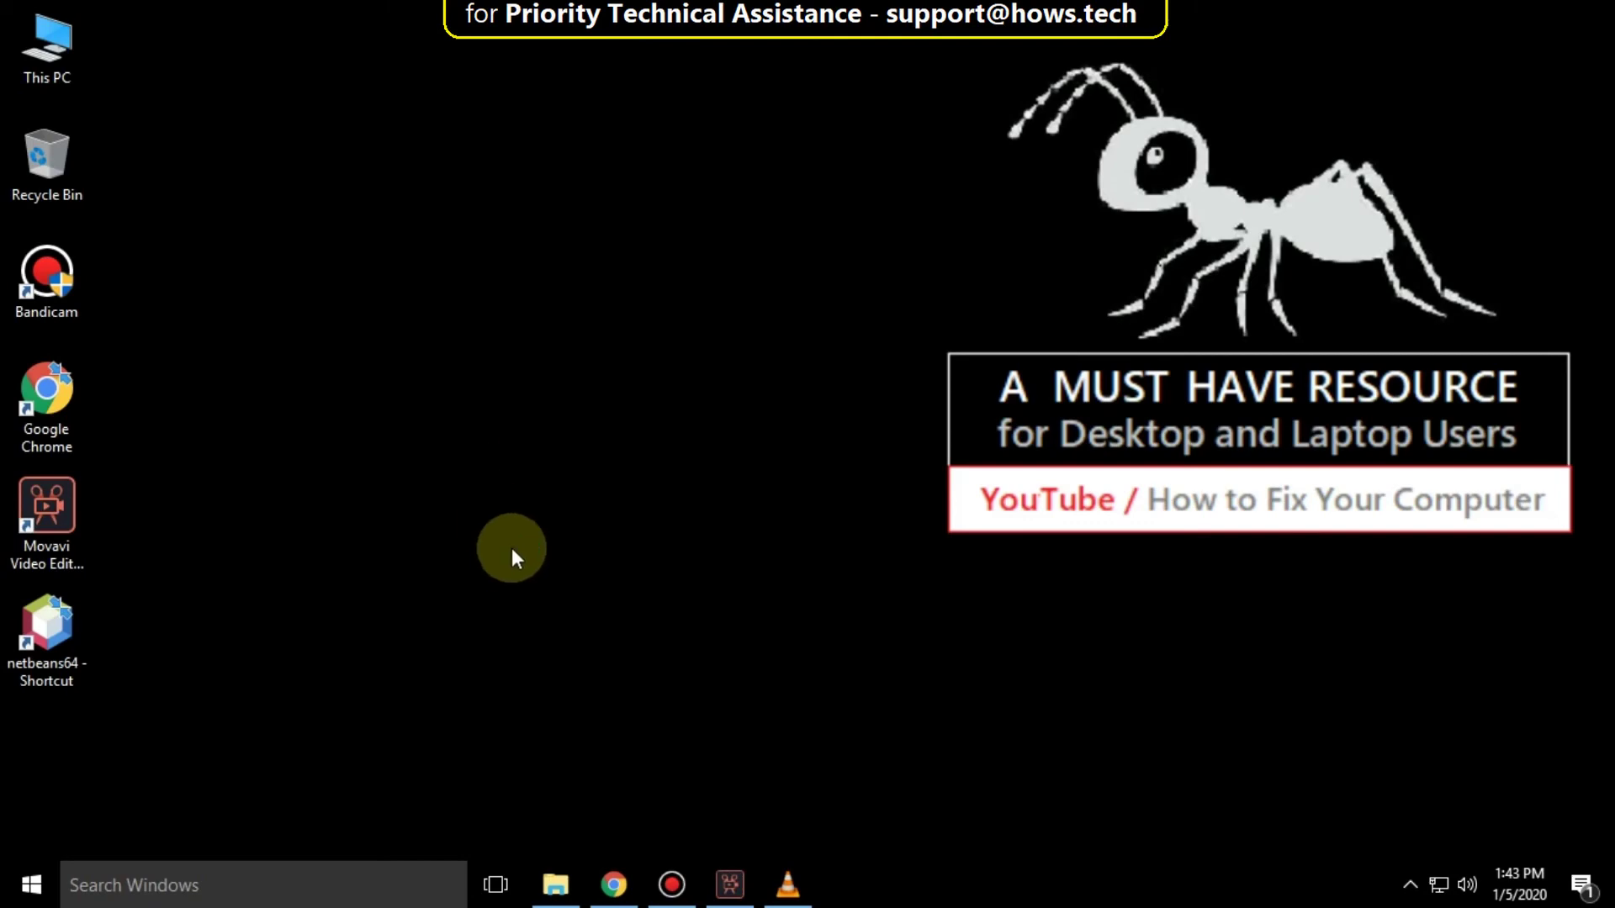
pyautogui.scroll(-3, 509, 379)
pyautogui.scroll(-3, 688, 492)
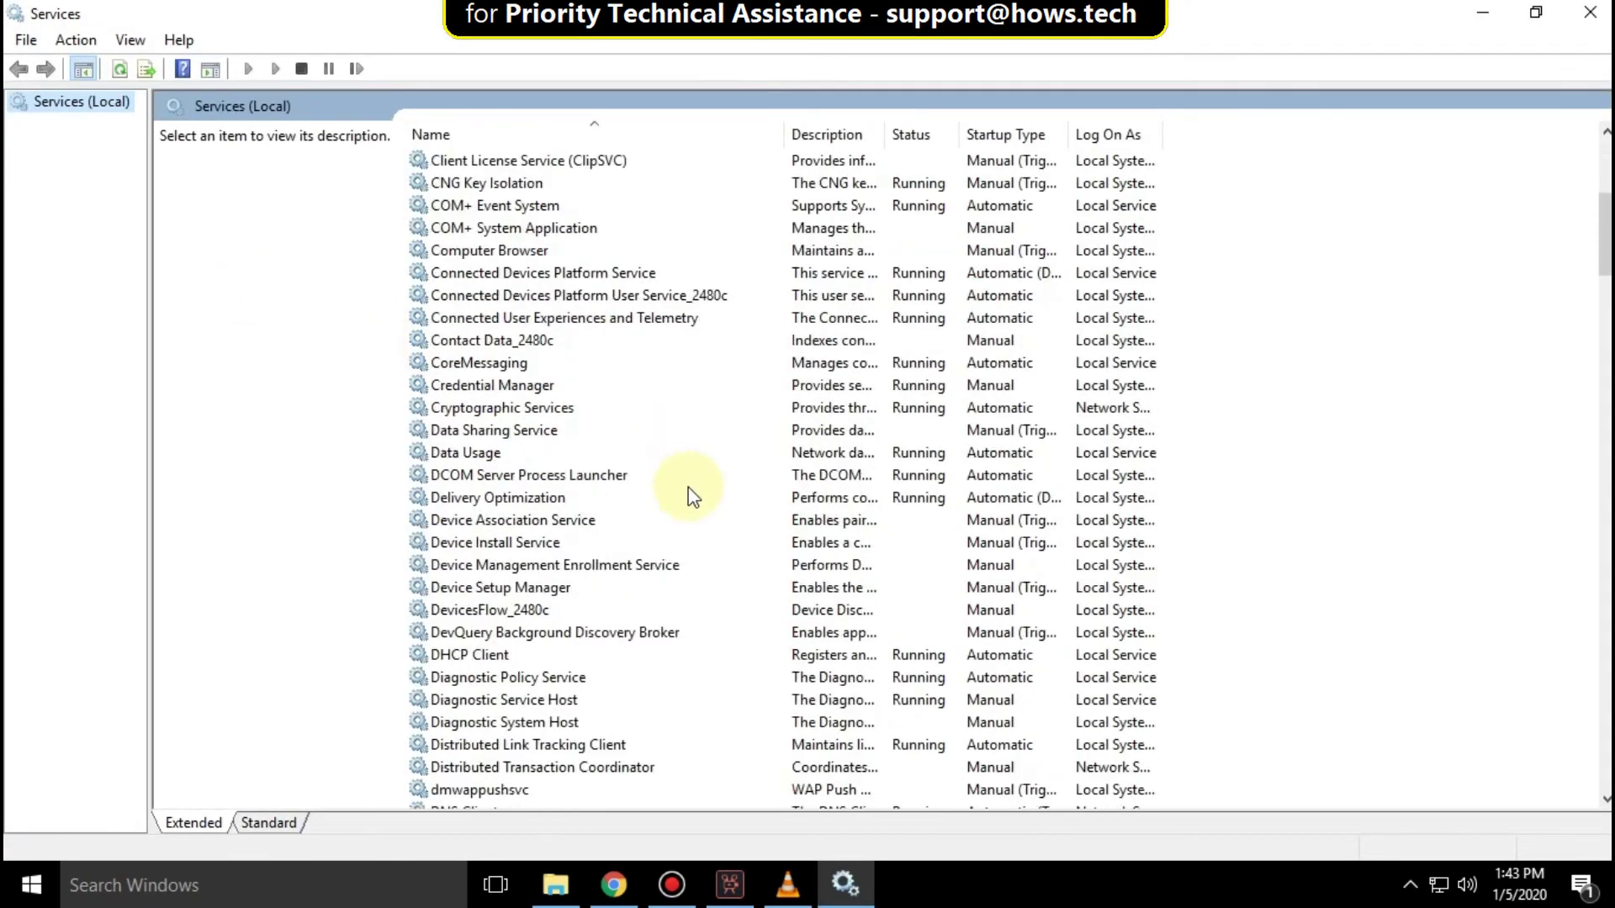
pyautogui.scroll(-7, 688, 493)
pyautogui.scroll(-3, 688, 493)
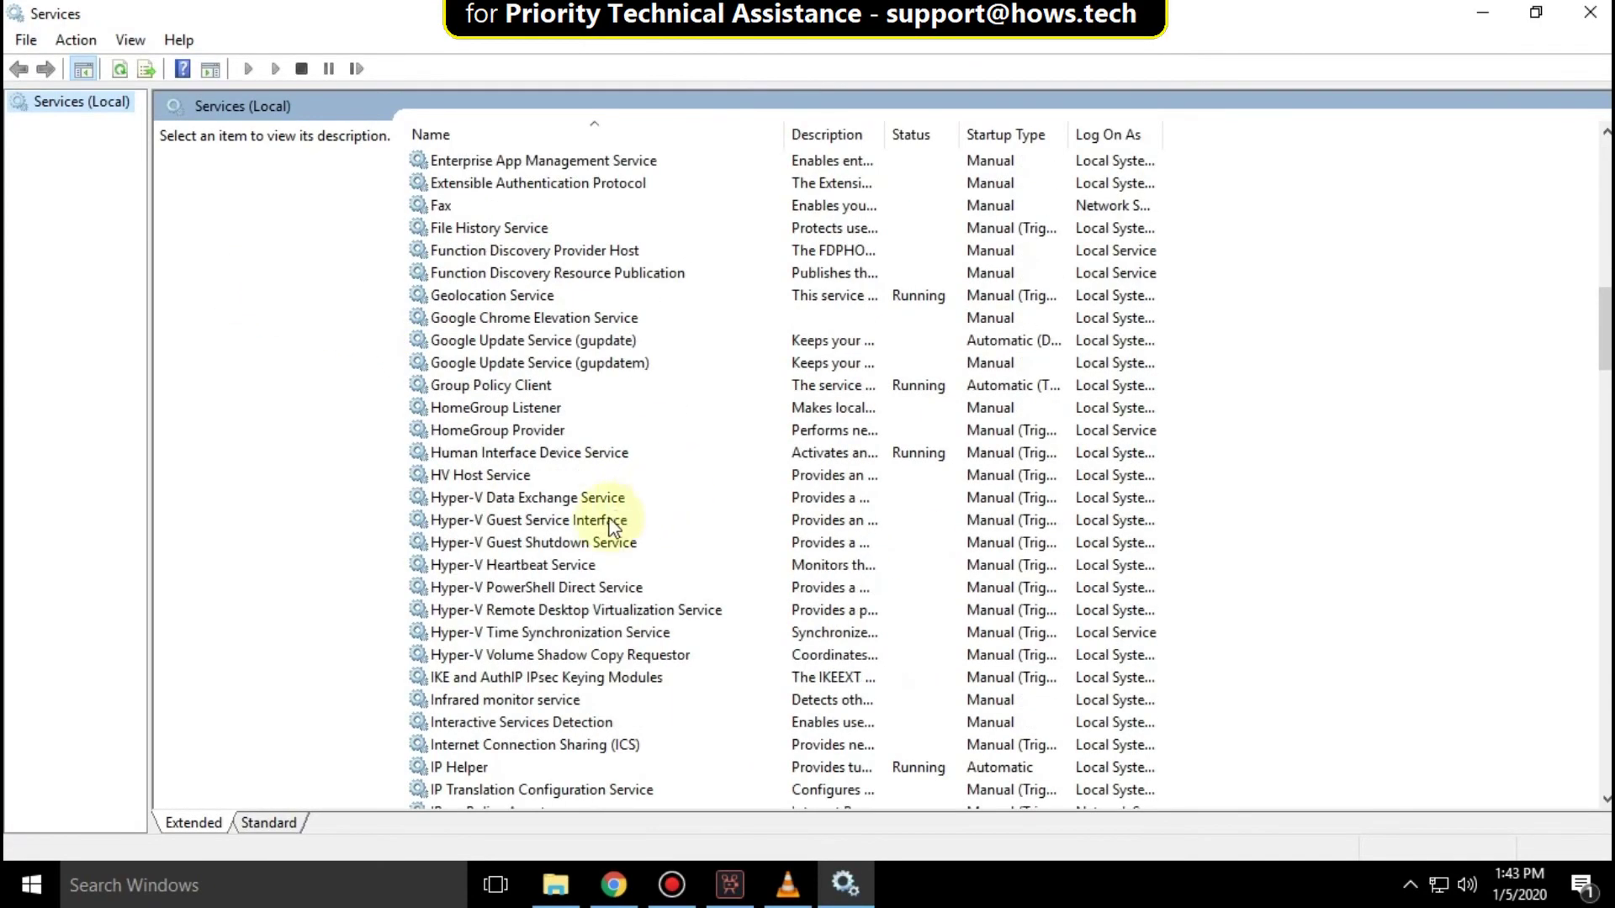
pyautogui.click(617, 528)
pyautogui.press('w')
pyautogui.scroll(-1, 529, 316)
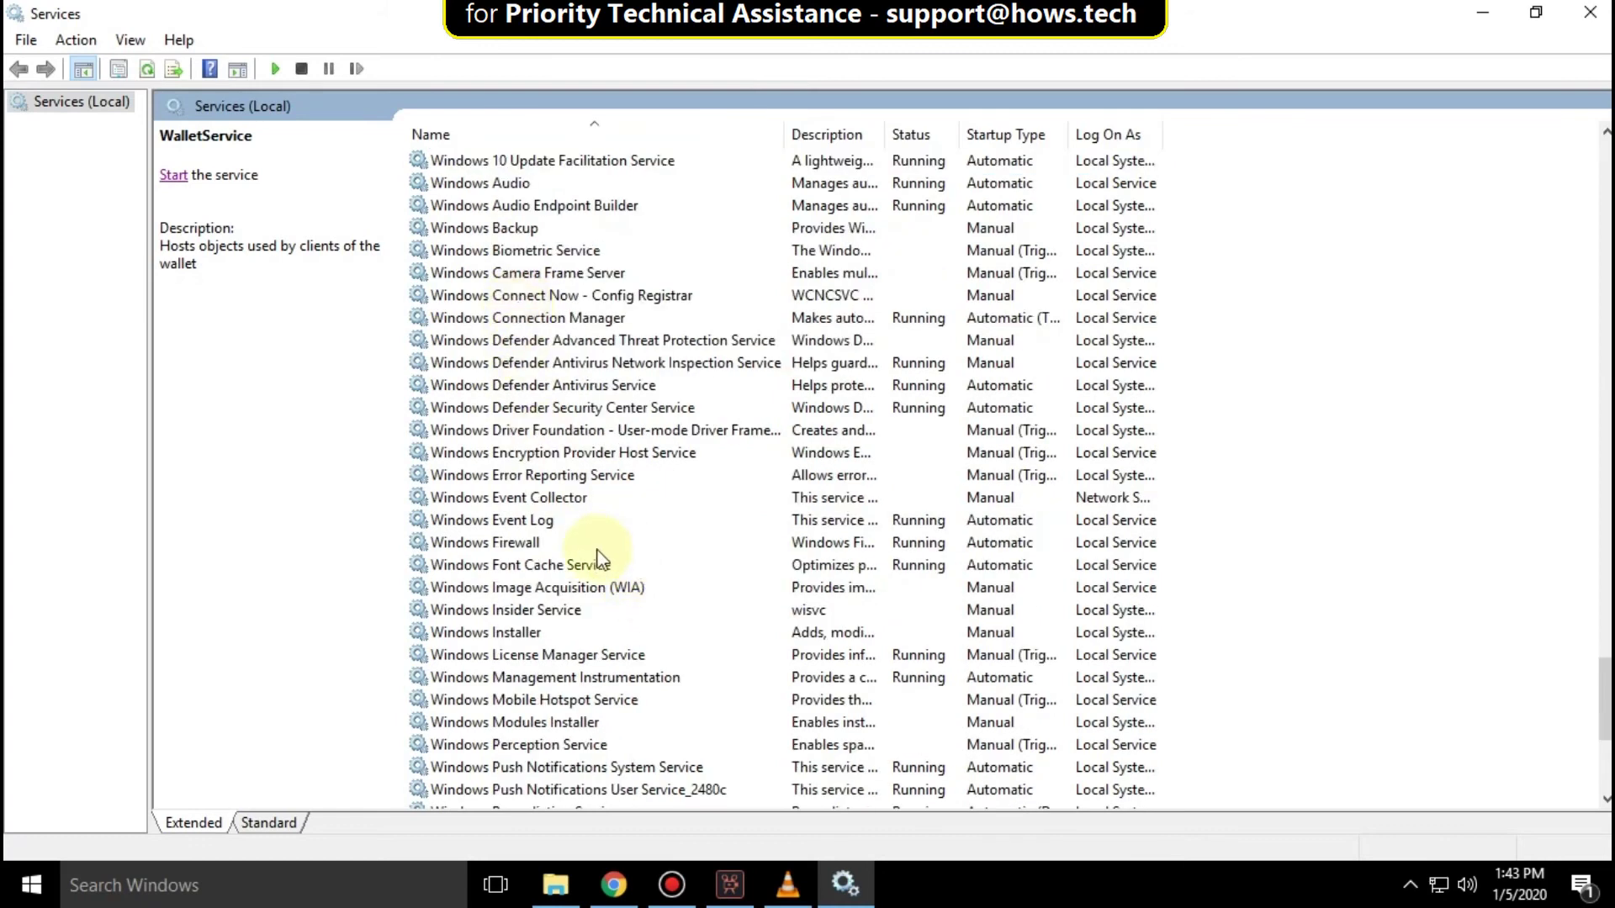
pyautogui.scroll(-3, 594, 618)
pyautogui.scroll(-3, 593, 619)
pyautogui.click(482, 565)
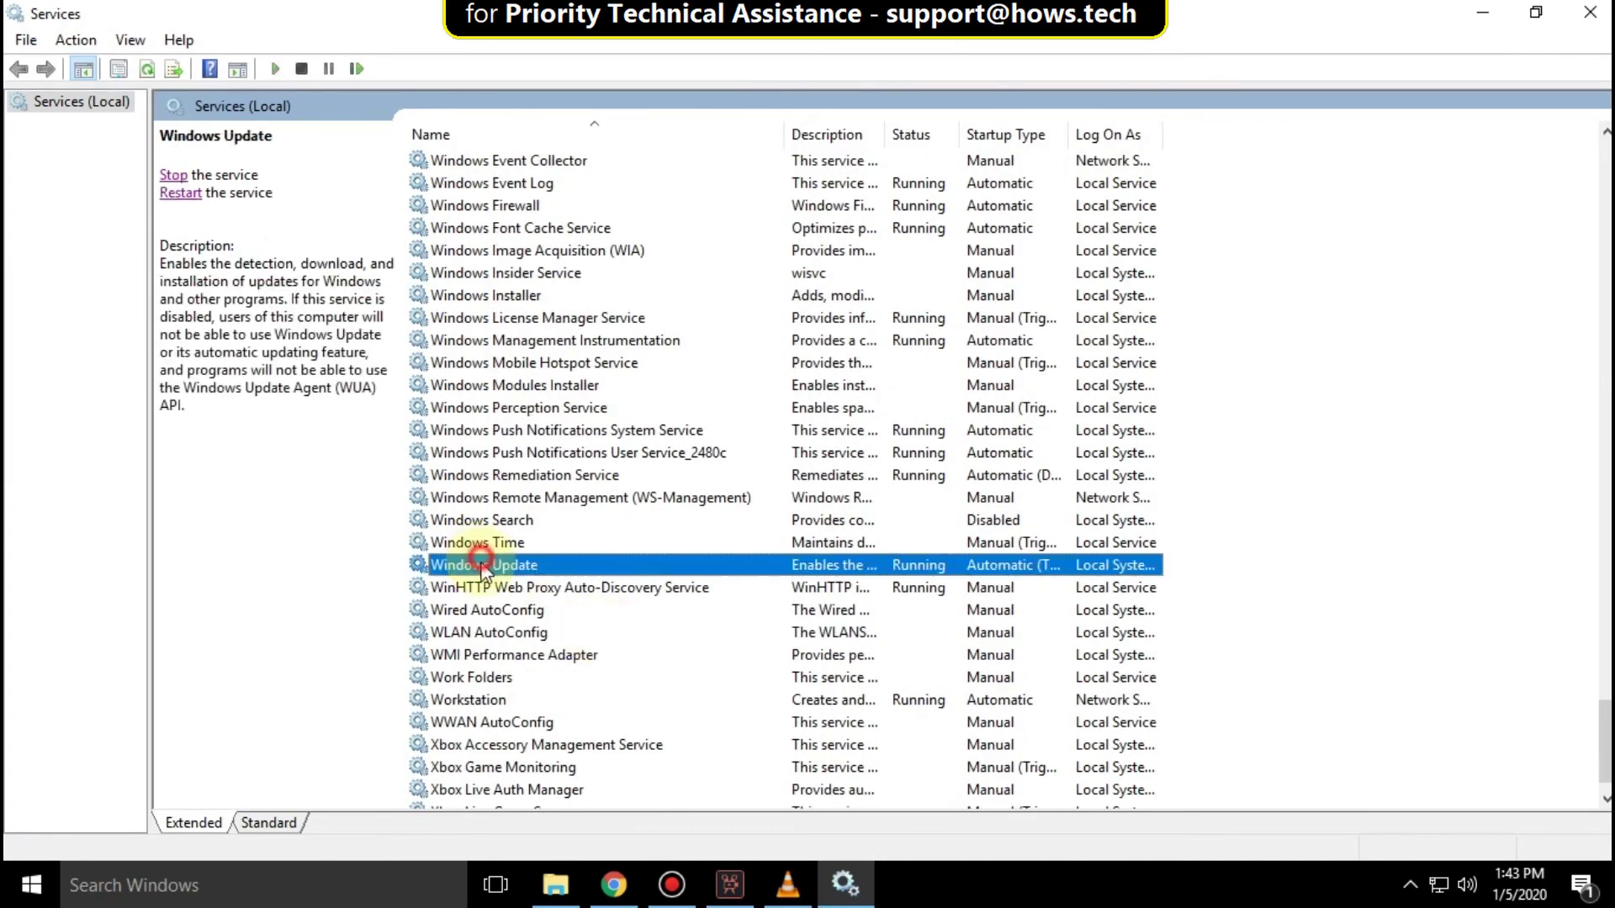
# Step: Set the Windows Update service's startup type to Disabled in its properties
pyautogui.rightClick(507, 567)
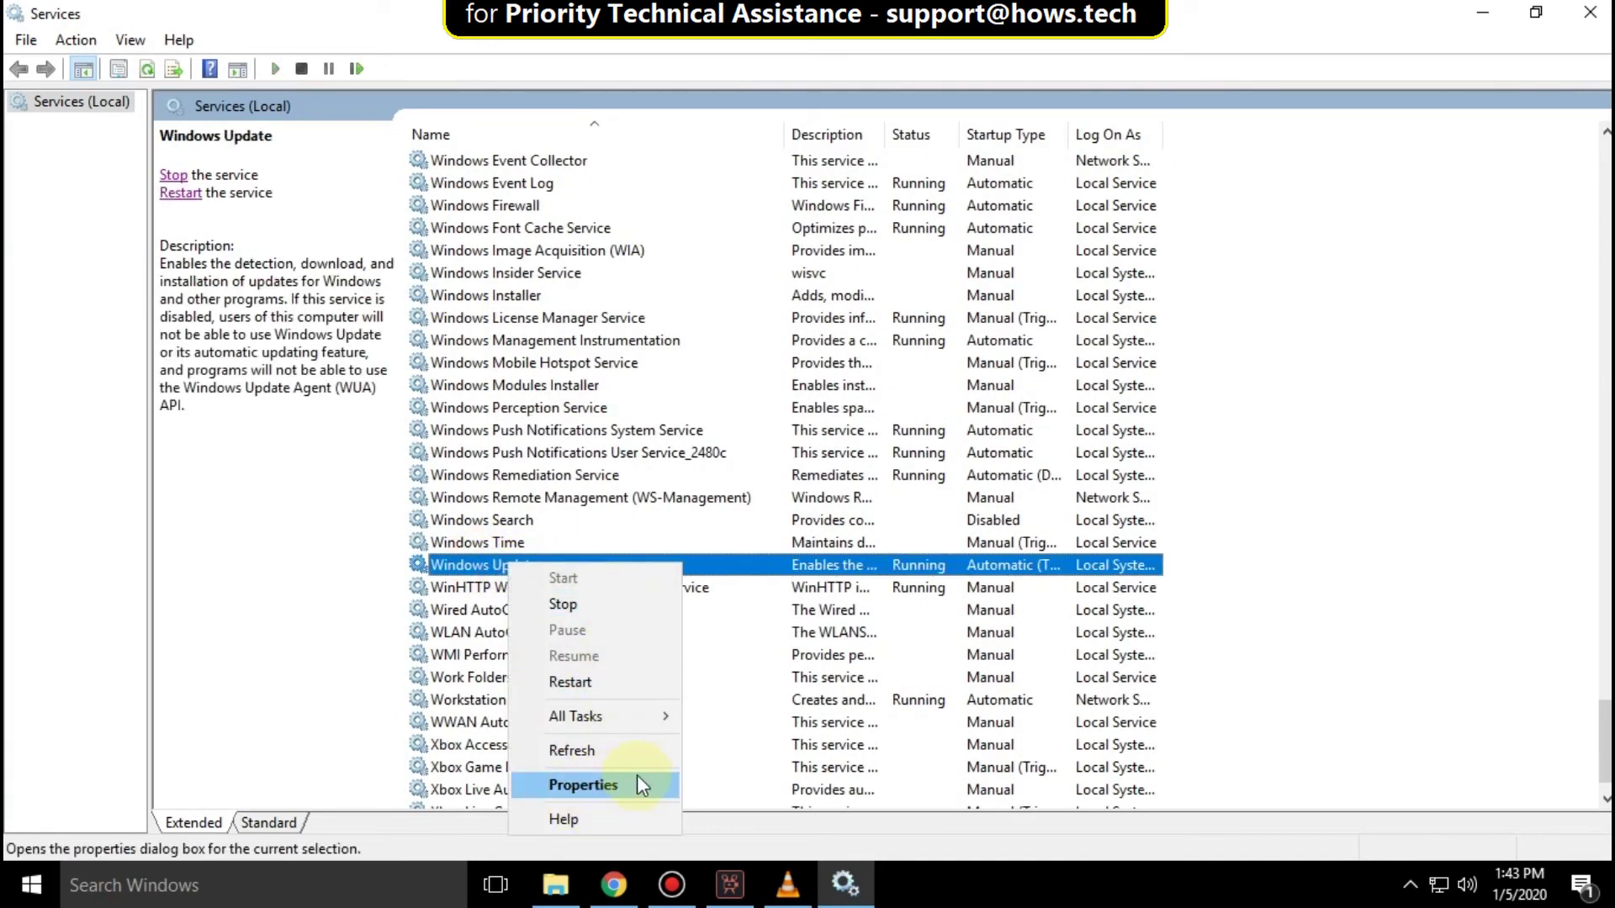
pyautogui.click(583, 785)
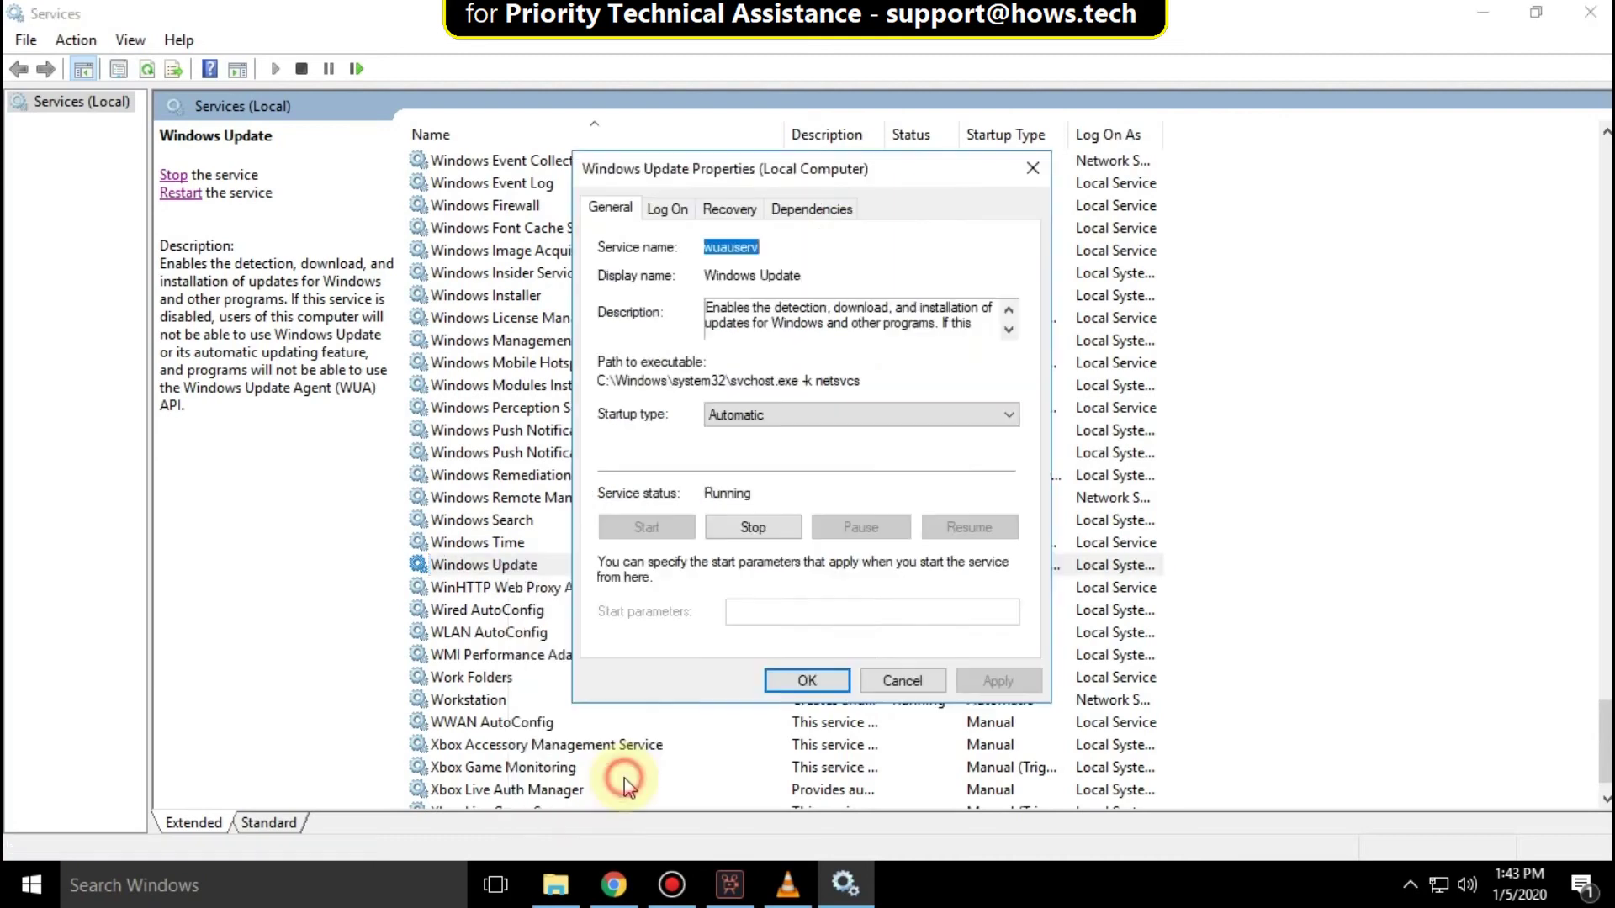
pyautogui.click(769, 413)
pyautogui.click(731, 482)
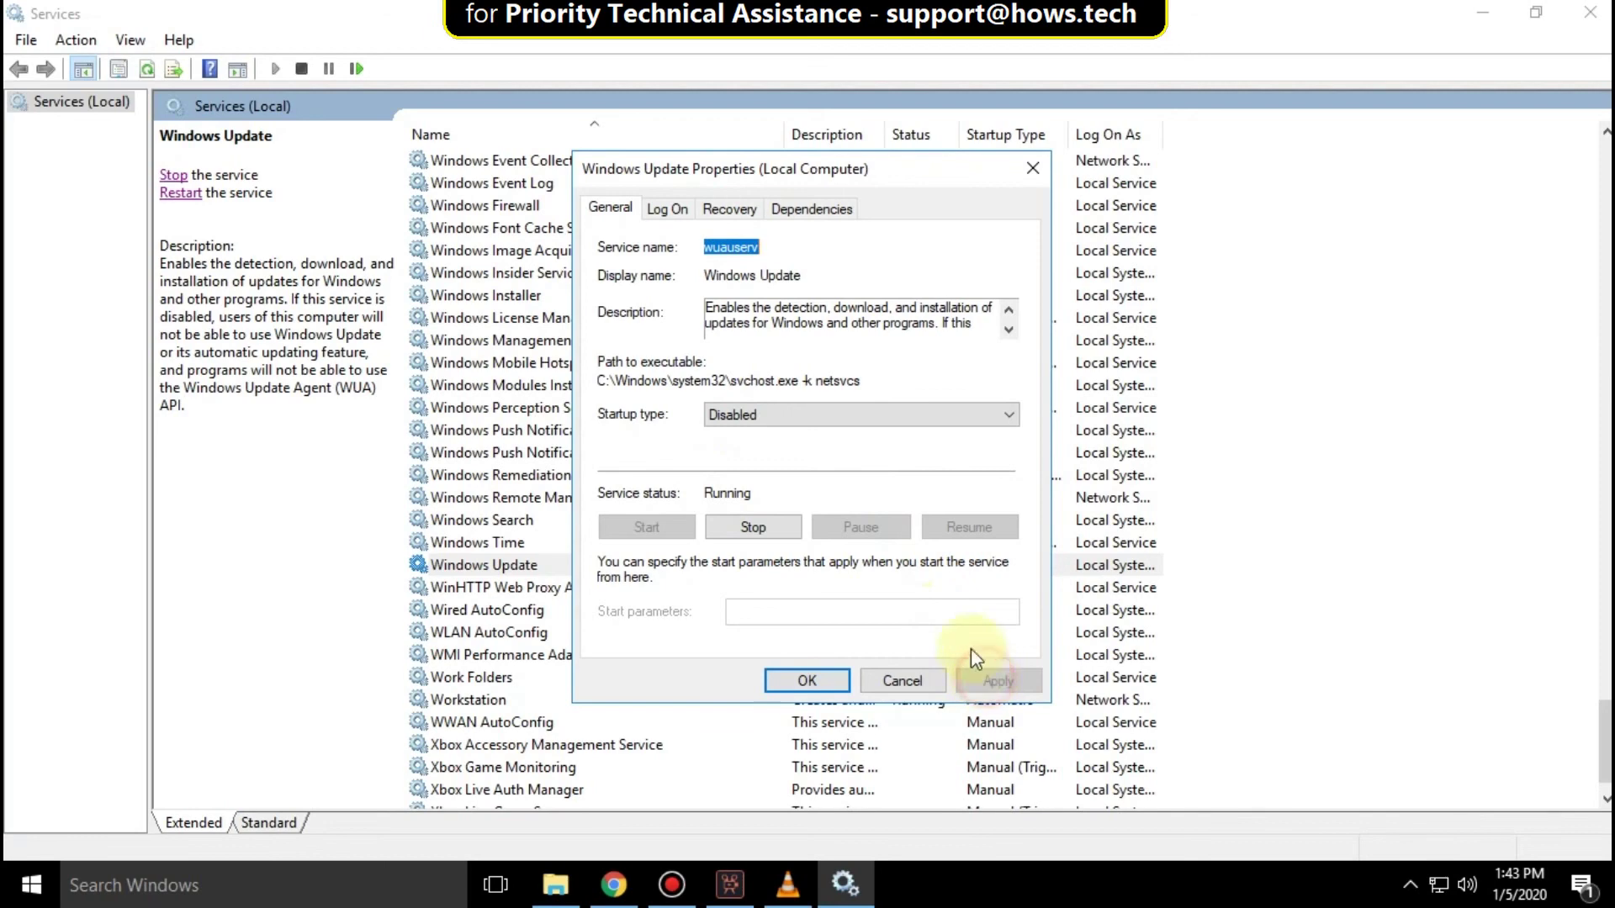
pyautogui.click(806, 680)
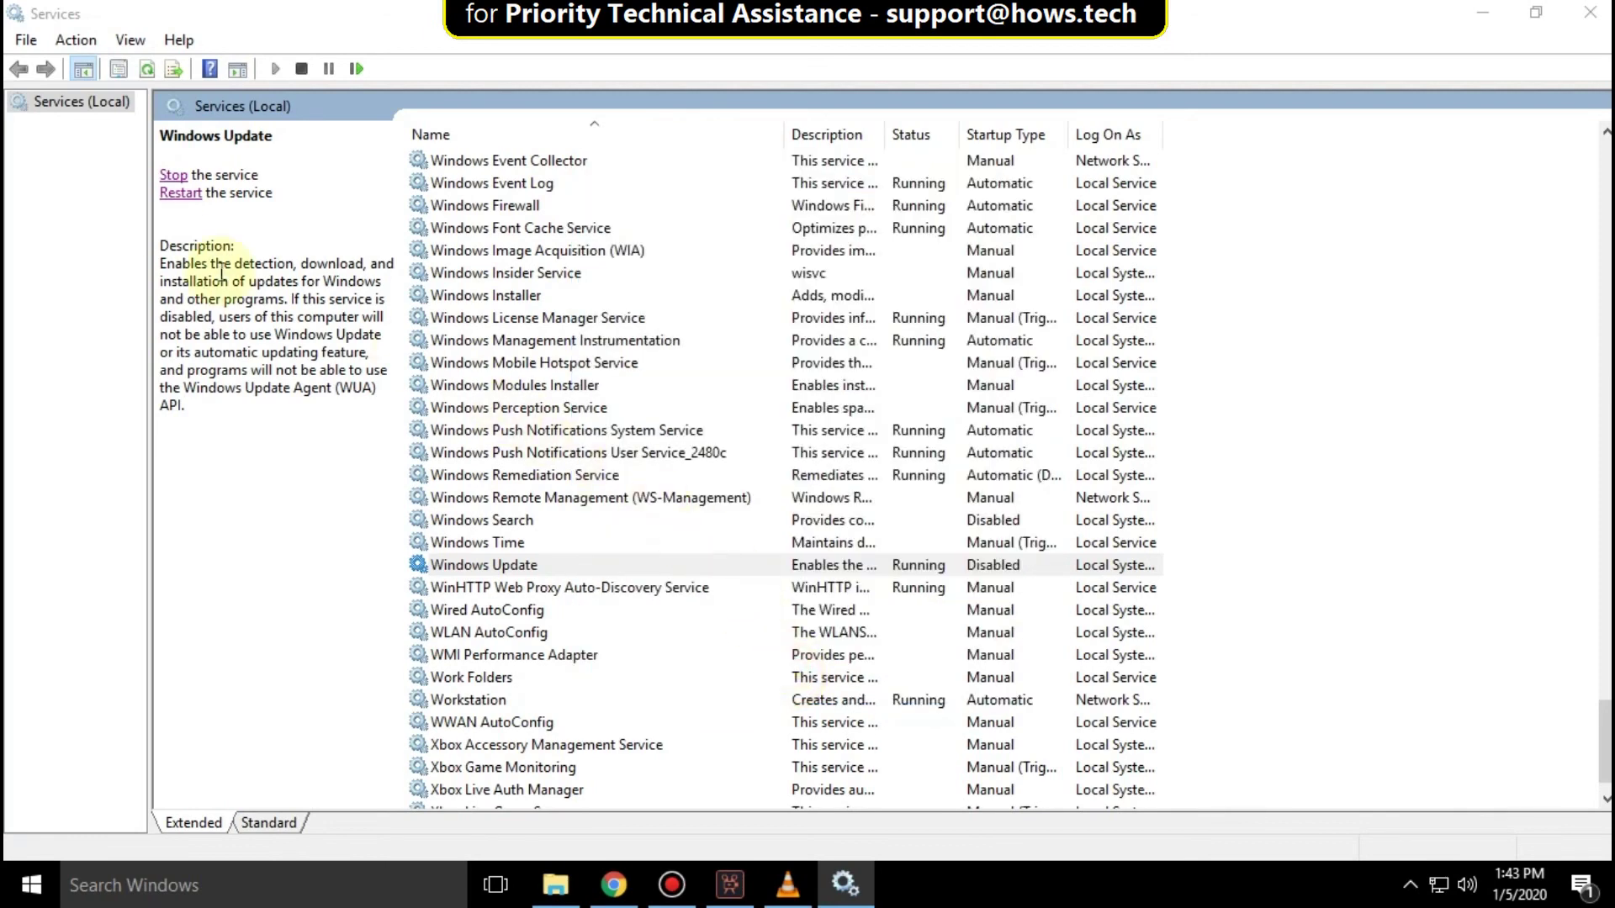
# Step: Stop Windows Update, dismiss the error, and close Services to the desktop
pyautogui.click(171, 196)
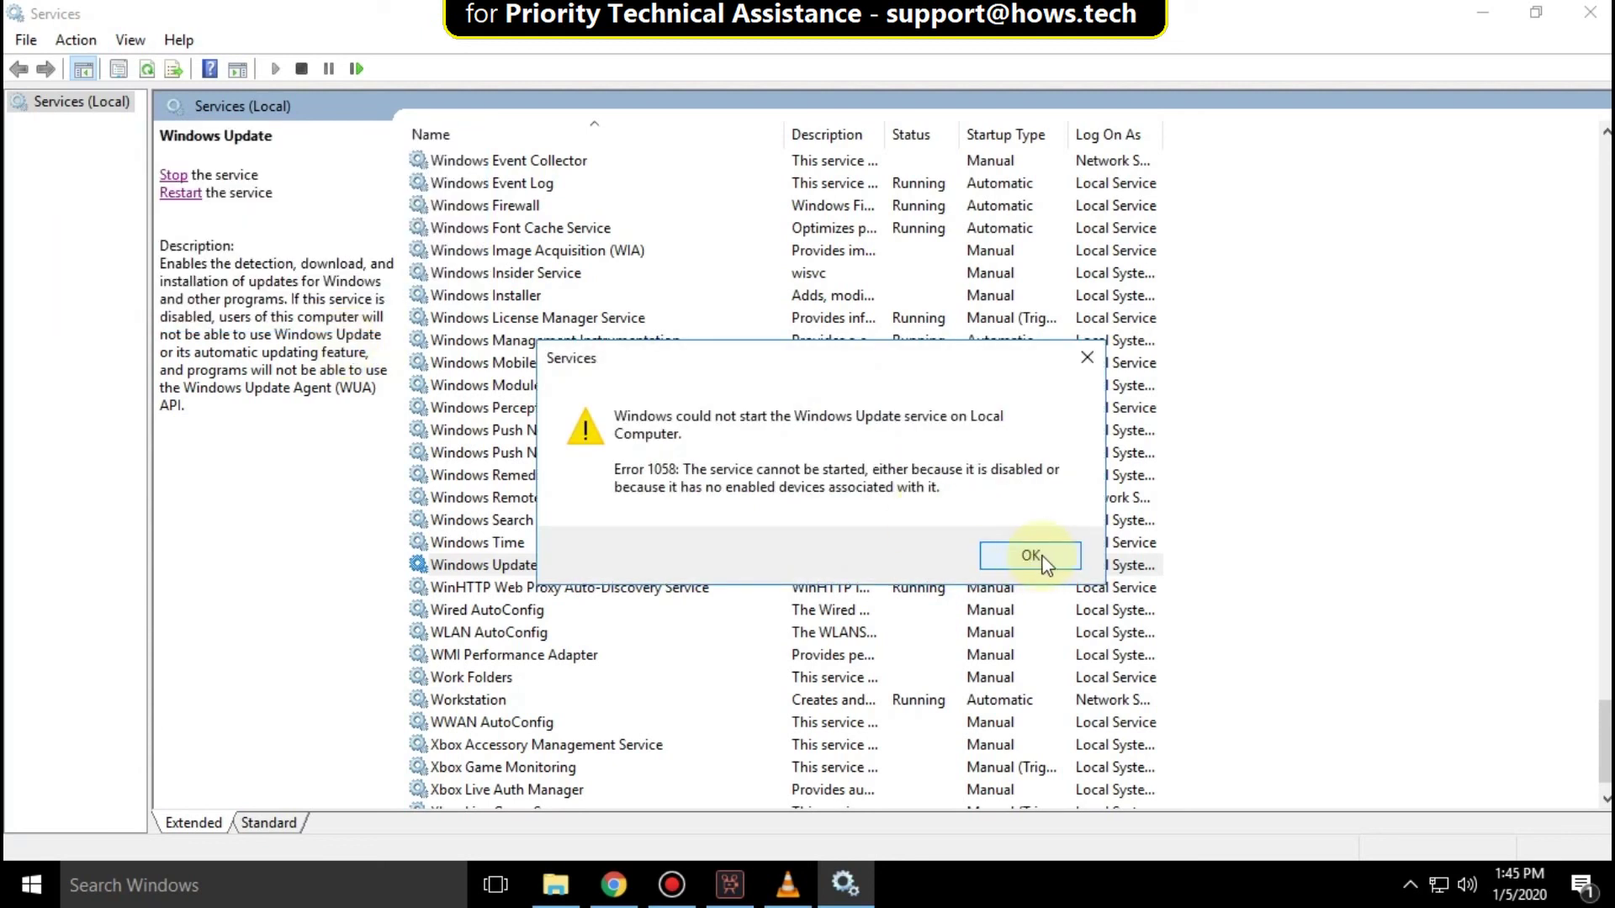
pyautogui.click(1033, 556)
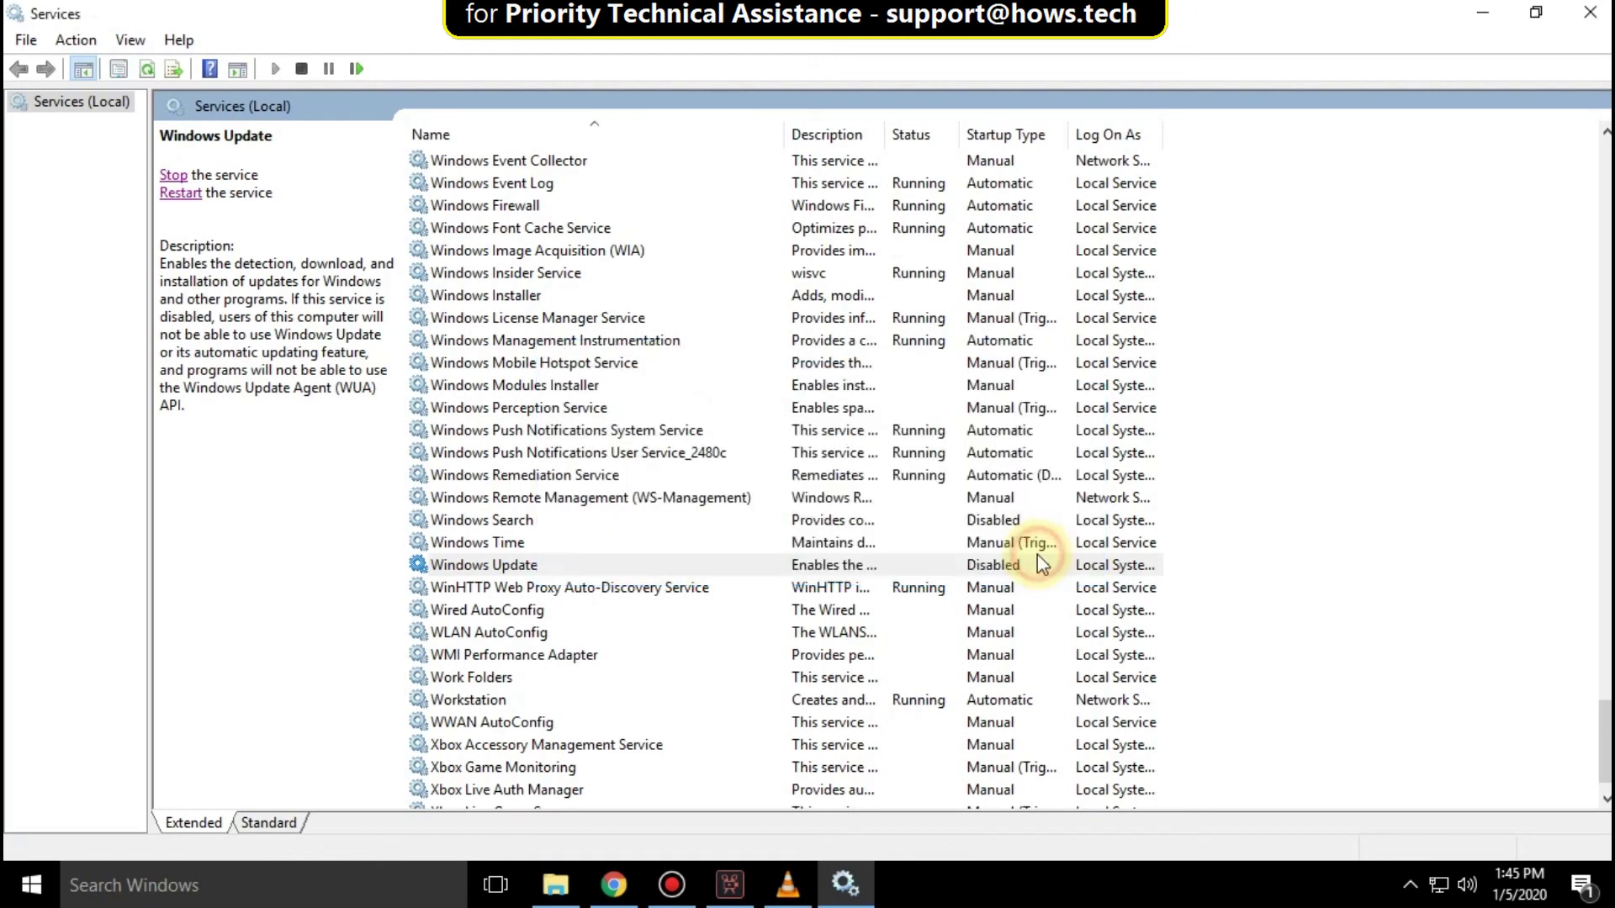
pyautogui.click(1588, 12)
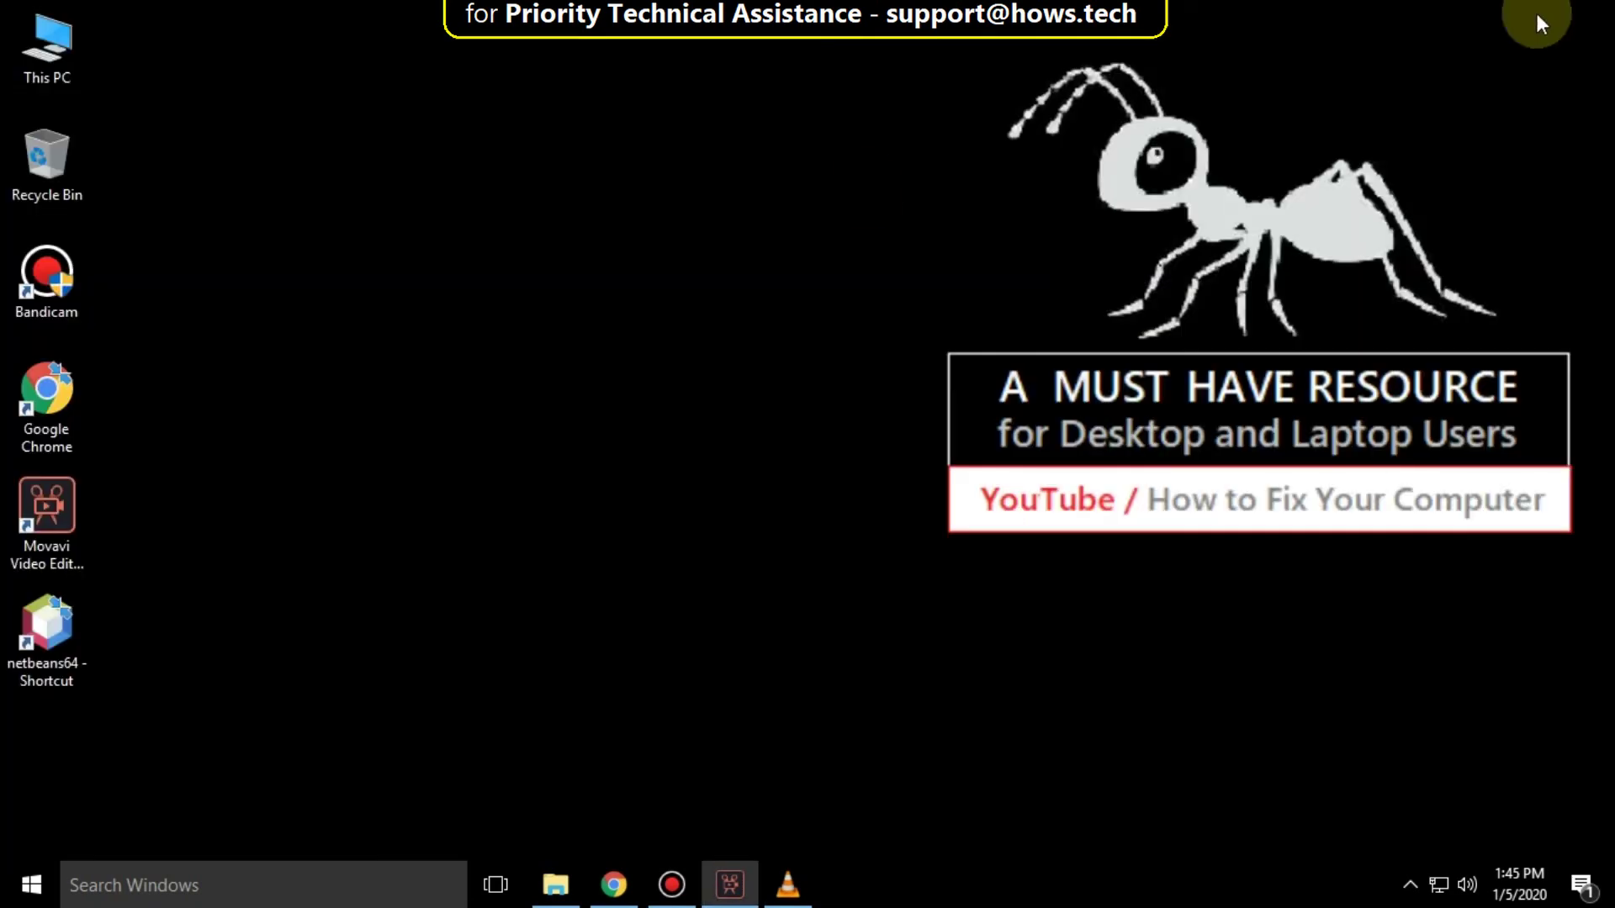